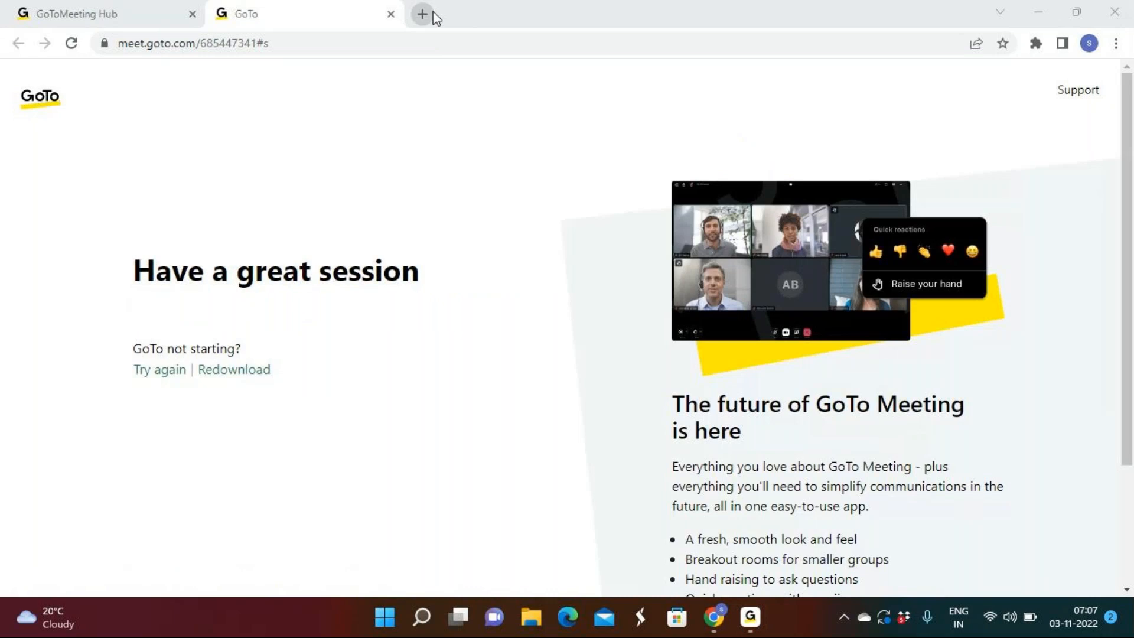
Step: Replace the open GoTo tabs with one new browser tab and load login.salesforce.com
left_click(423, 14)
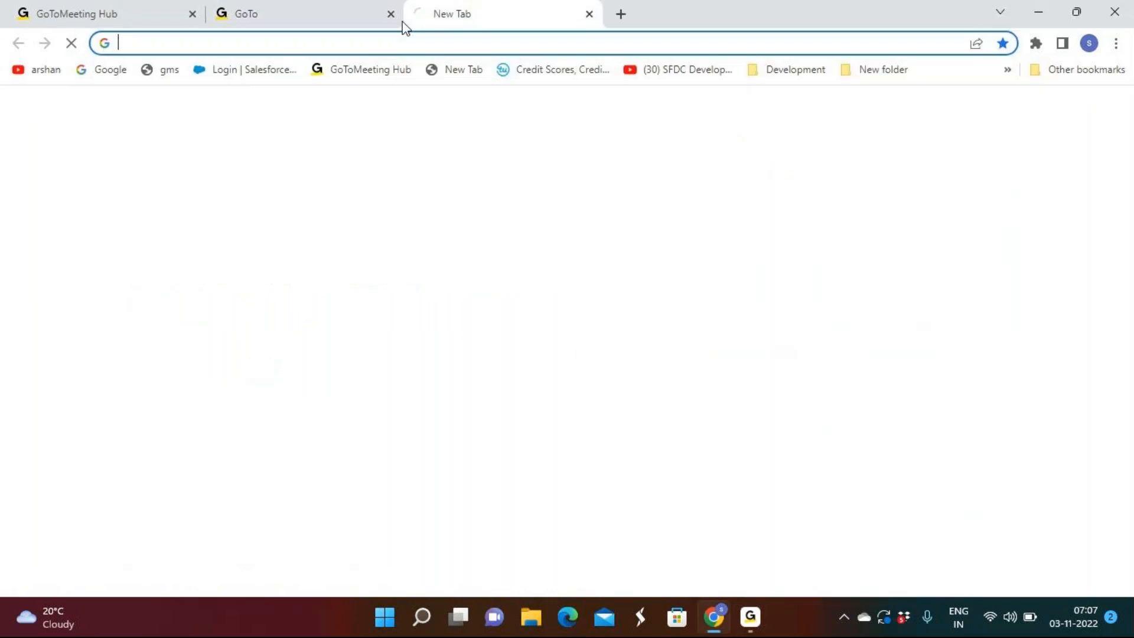
left_click(391, 14)
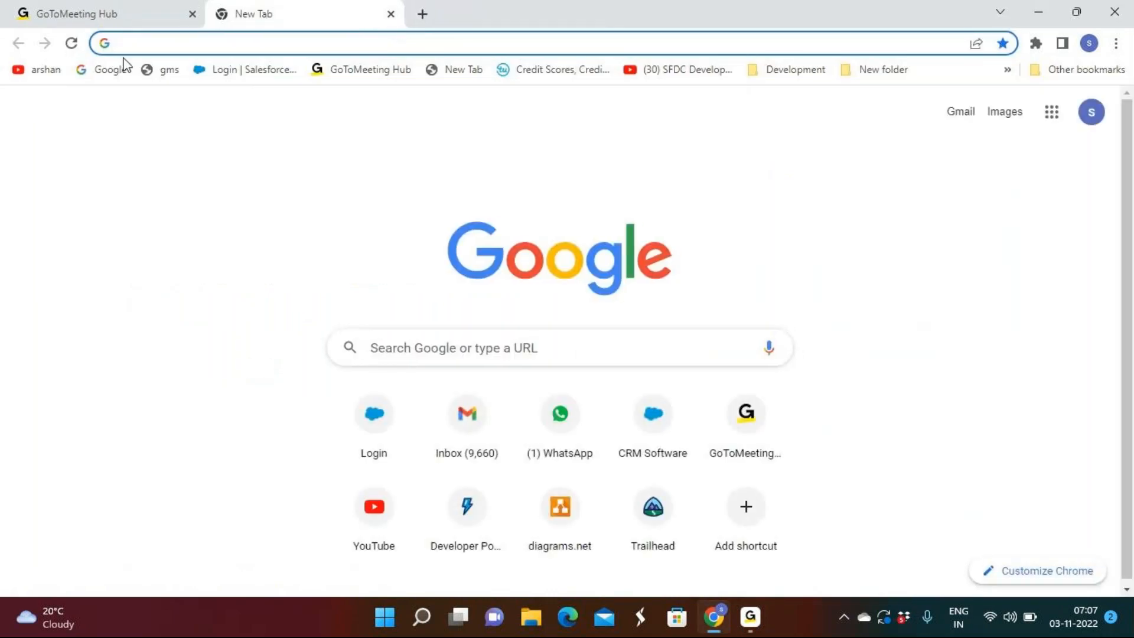
left_click(192, 14)
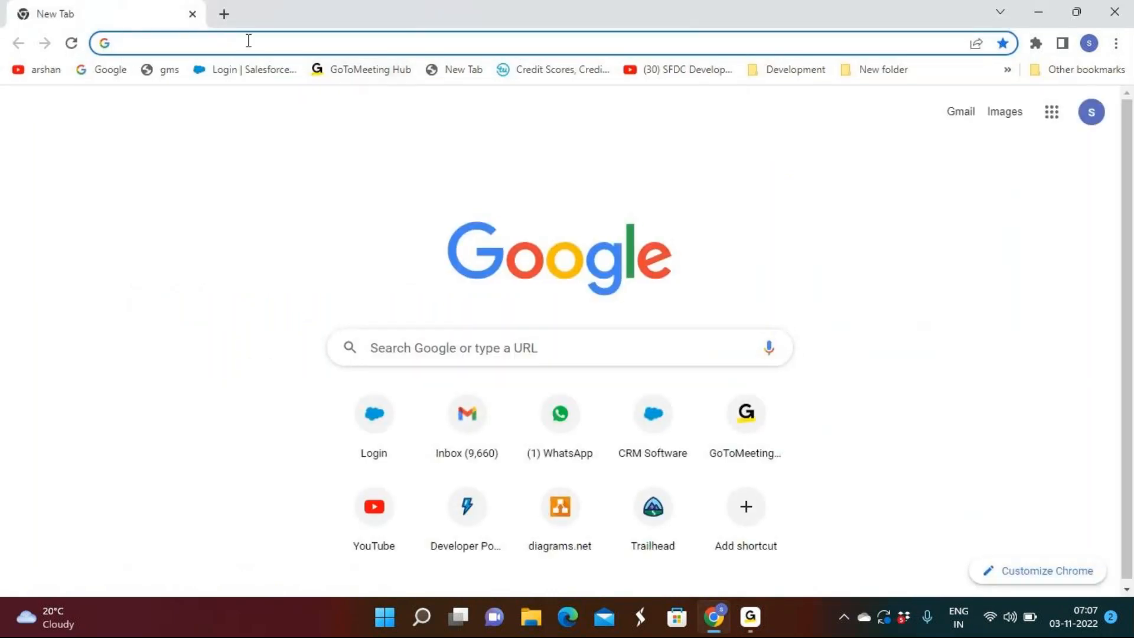
type("login.salesforce.com")
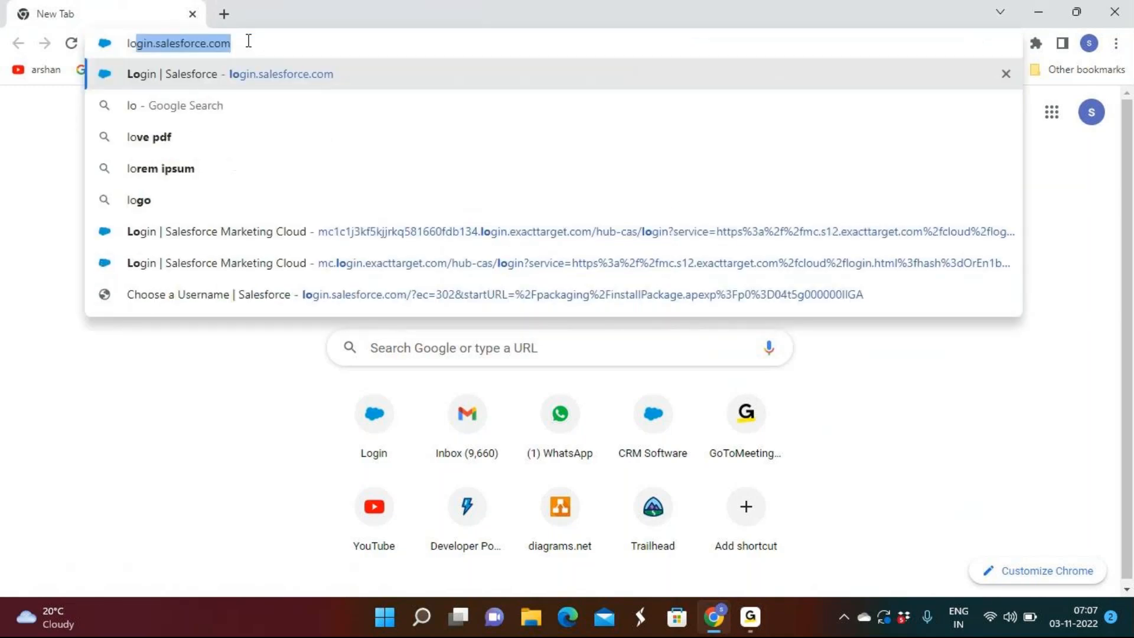
key("Return")
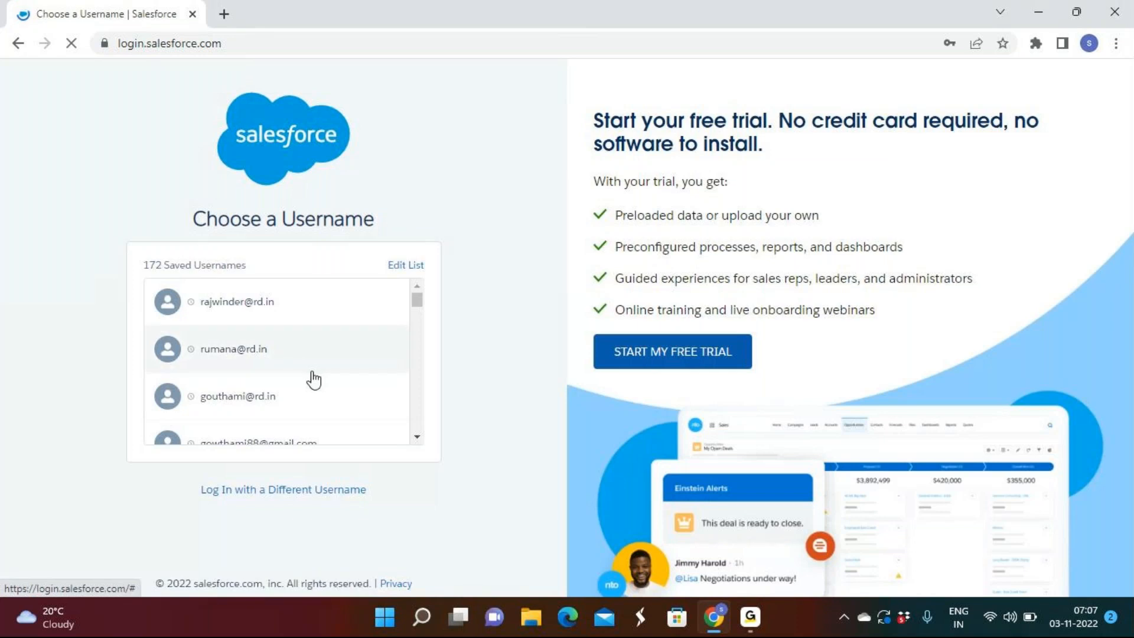
Step: Choose the second saved username from the Salesforce list and log in with the prefilled password
scroll(314, 379, "down", 3)
scroll(313, 379, "down", 1)
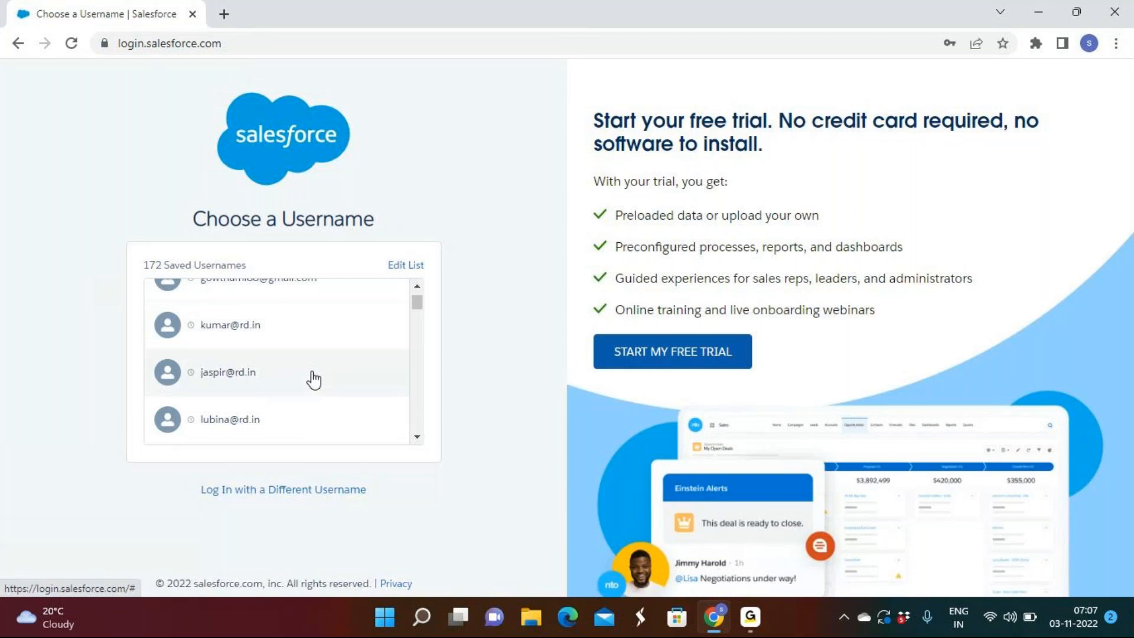
scroll(286, 370, "down", 2)
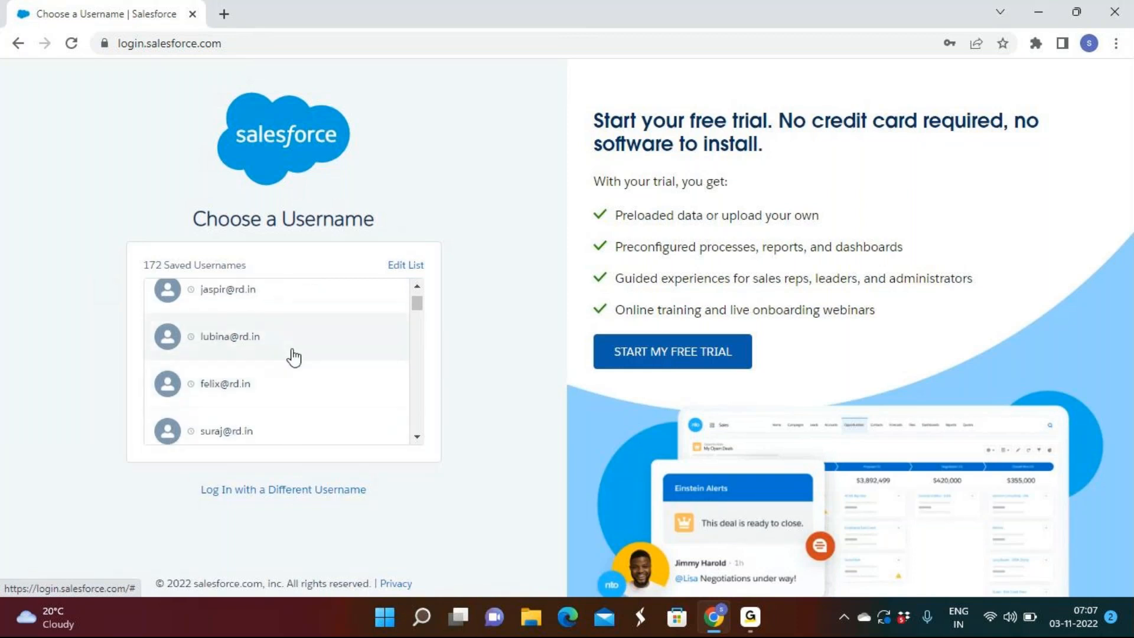
scroll(294, 357, "up", 3)
scroll(293, 357, "up", 2)
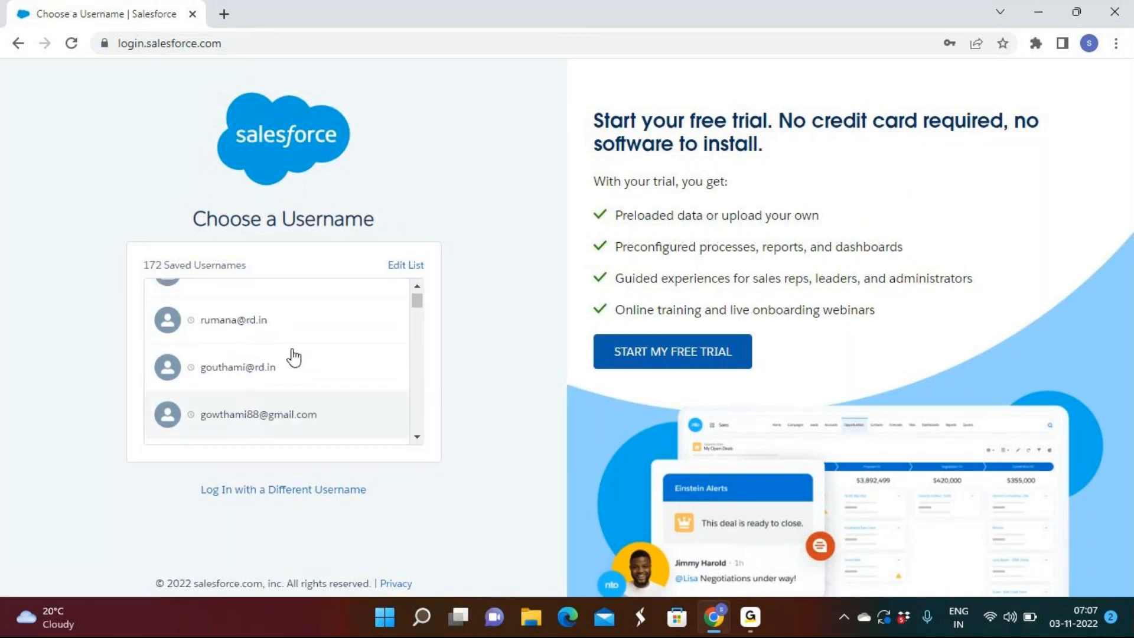
left_click(294, 357)
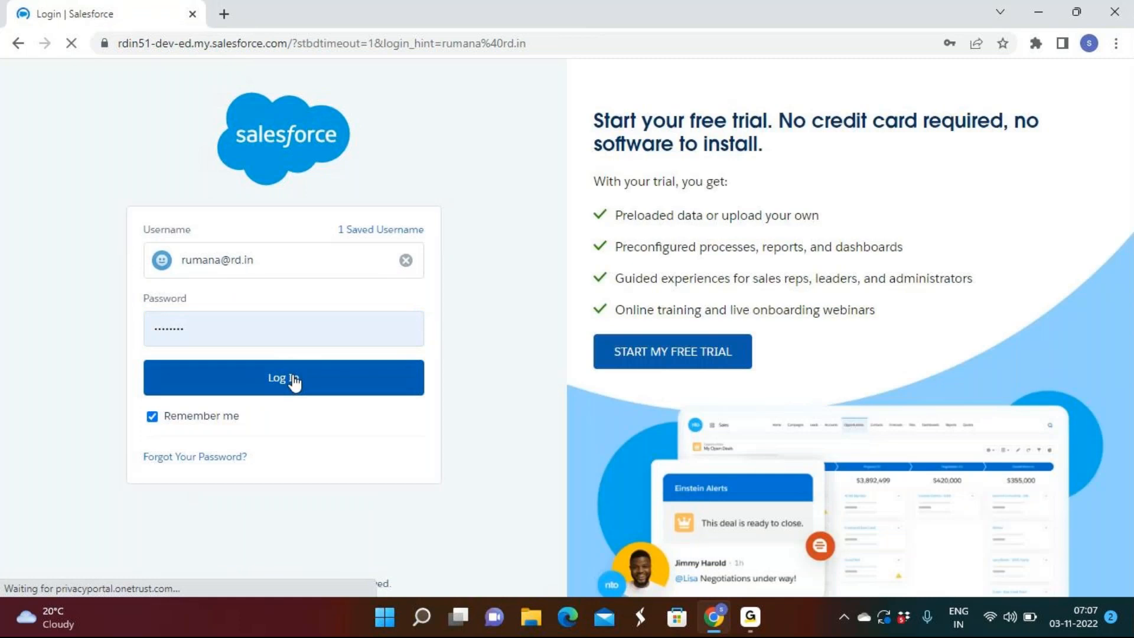
left_click(294, 378)
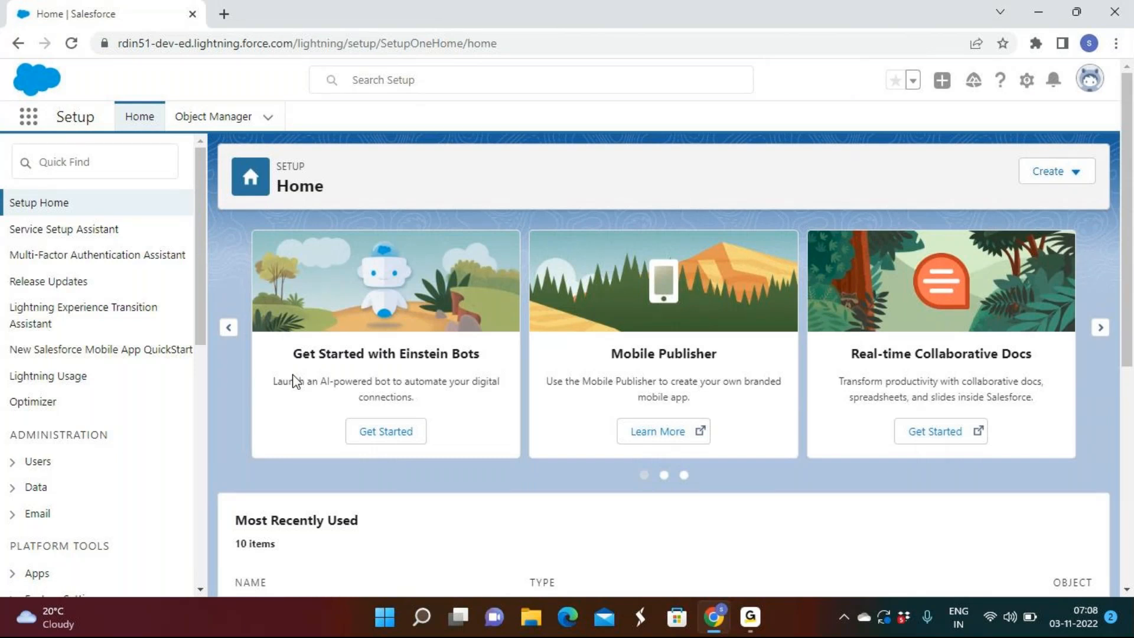
Step: Open Rd Sales App from the full list of apps and go to its Employees list
left_click(27, 120)
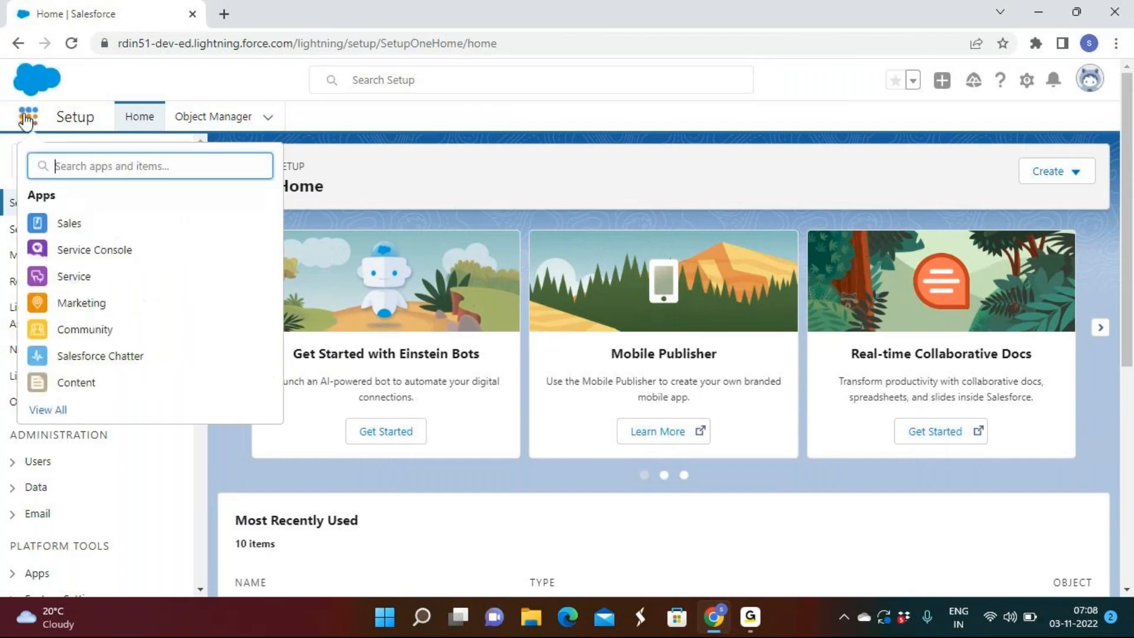
left_click(55, 411)
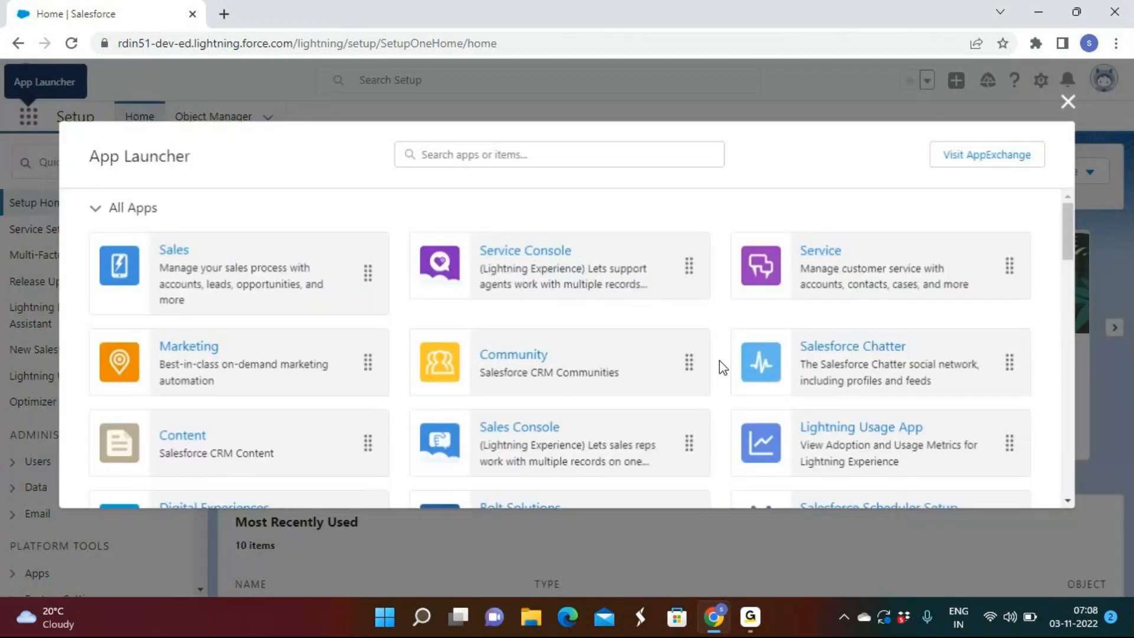
scroll(721, 367, "down", 3)
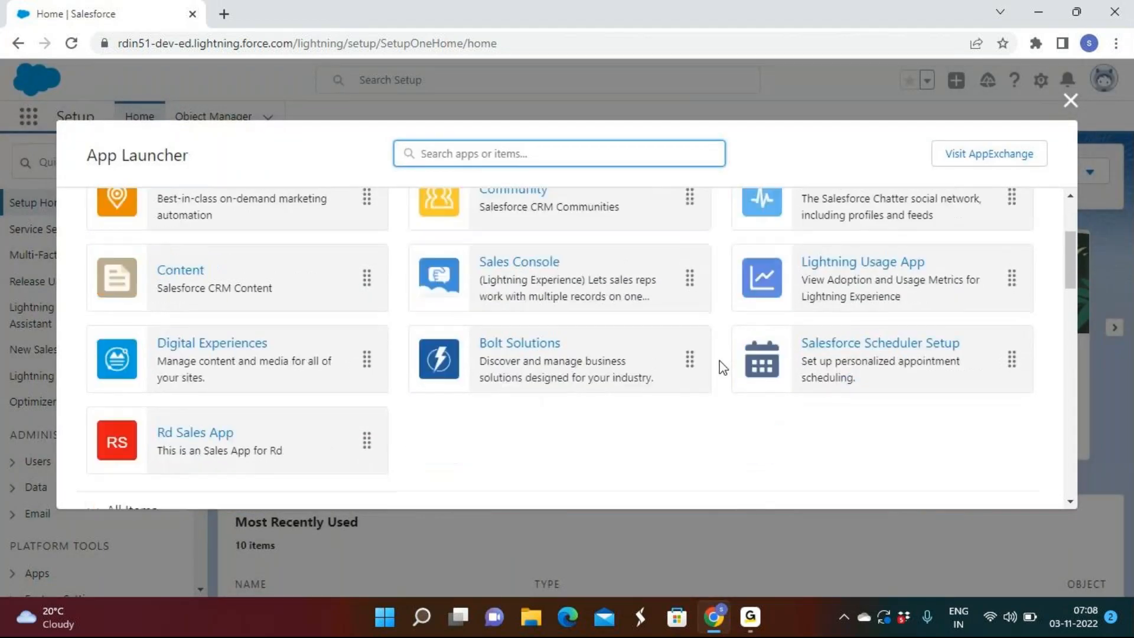
left_click(214, 450)
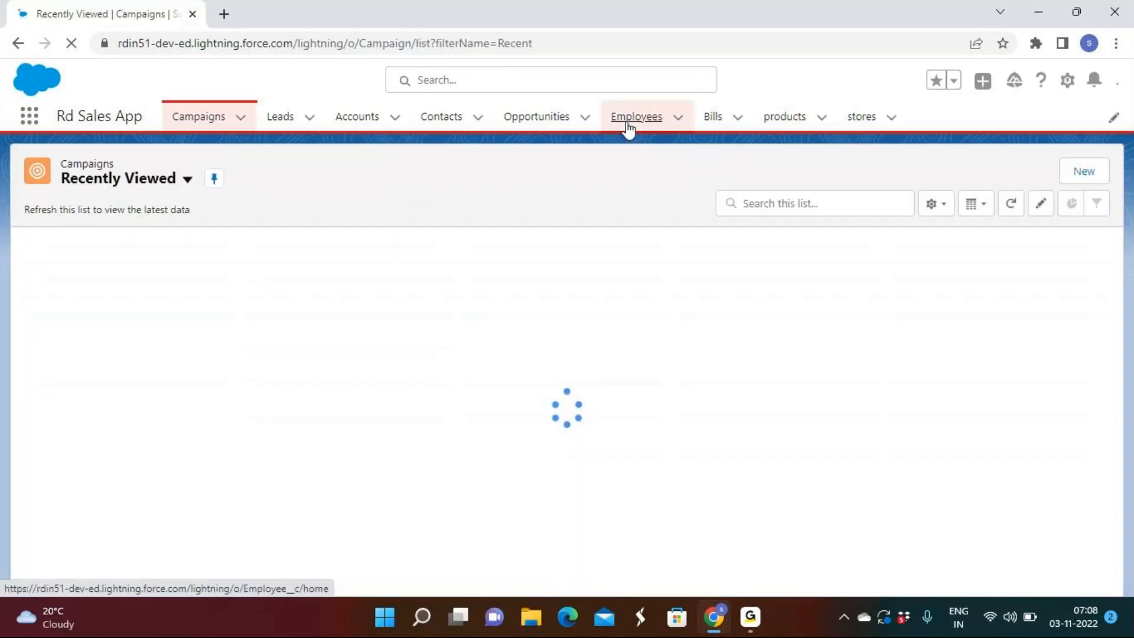
left_click(628, 125)
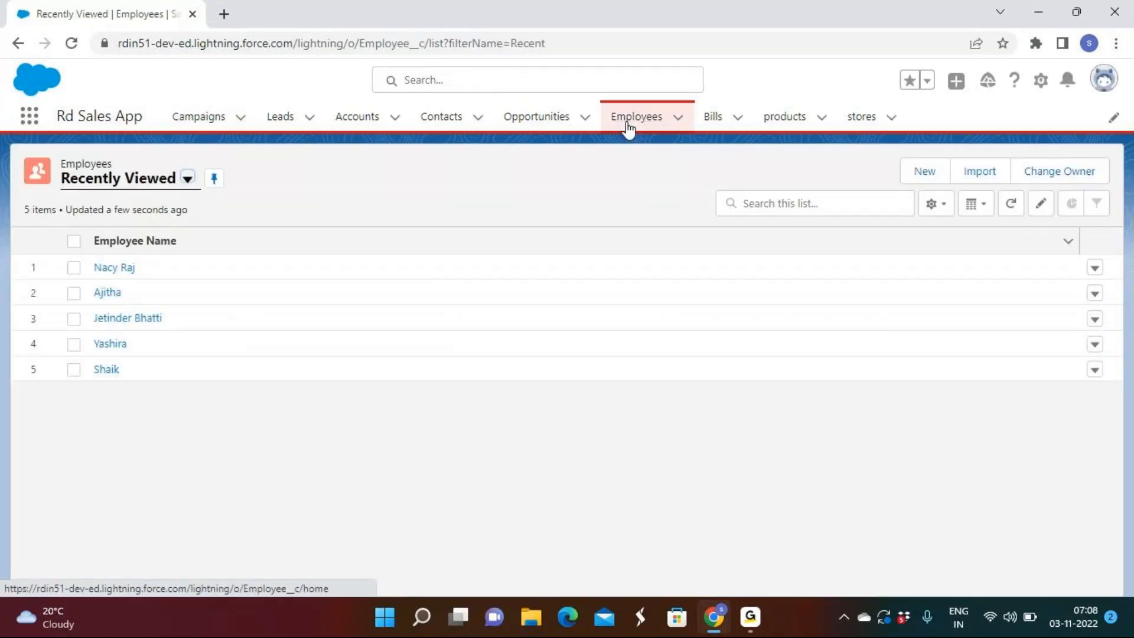
Step: Open the New Employee form, examine its fields down to Employee Rating, and close it without saving
left_click(926, 172)
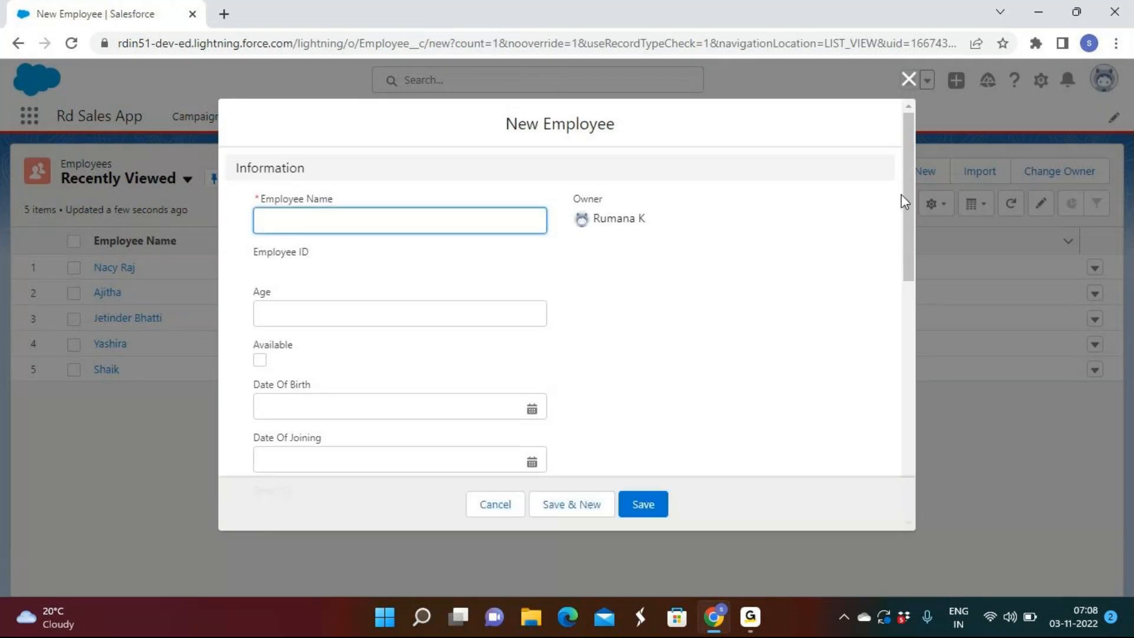
scroll(631, 332, "down", 10)
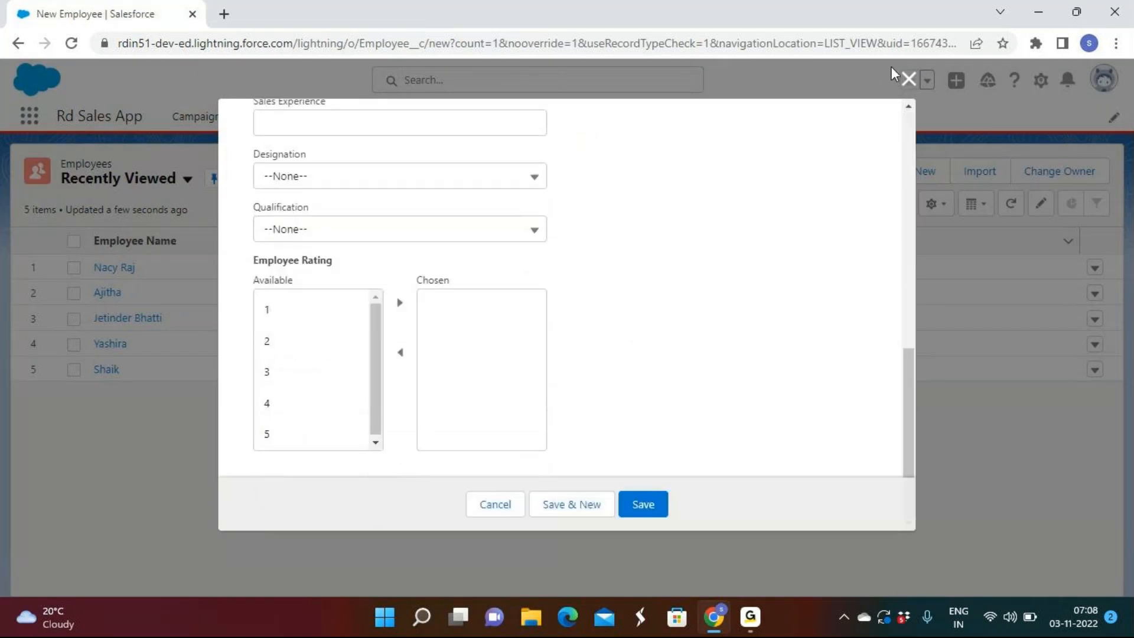
left_click(908, 78)
Step: Search Google in a new browser tab for "usa city names with states"
left_click(221, 14)
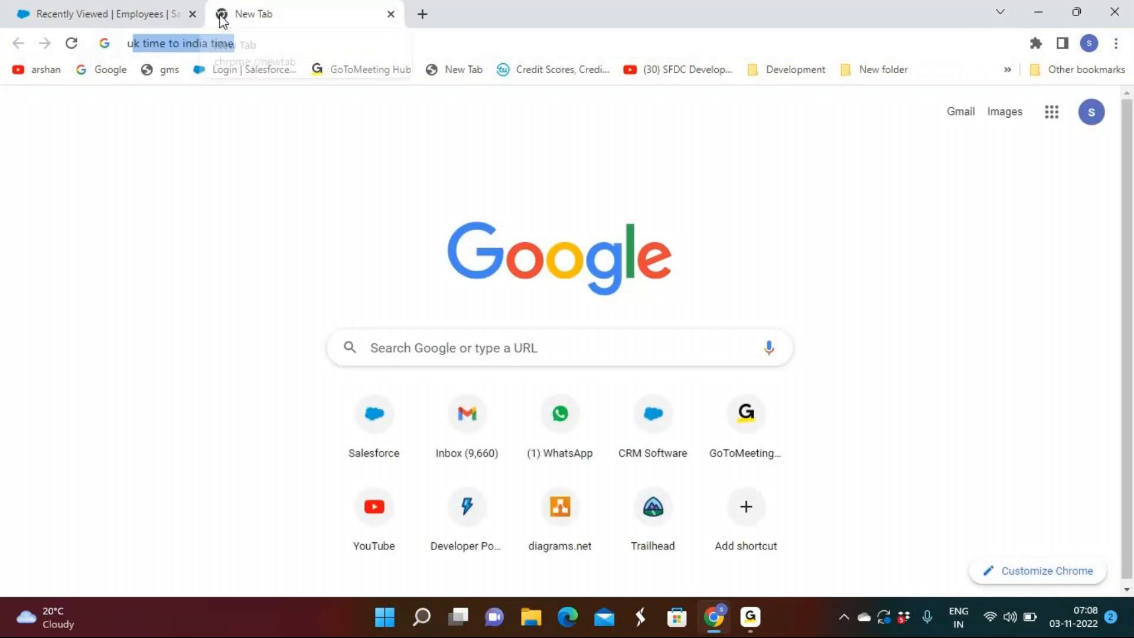
type("usa")
left_click(200, 152)
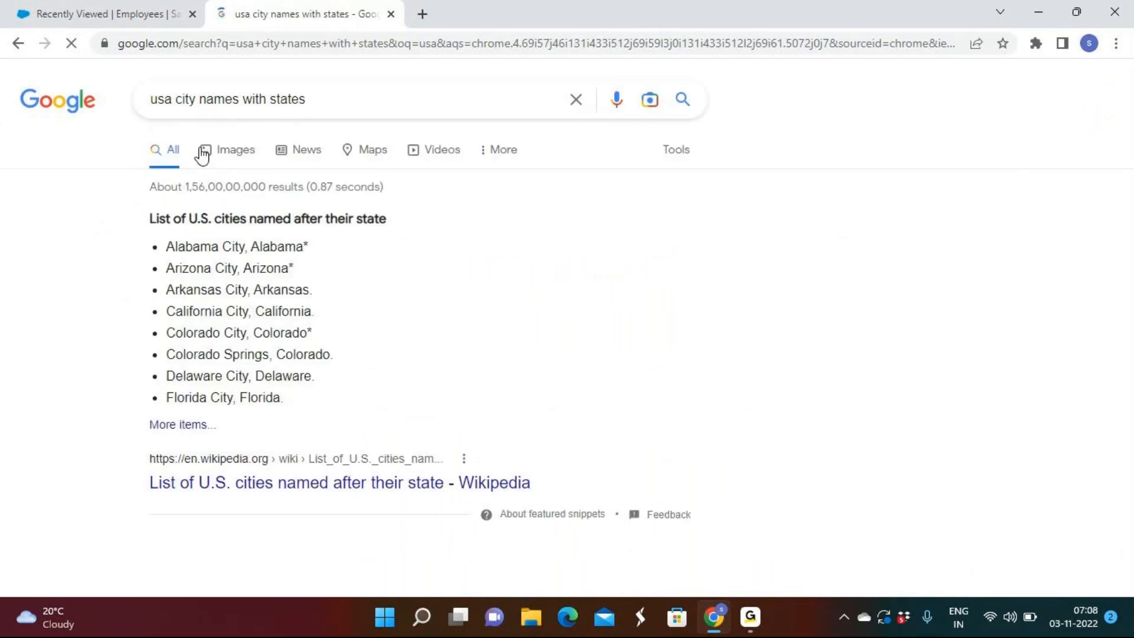
Step: Open the Infoplease page on the top 50 U.S. cities from the search results and bring its city table into view
scroll(319, 329, "down", 5)
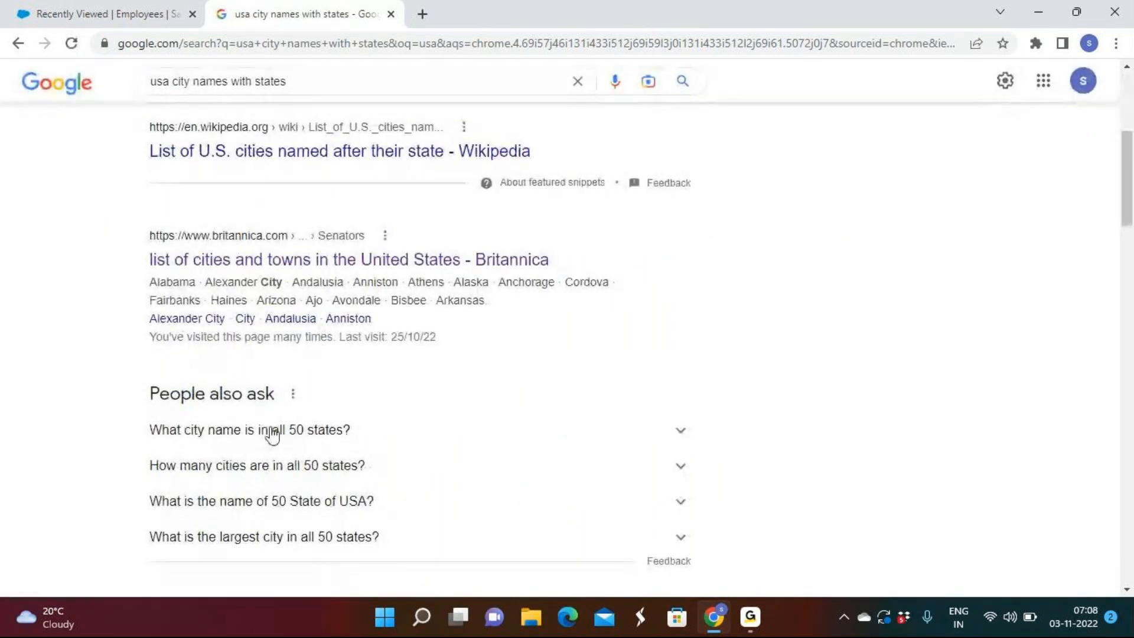
scroll(276, 485, "down", 5)
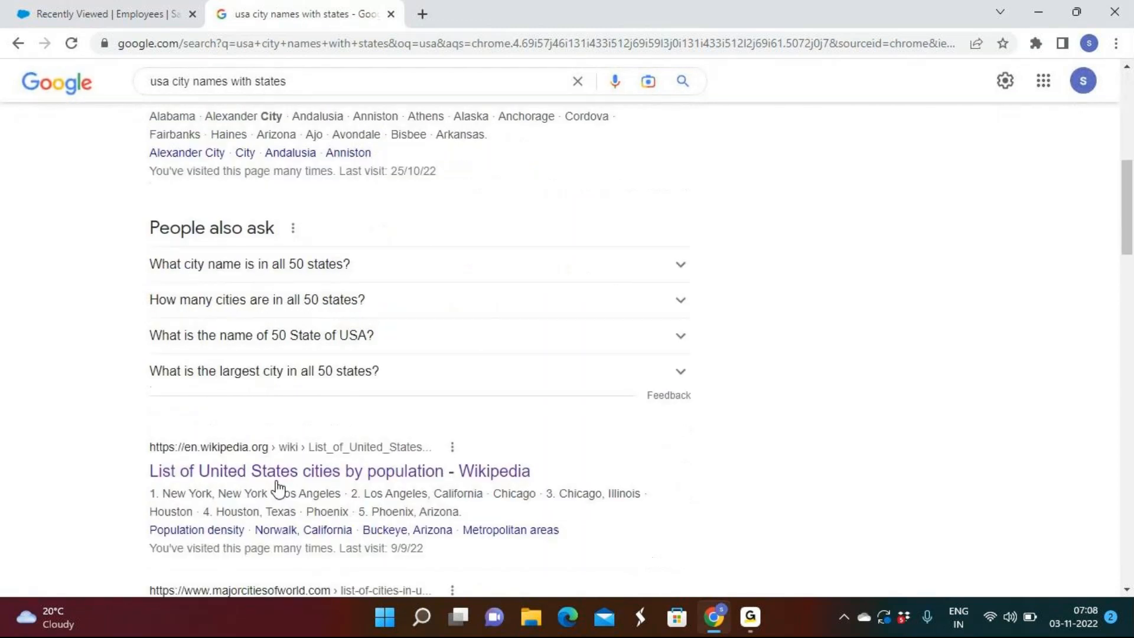
scroll(279, 488, "down", 1)
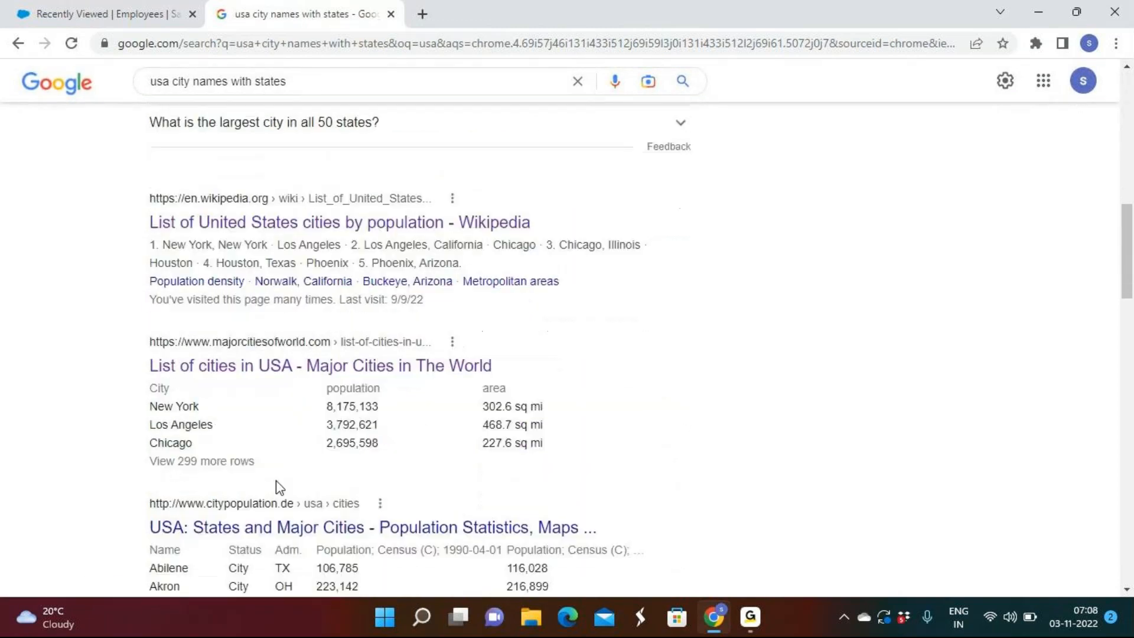
scroll(290, 402, "down", 1)
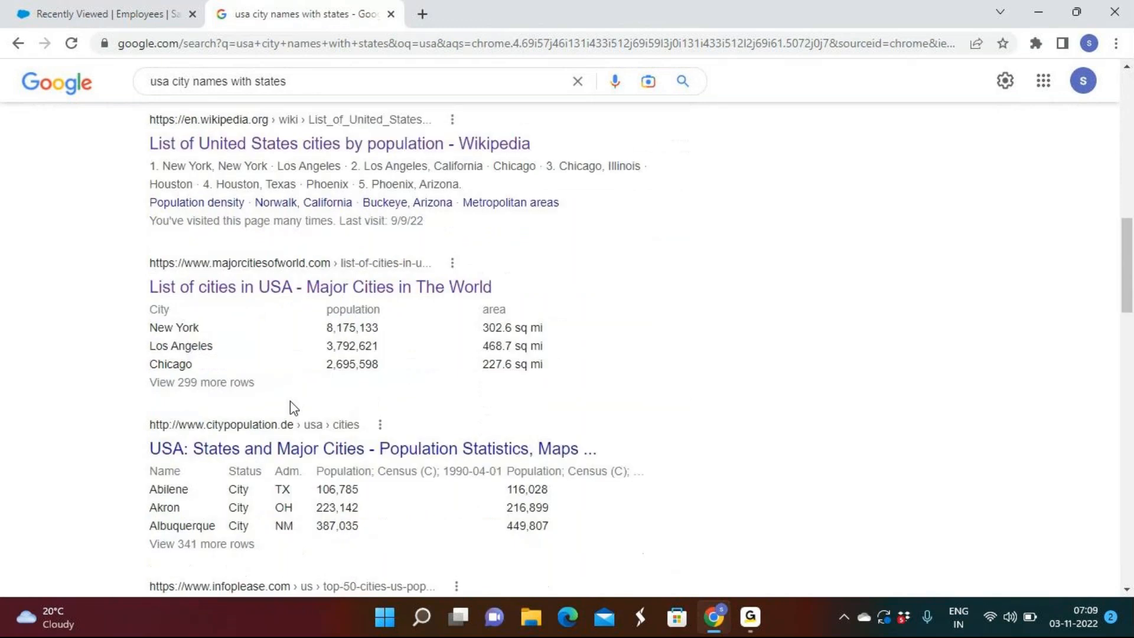
scroll(290, 402, "down", 3)
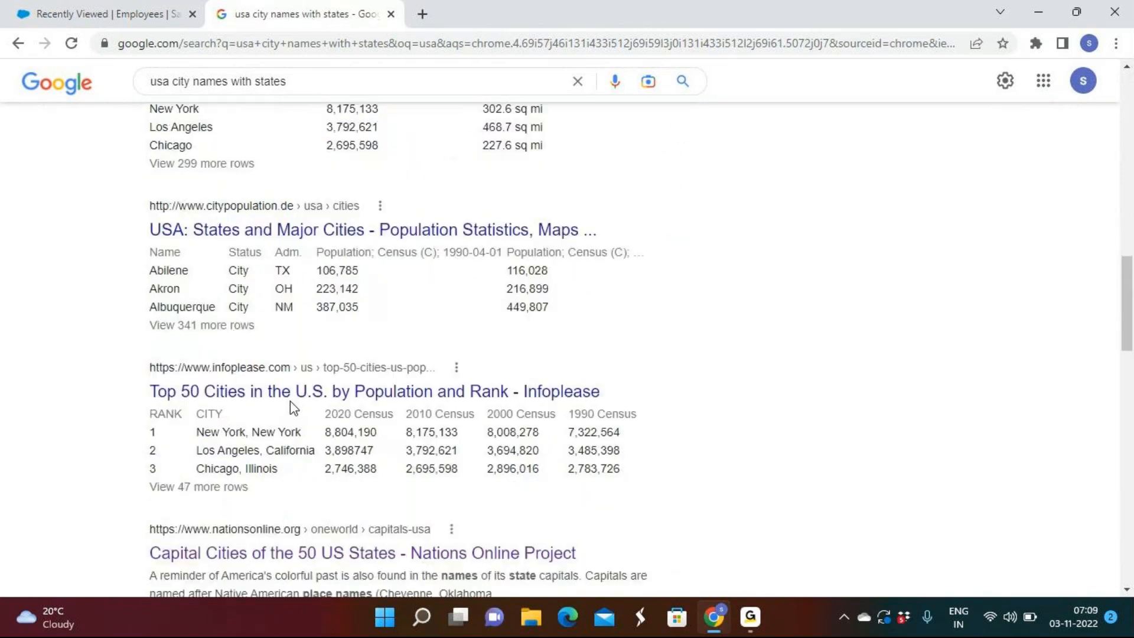
scroll(292, 401, "down", 1)
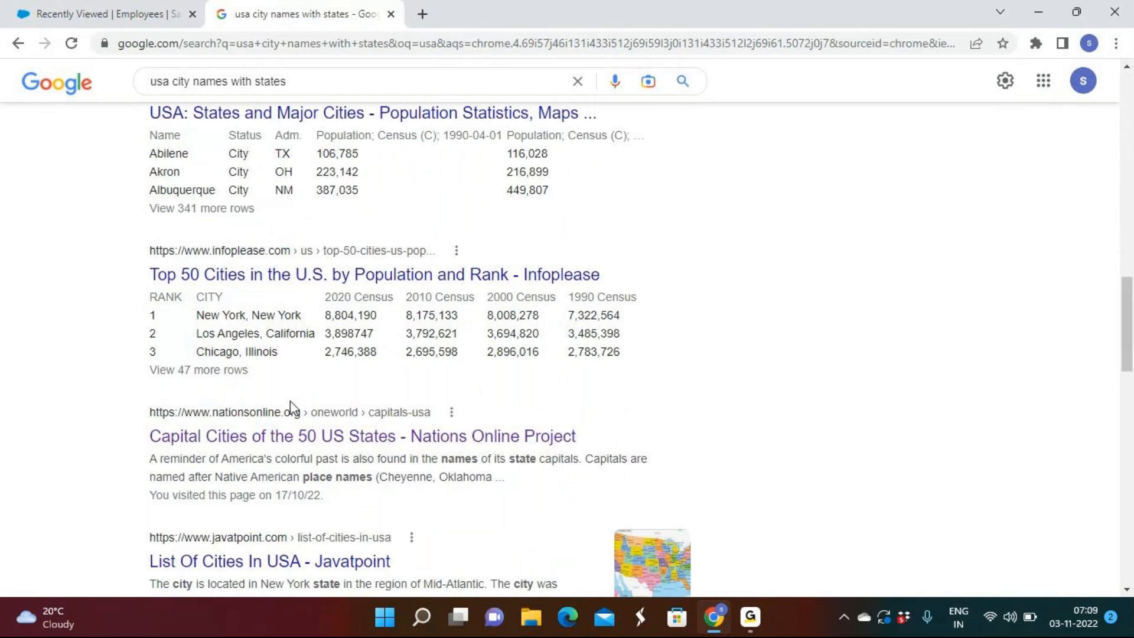
left_click(170, 376)
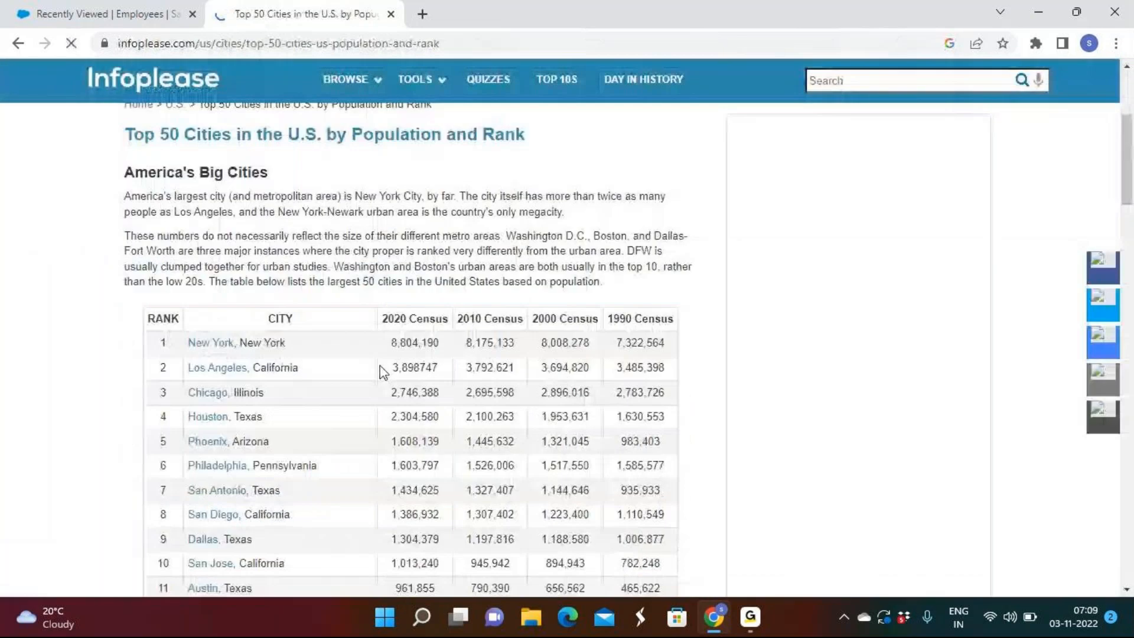
scroll(381, 372, "down", 2)
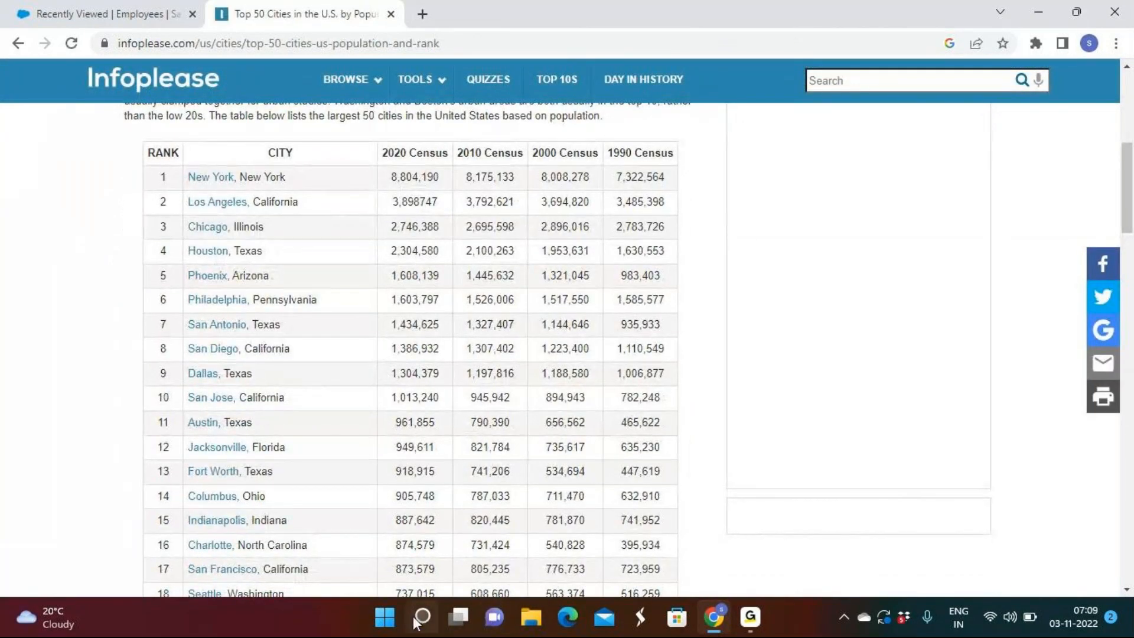
Step: Open Notepad beside the city table and enter the heading "City" followed by a blank line
mouse_move(427, 608)
left_click(378, 506)
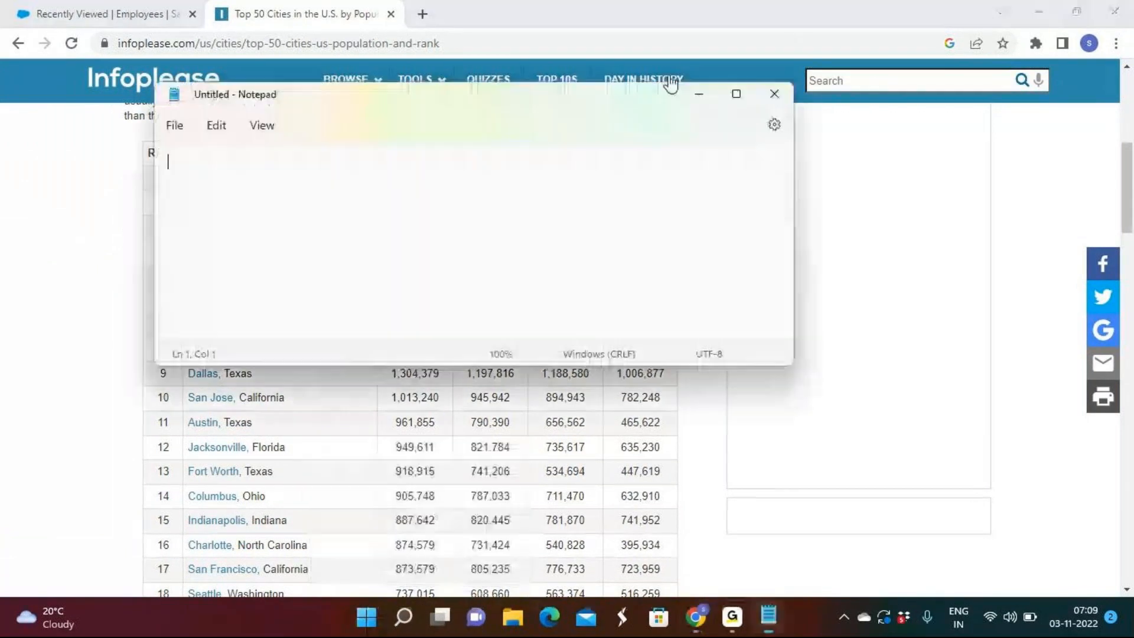
left_click_drag(588, 93, 872, 144)
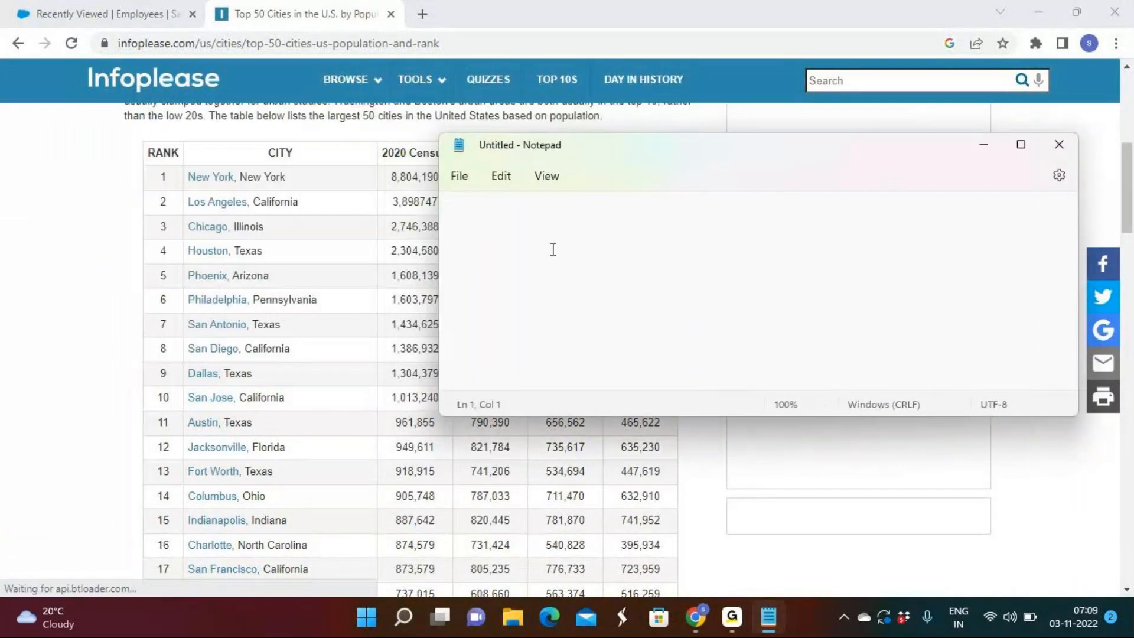
type("City")
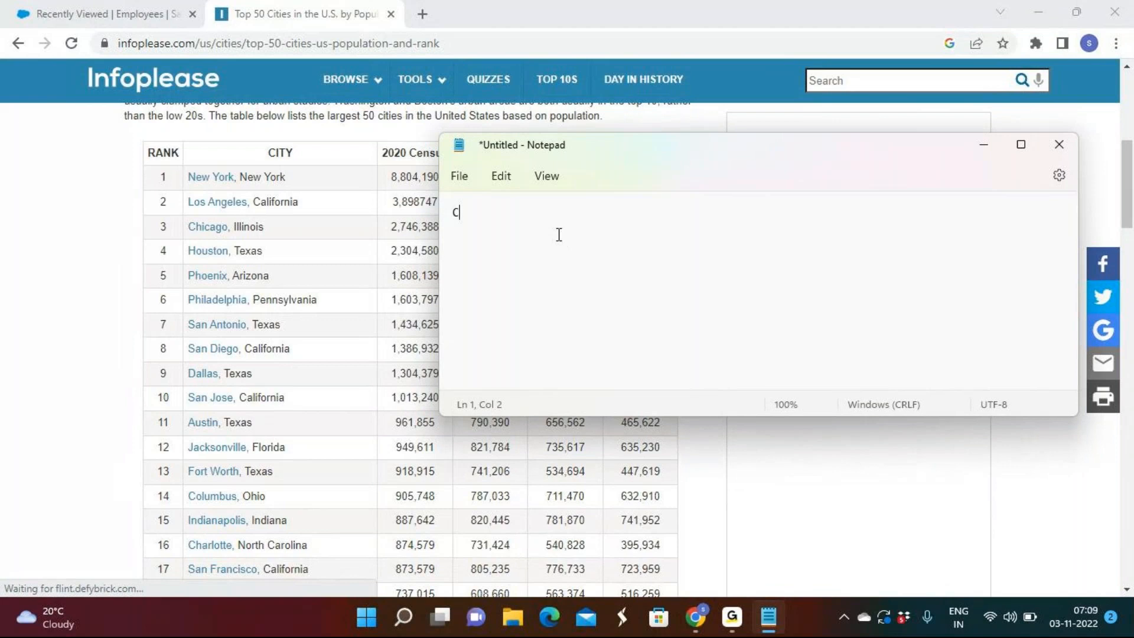
key("Return")
key("Return")
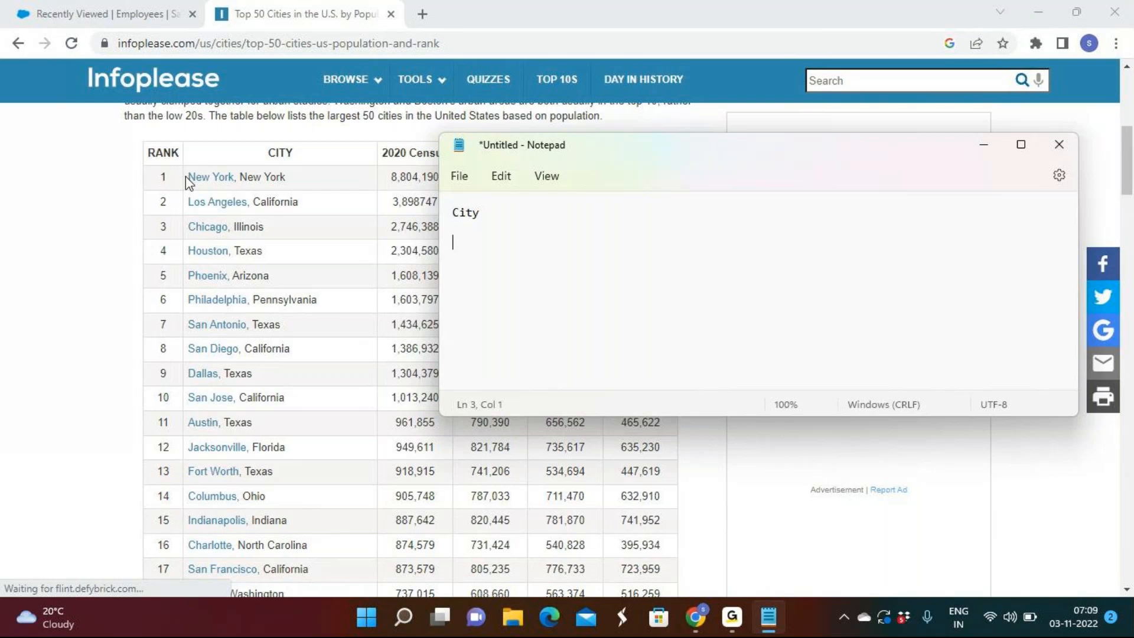
Step: Copy the city name New York from the Infoplease table into Notepad below the City heading, and return to the browser
left_click_drag(185, 176, 228, 190)
key("ctrl+c")
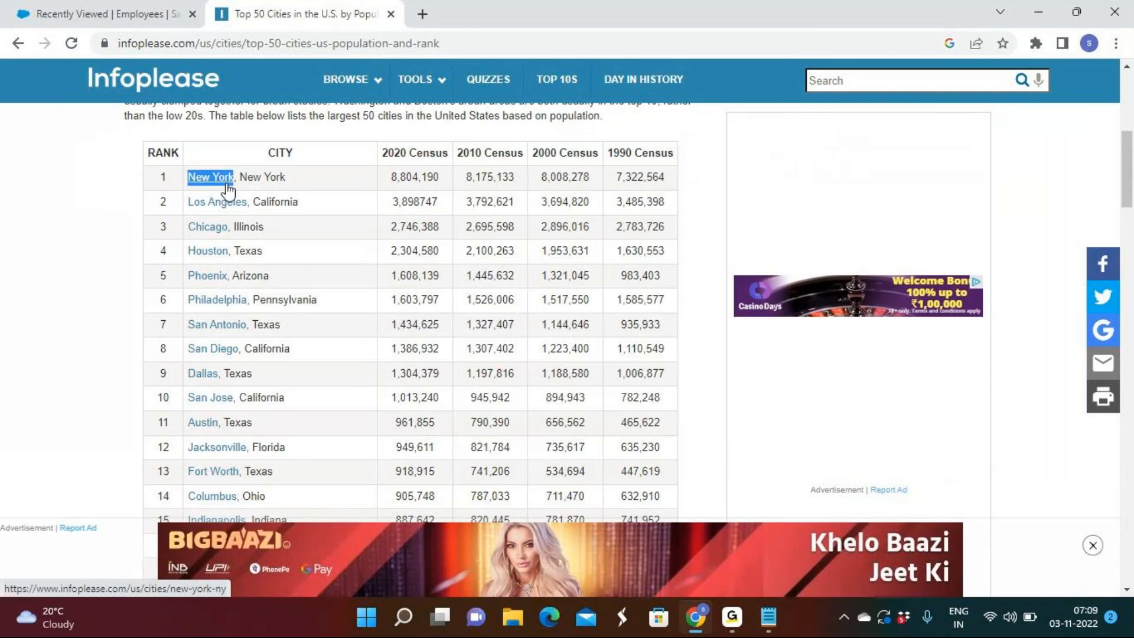
key("alt+Tab")
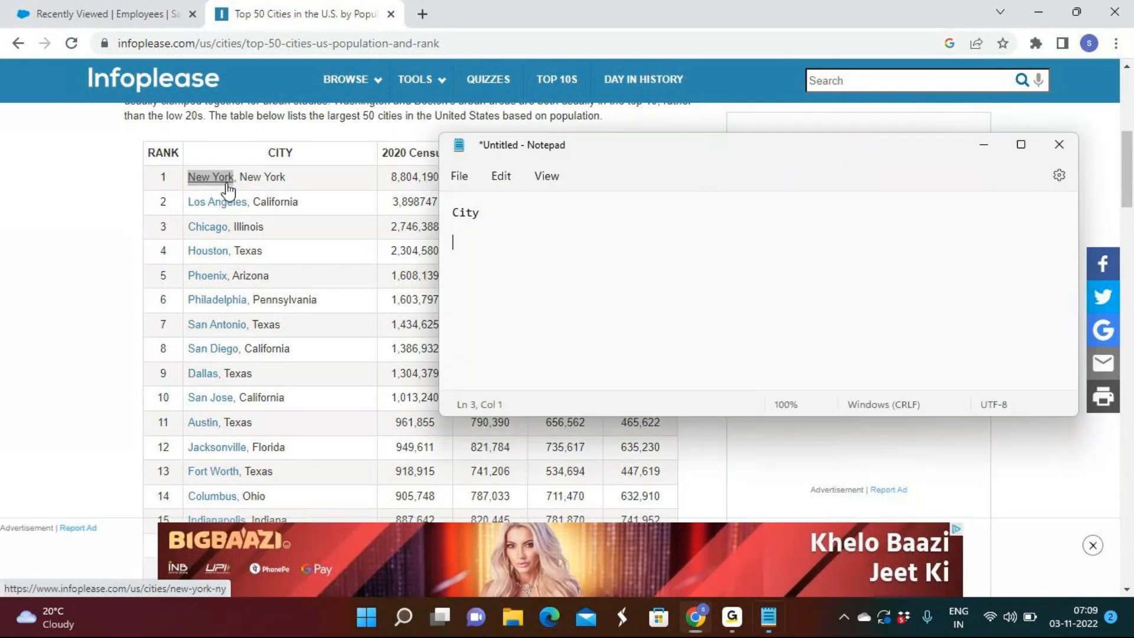
key("ctrl+v")
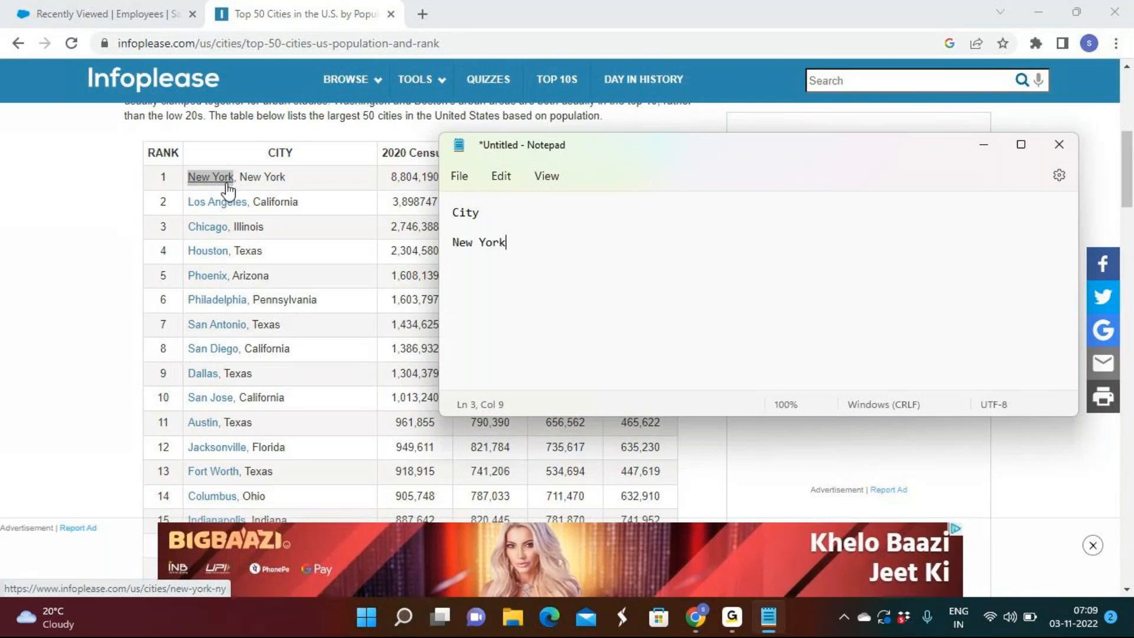
key("alt+Tab")
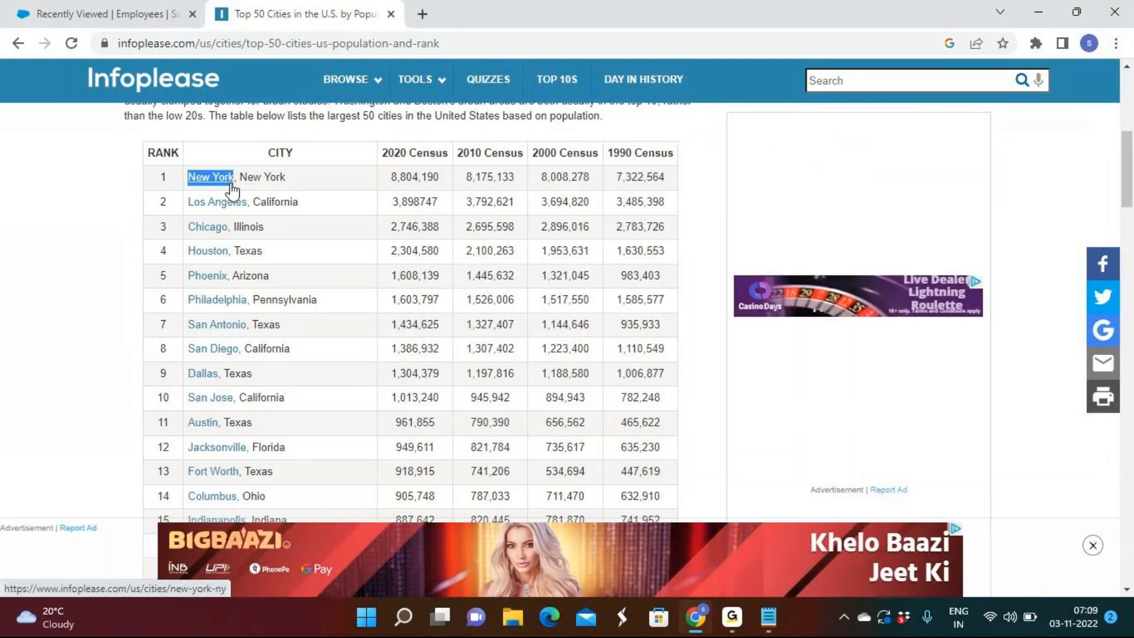
Step: Copy the city name Los Angeles from the Infoplease table into Notepad below New York
left_click_drag(319, 185, 189, 199)
right_click(201, 203)
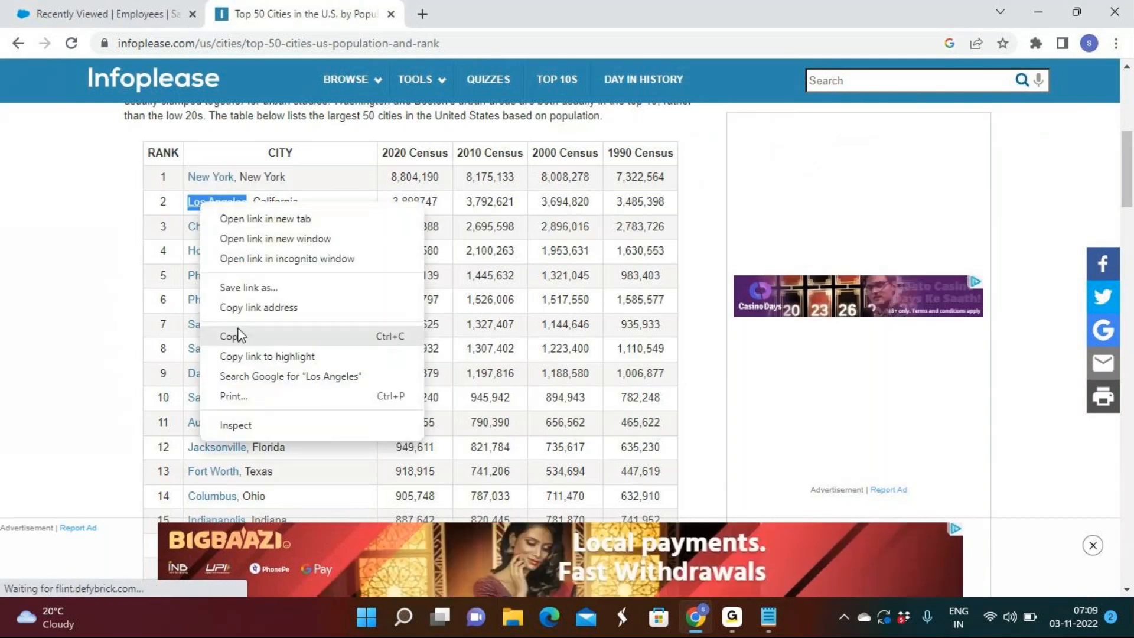
left_click(231, 336)
key("alt+Tab")
key("ctrl+v")
Step: Copy the city name Chicago from the Infoplease table onto the line below Los Angeles in Notepad and start a new line
key("alt+Tab")
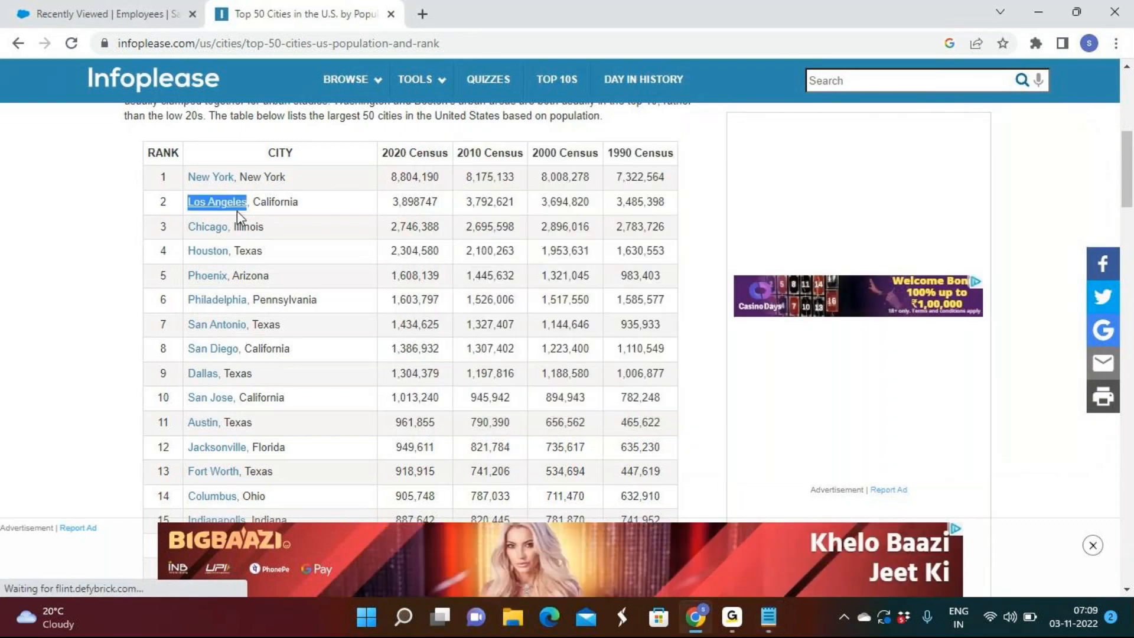
left_click_drag(229, 226, 189, 227)
right_click(202, 231)
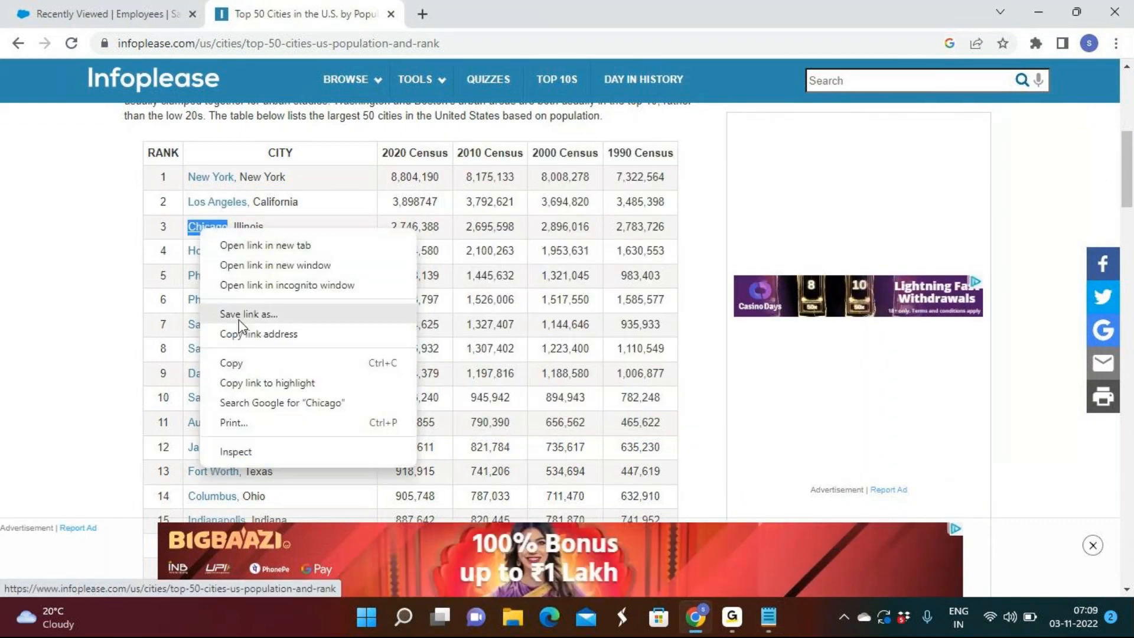
left_click(236, 362)
key("alt+Tab")
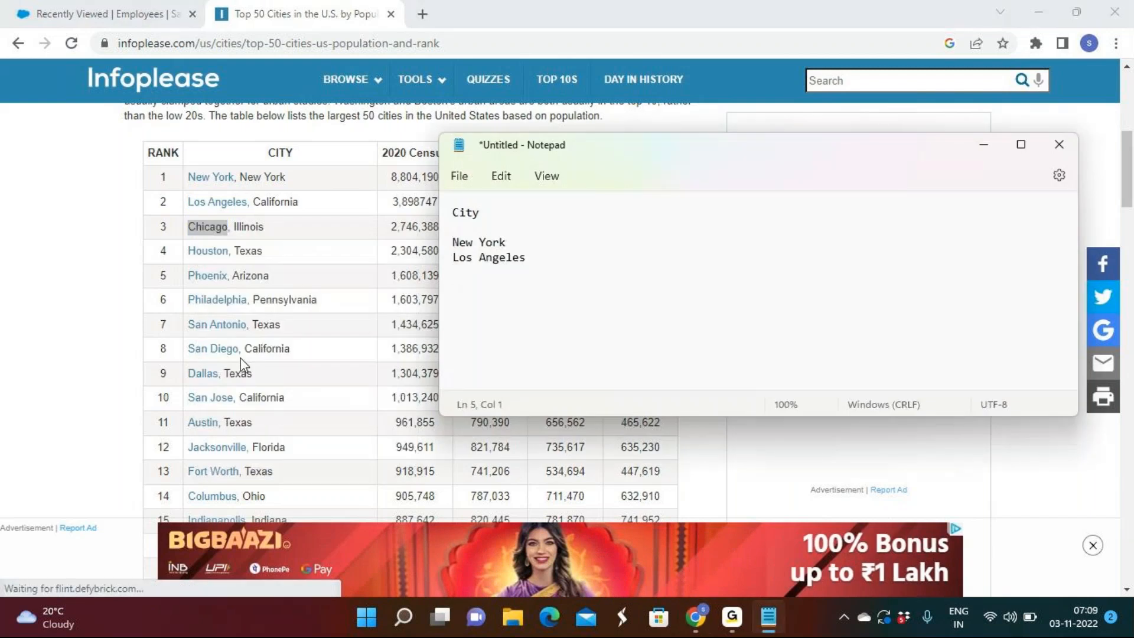
key("ctrl+v")
key("Return")
Step: Copy the city name Houston from the Infoplease table into Notepad below Chicago, and remove its trailing comma
key("alt+Tab")
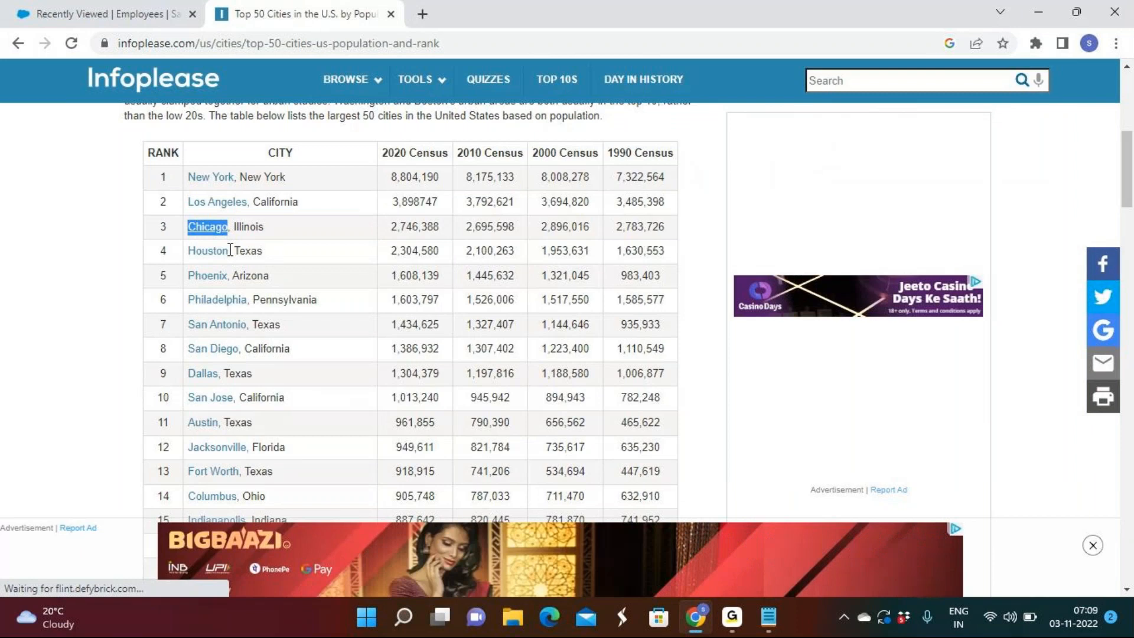
left_click_drag(238, 253, 188, 249)
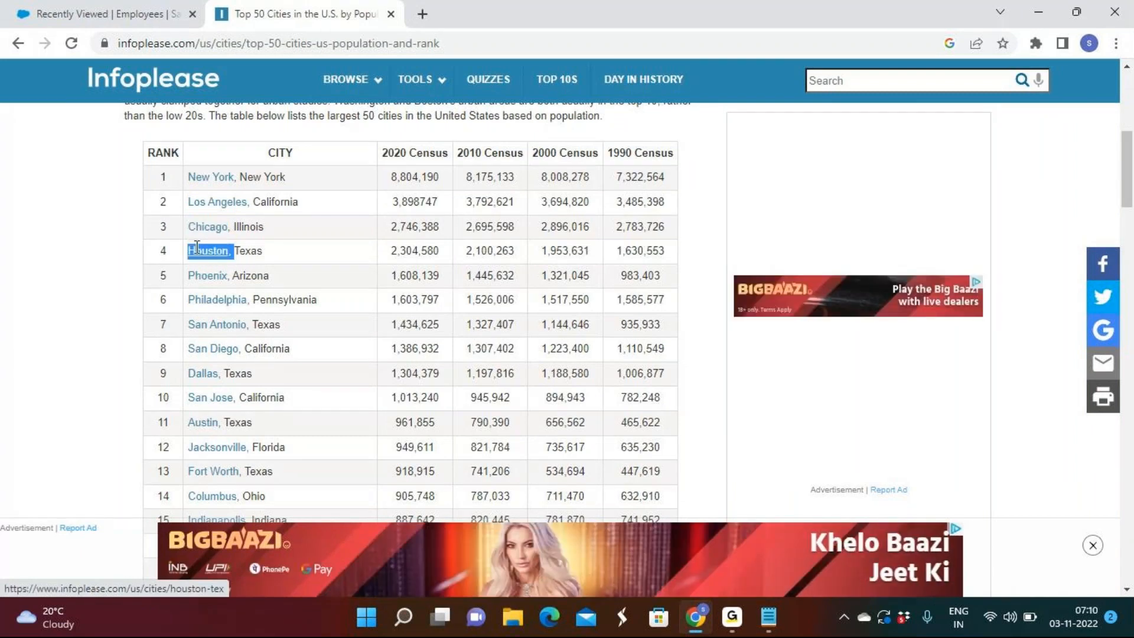
right_click(194, 251)
left_click(241, 383)
key("alt+Tab")
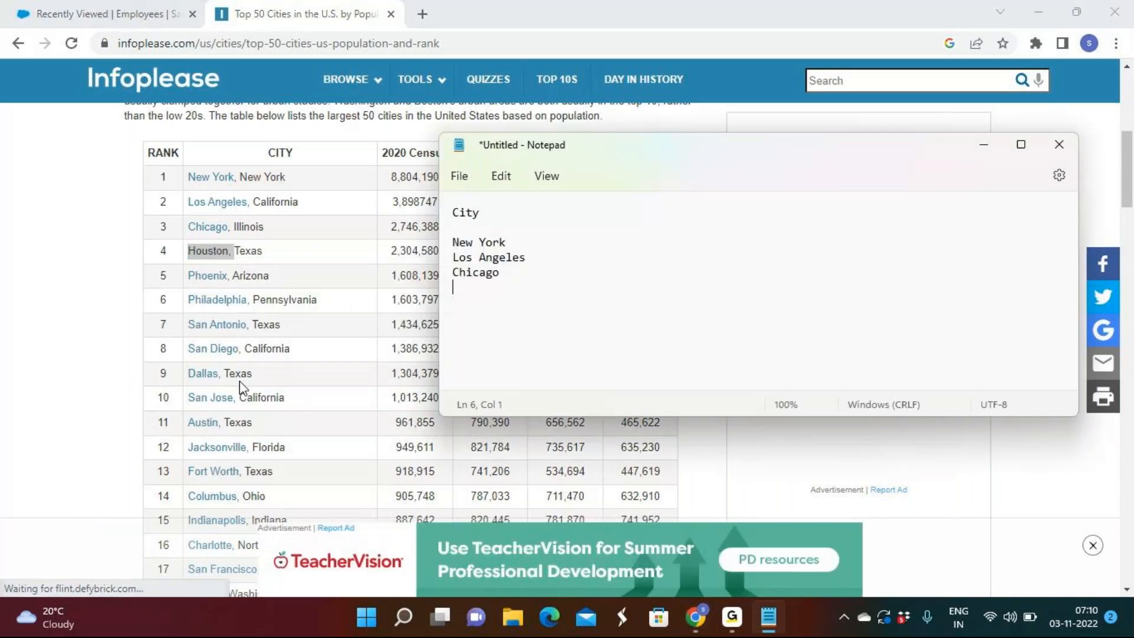
key("ctrl+v")
key("Return")
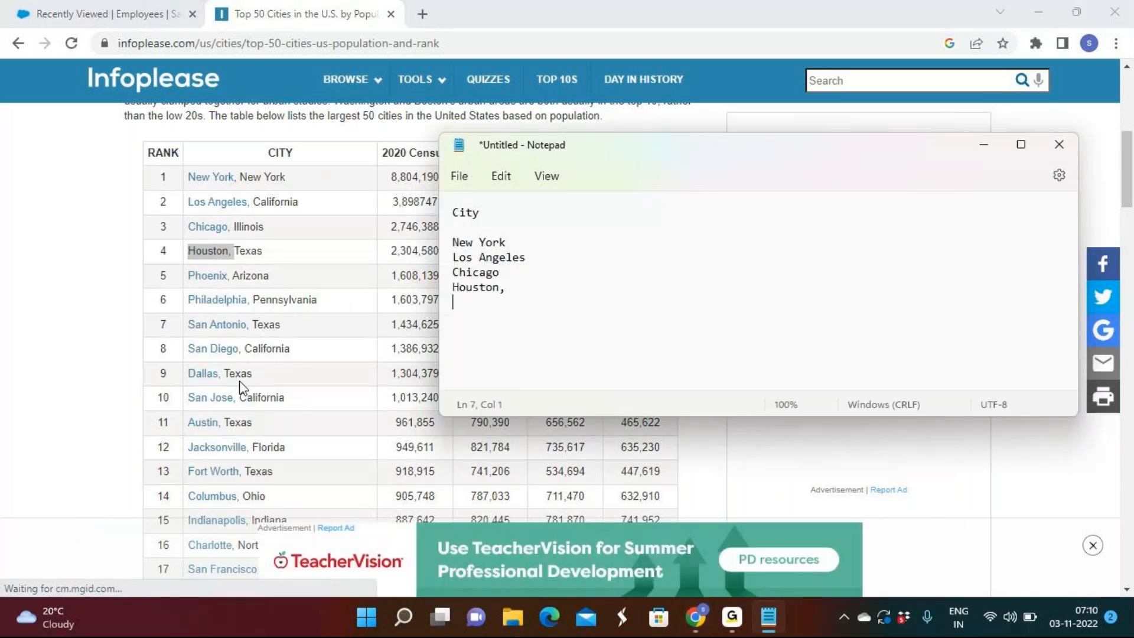
key("BackSpace")
key("BackSpace")
key("BackSpace")
Step: Add the heading "State" below the city list, then maximize the Notepad window and enlarge its text to 160%
key("Return")
key("Return")
type("State")
key("Return")
left_click(1021, 144)
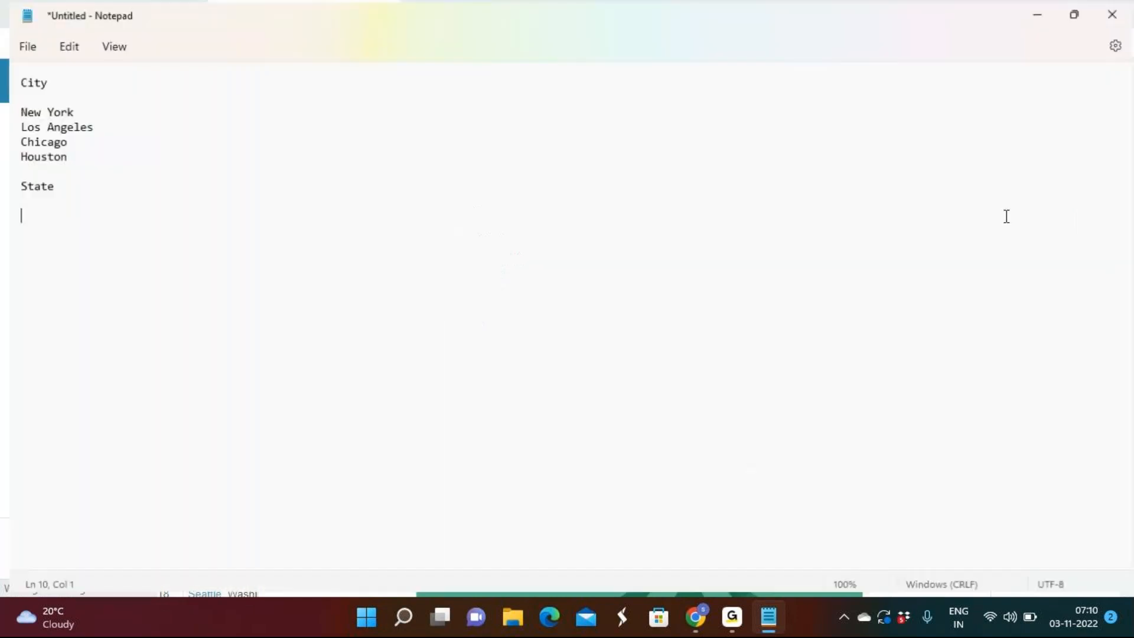
scroll(552, 184, "up", 6)
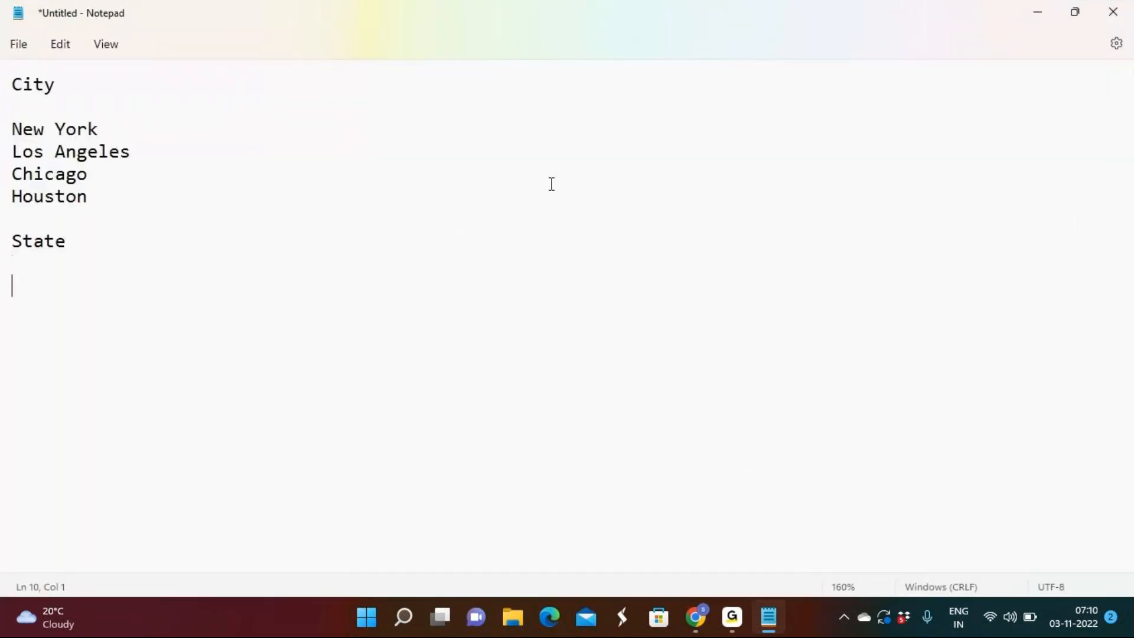
Step: Copy the state name New York from the first row of the Infoplease table into Notepad below the State heading
key("alt+Tab")
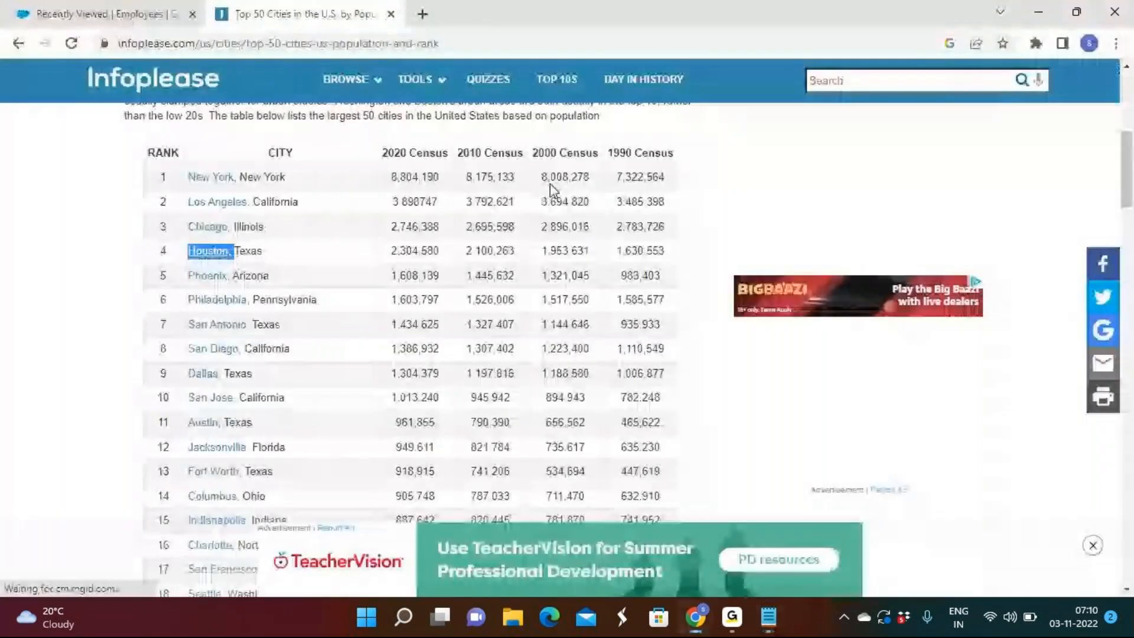
left_click_drag(287, 177, 249, 178)
right_click(249, 178)
left_click(280, 187)
key("alt+Tab")
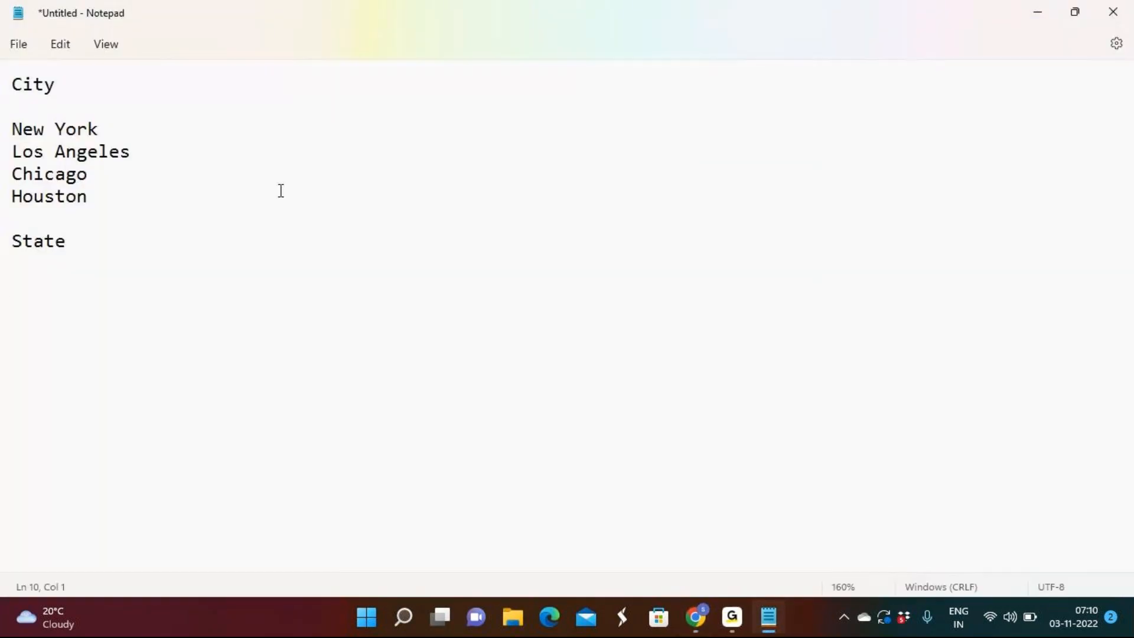
key("ctrl+v")
key("Return")
Step: Copy the state name California from the Los Angeles row into the State list in Notepad
key("alt+Tab")
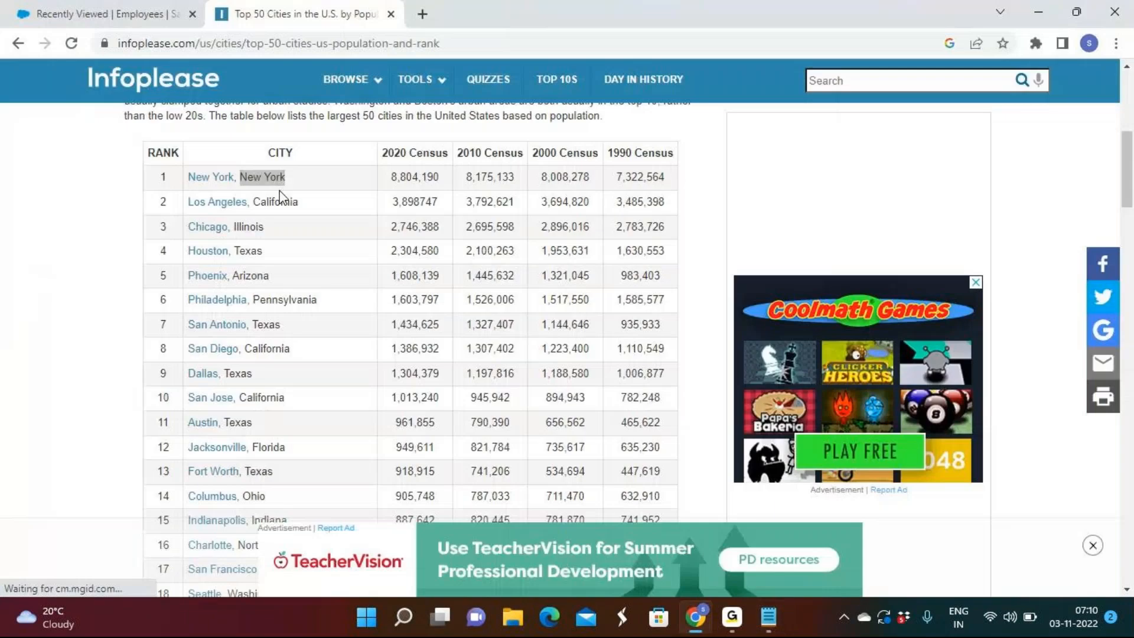
double_click(280, 201)
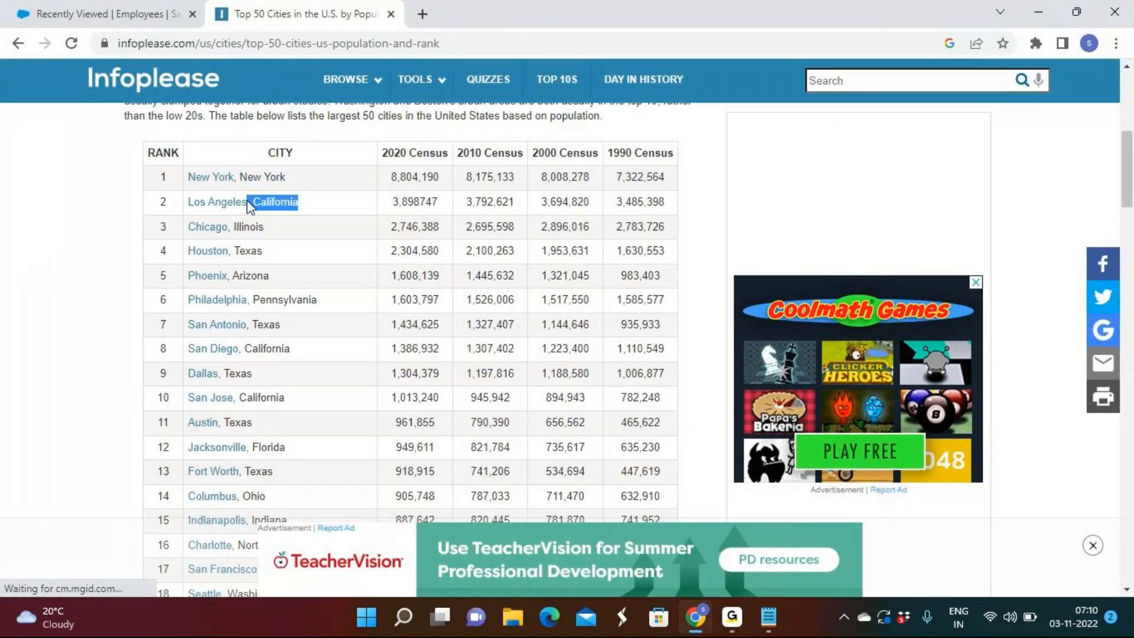
right_click(255, 205)
left_click(309, 220)
key("alt+Tab")
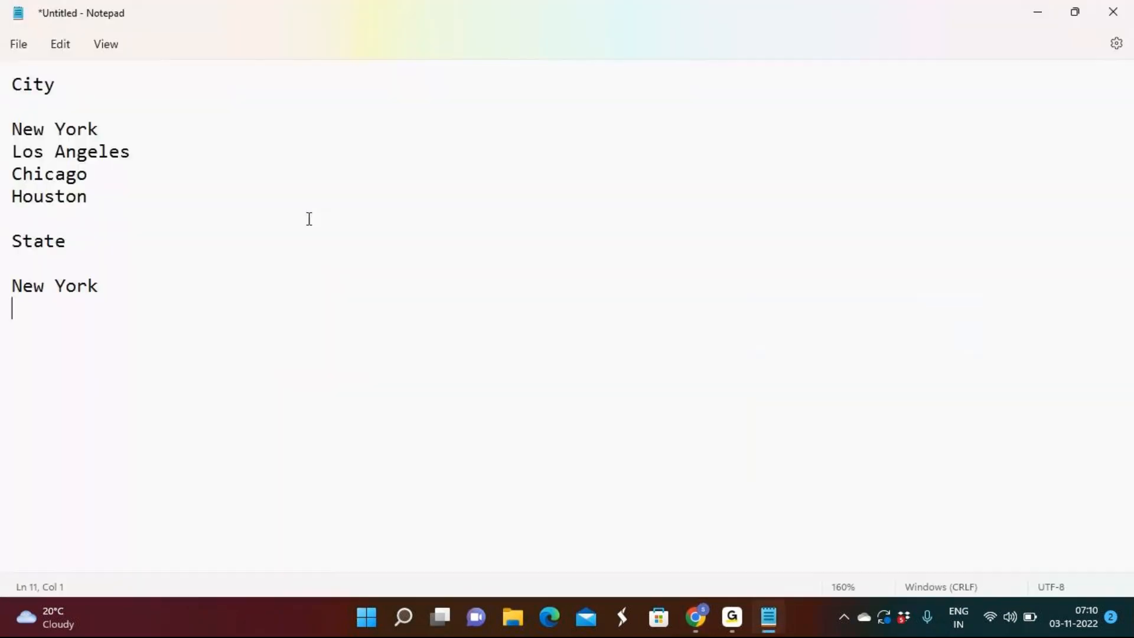
key("ctrl+v")
key("Return")
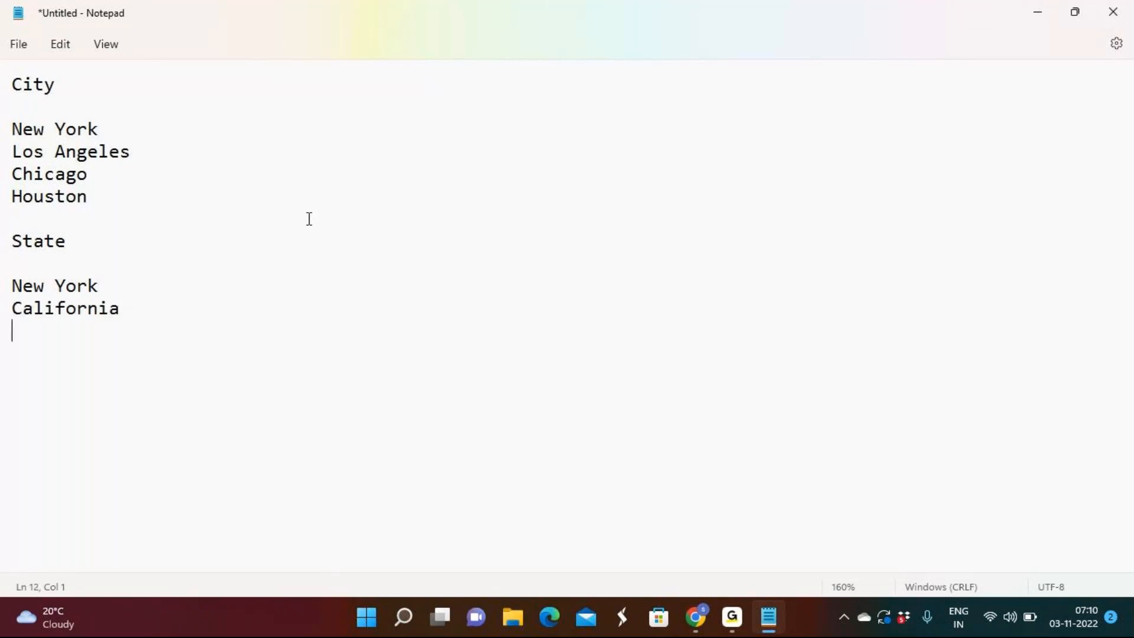
Step: Copy the state name Illinois from the Chicago row into Notepad below California and start a new line
key("alt+Tab")
double_click(249, 230)
left_click(249, 229)
left_click_drag(267, 229, 235, 229)
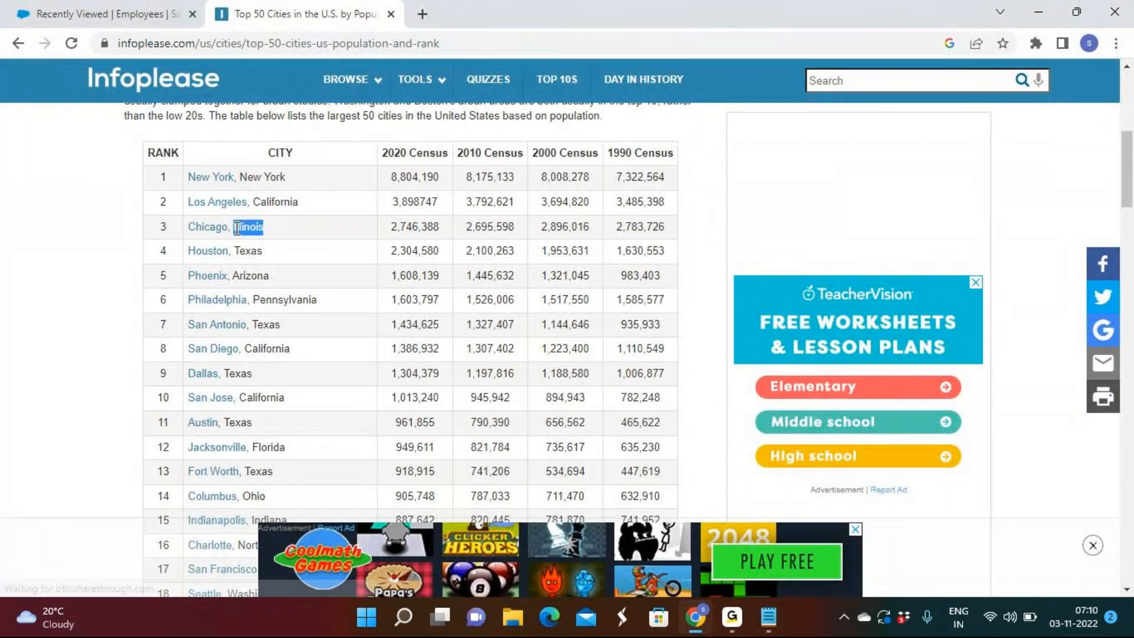
key("ctrl+c")
key("alt+Tab")
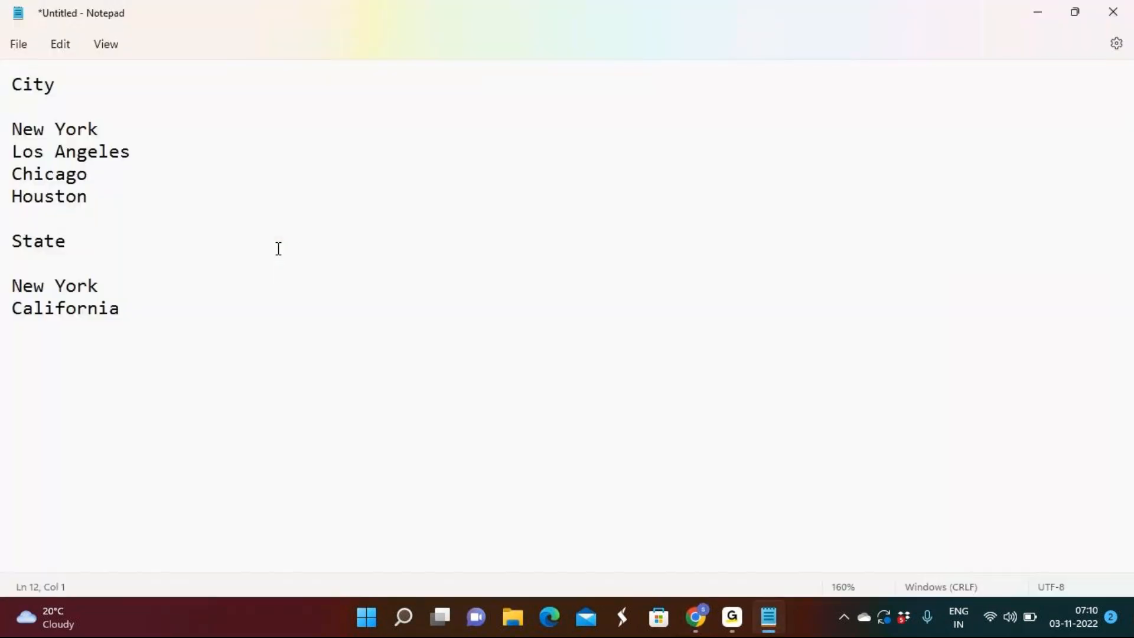
key("ctrl+v")
key("Return")
Step: Copy the state name Texas from the Houston row into the State list in Notepad, and delete the leading space before Illinois
key("alt+Tab")
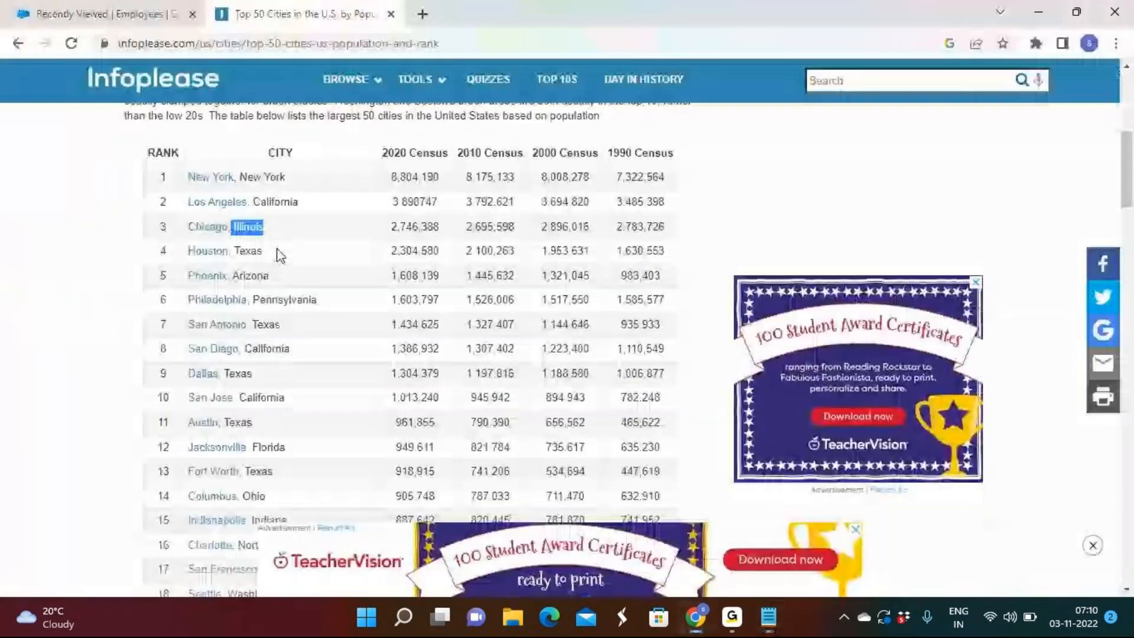
left_click_drag(263, 251, 235, 251)
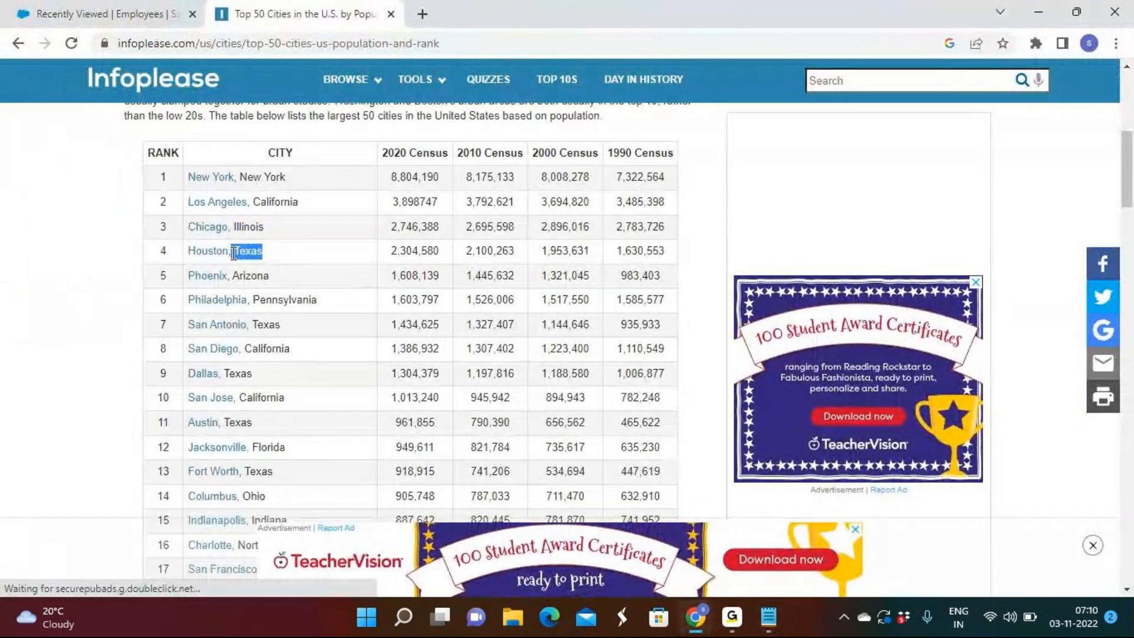
right_click(257, 255)
left_click(266, 265)
key("alt+Tab")
key("ctrl+v")
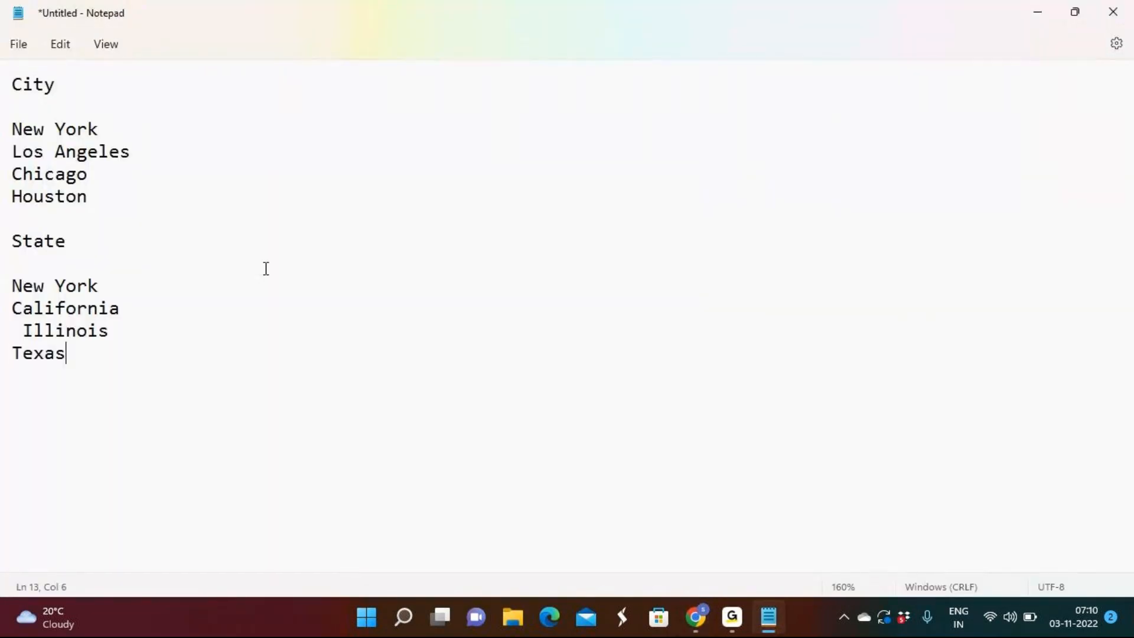
left_click(26, 329)
key("BackSpace")
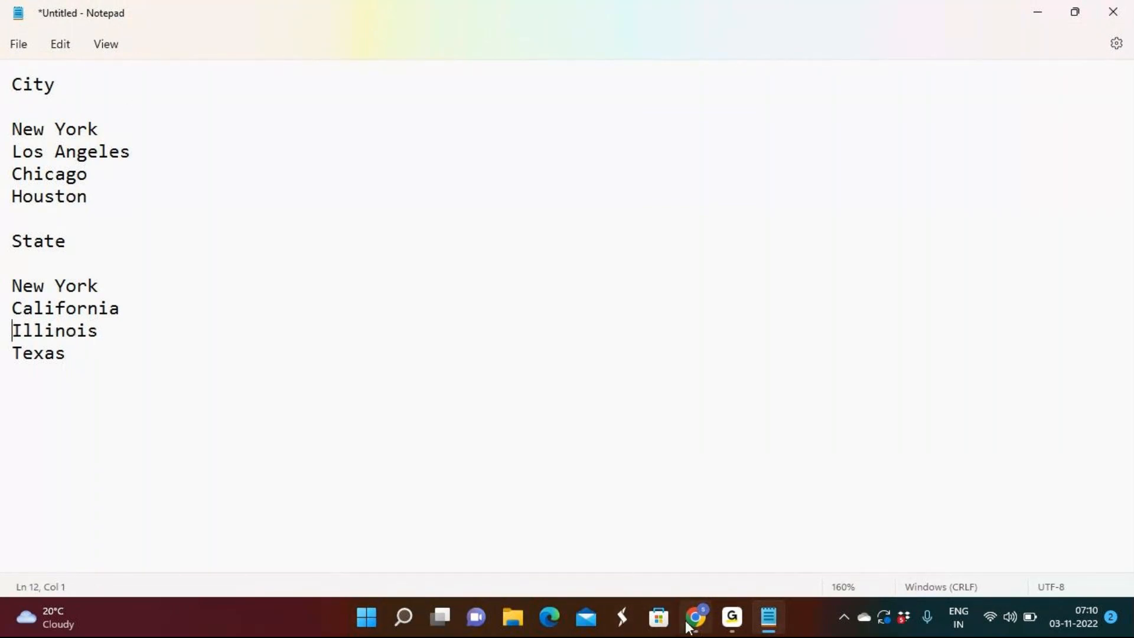
Step: Switch to the browser and return to the Employees list in Salesforce
left_click(705, 623)
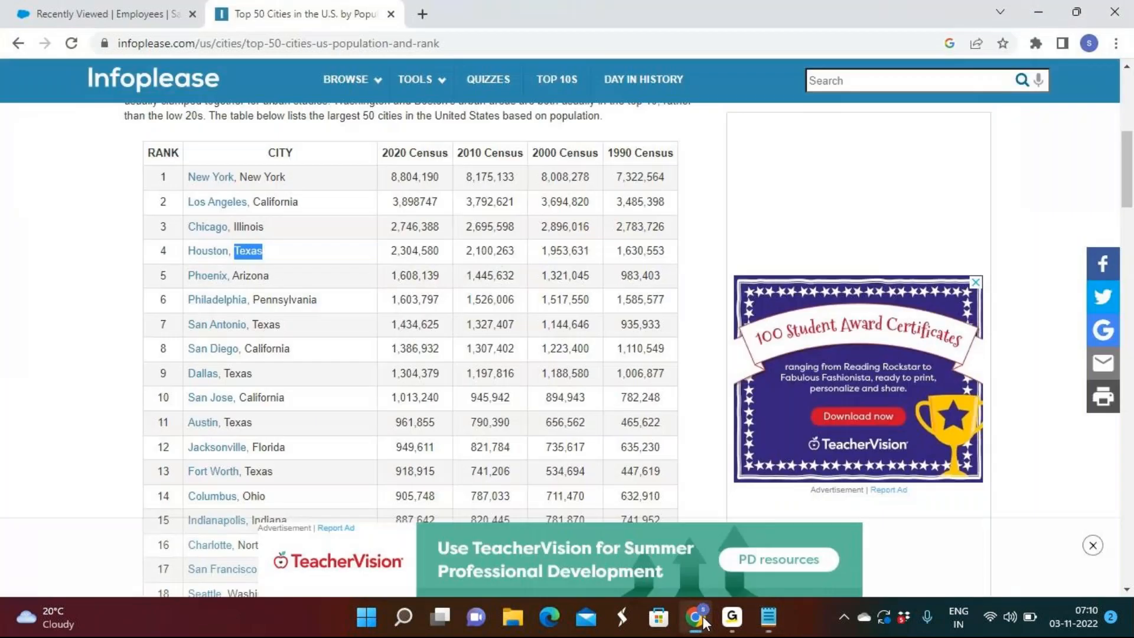
left_click(107, 13)
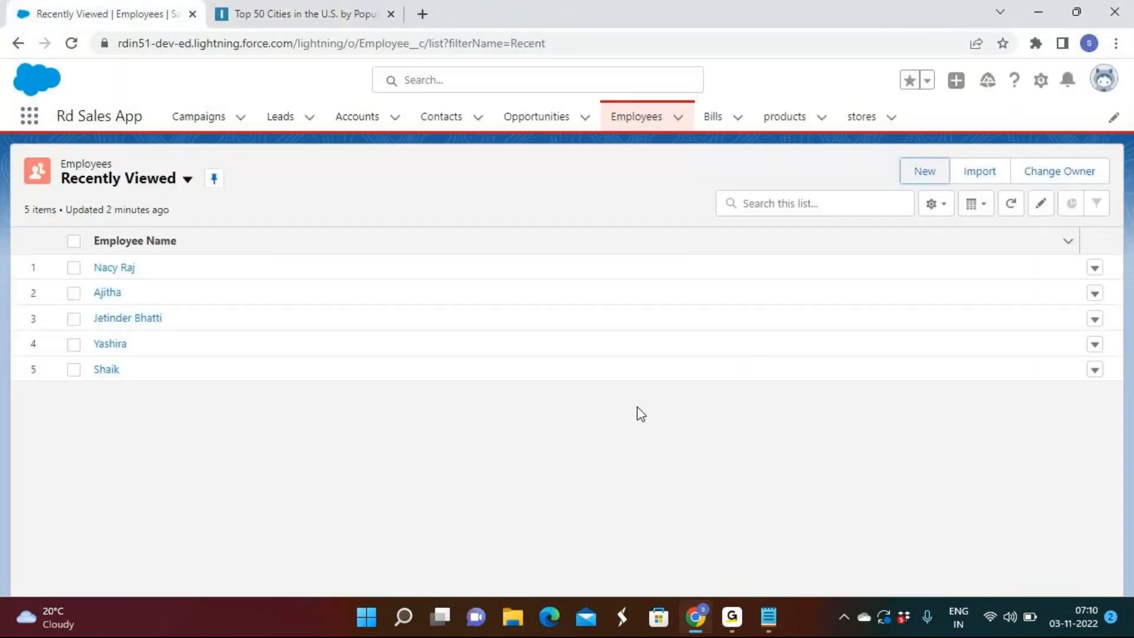
left_click(731, 619)
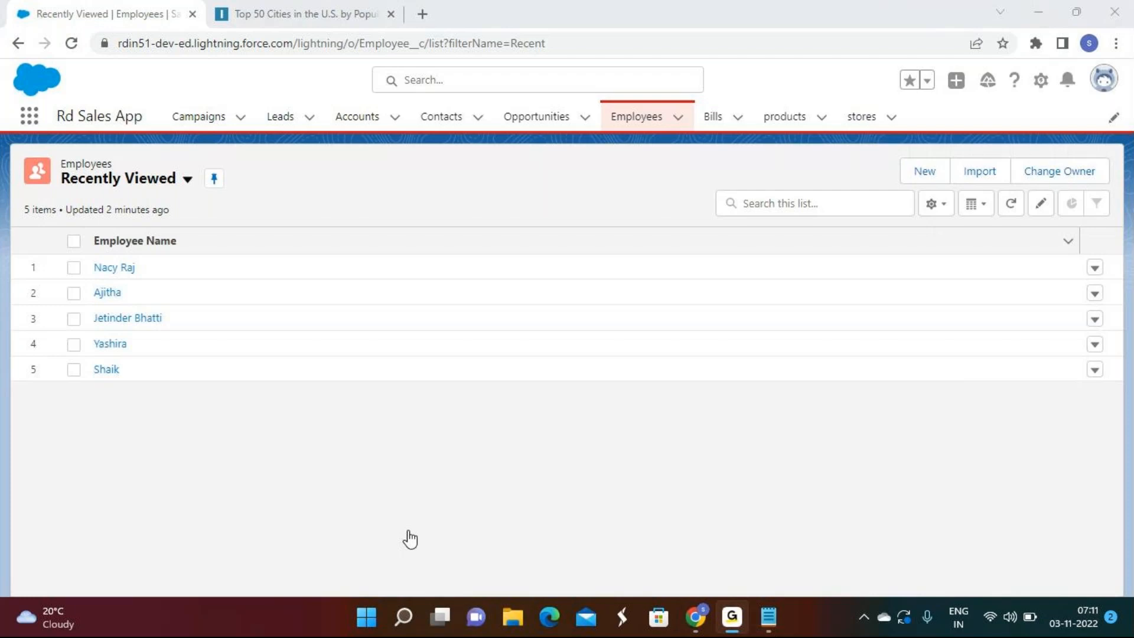
left_click(1037, 14)
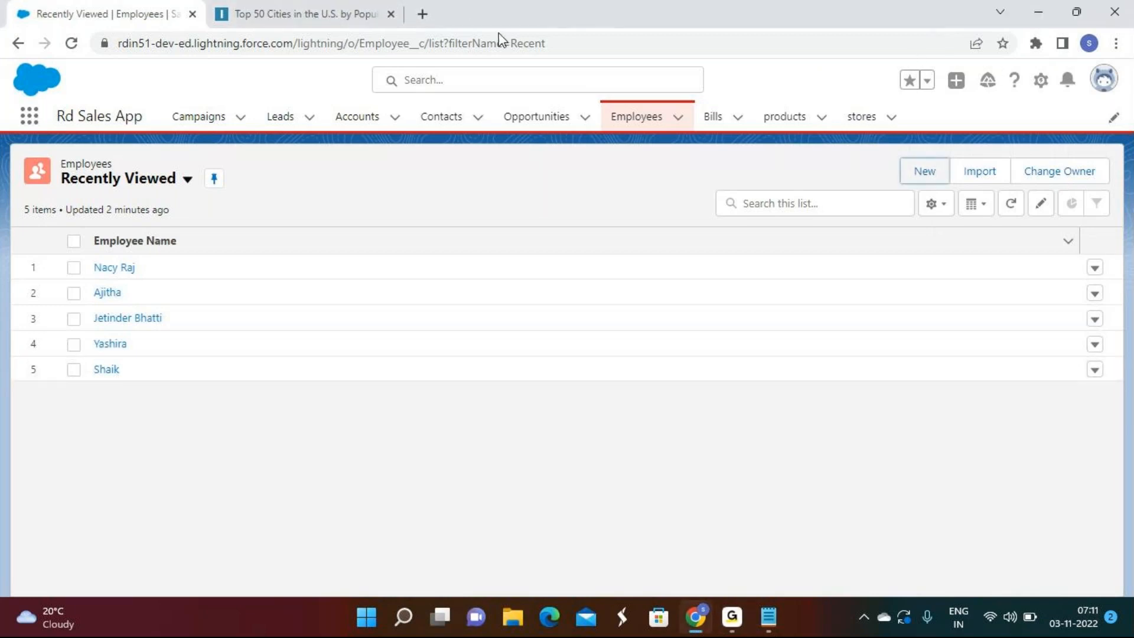
Step: Open Salesforce Setup, dismiss the desktop notification, and go to the Object Manager
left_click(1040, 79)
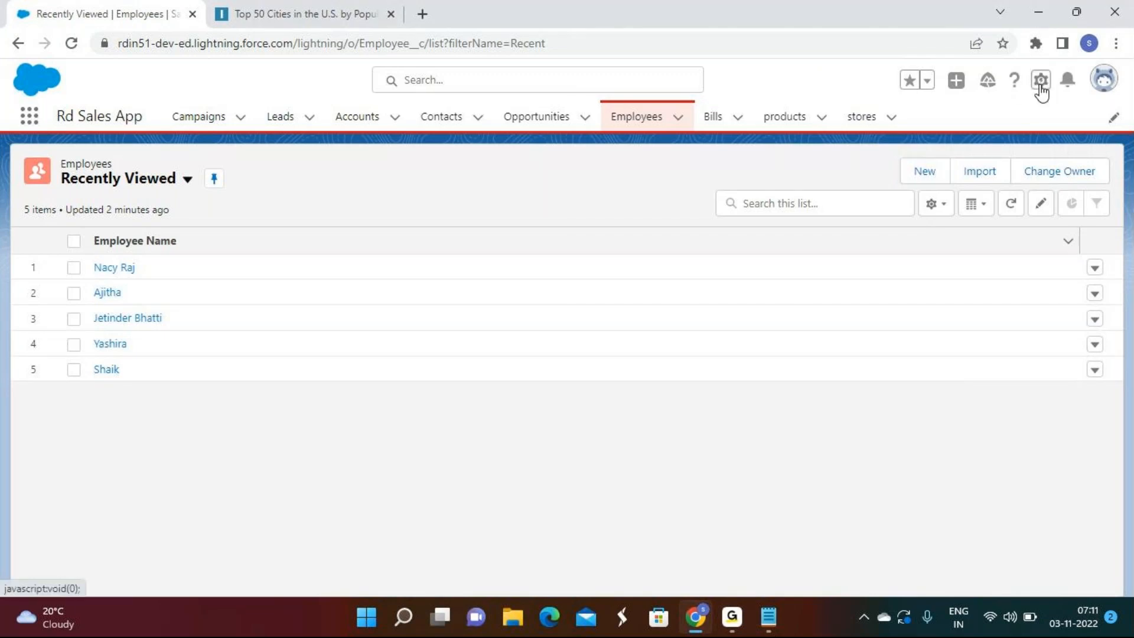
left_click(956, 124)
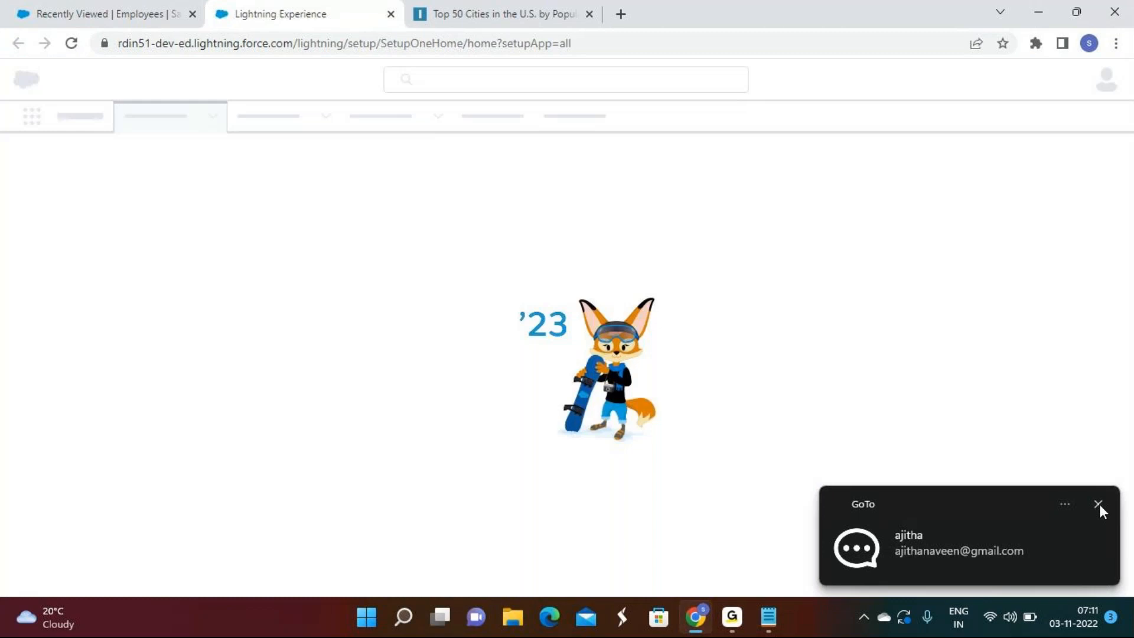
left_click(1099, 505)
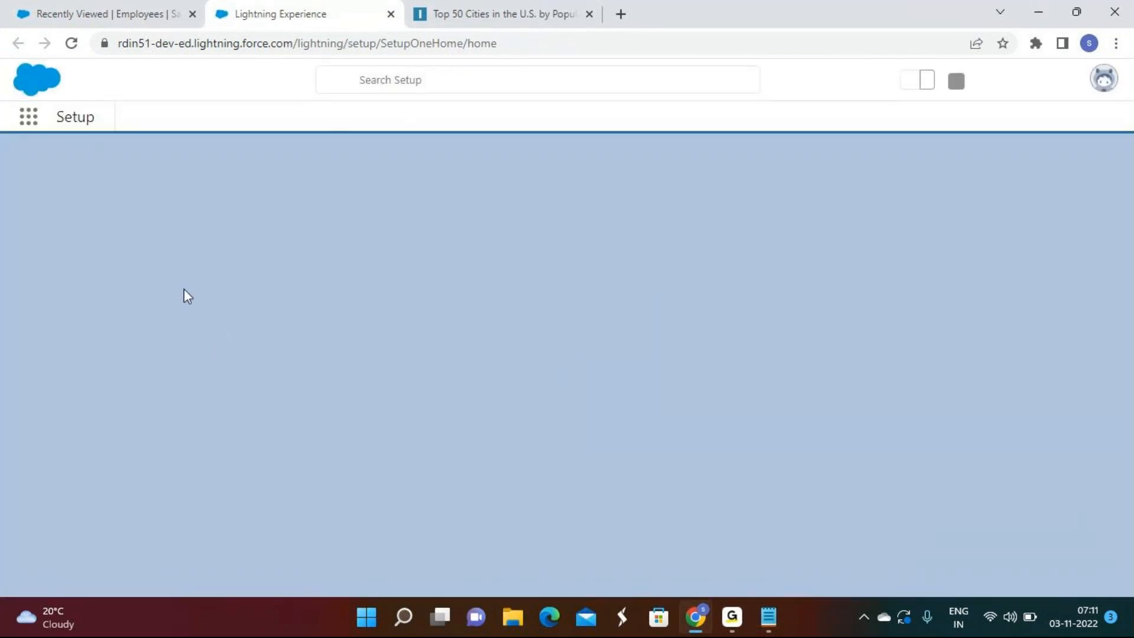
left_click(220, 125)
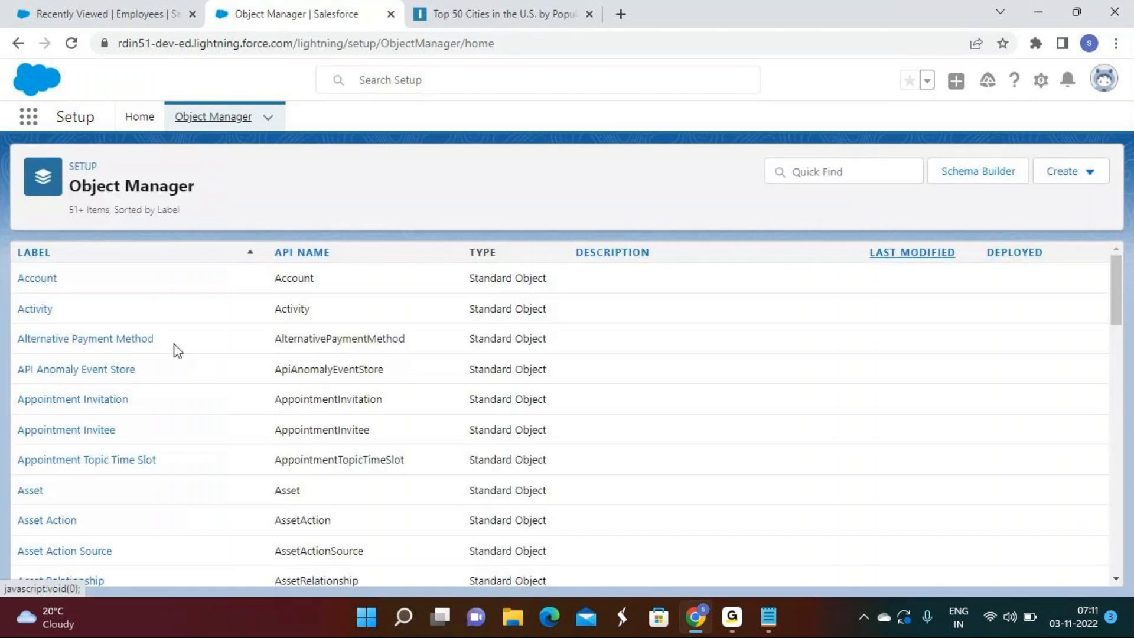
Step: Open the custom Employee object from the object list and show its Fields & Relationships
scroll(175, 349, "down", 4)
scroll(177, 349, "down", 8)
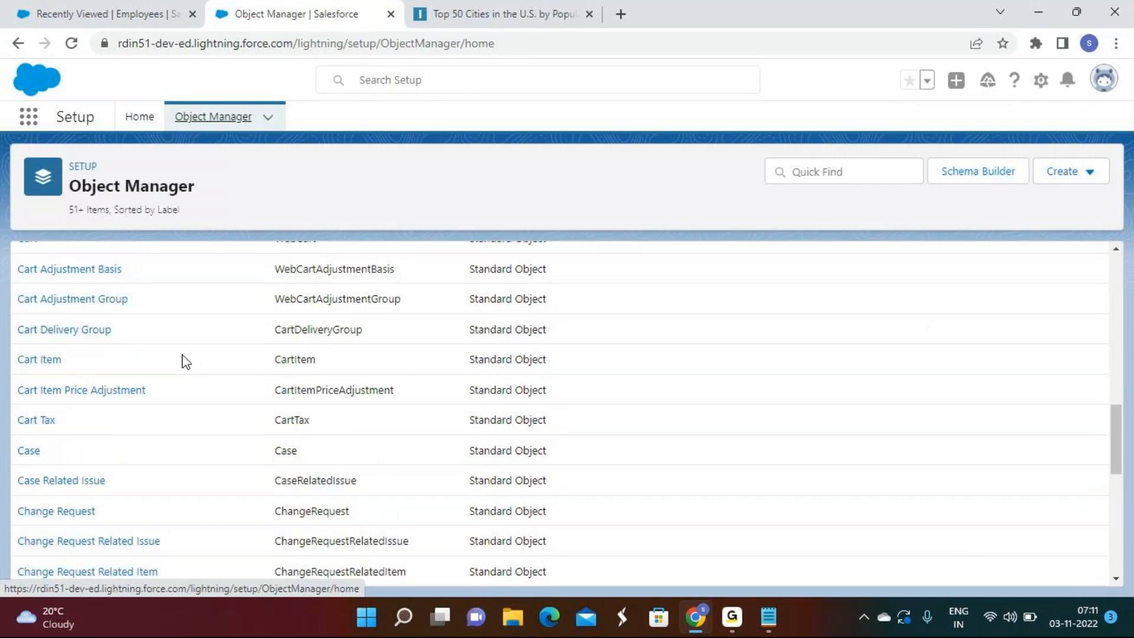
scroll(186, 362, "down", 9)
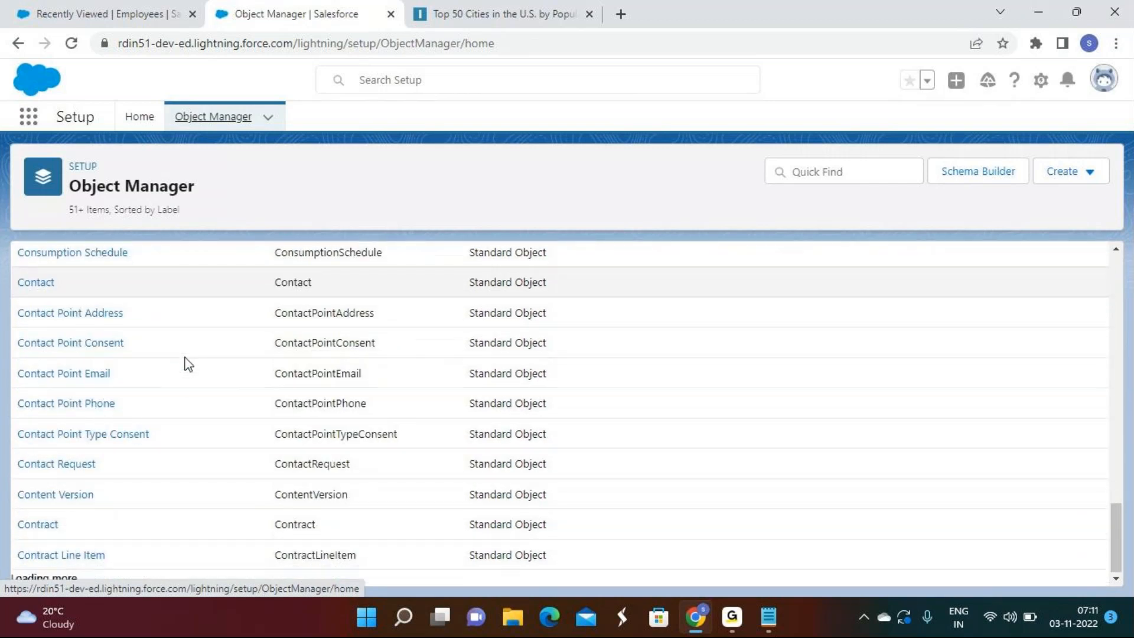
scroll(187, 361, "down", 7)
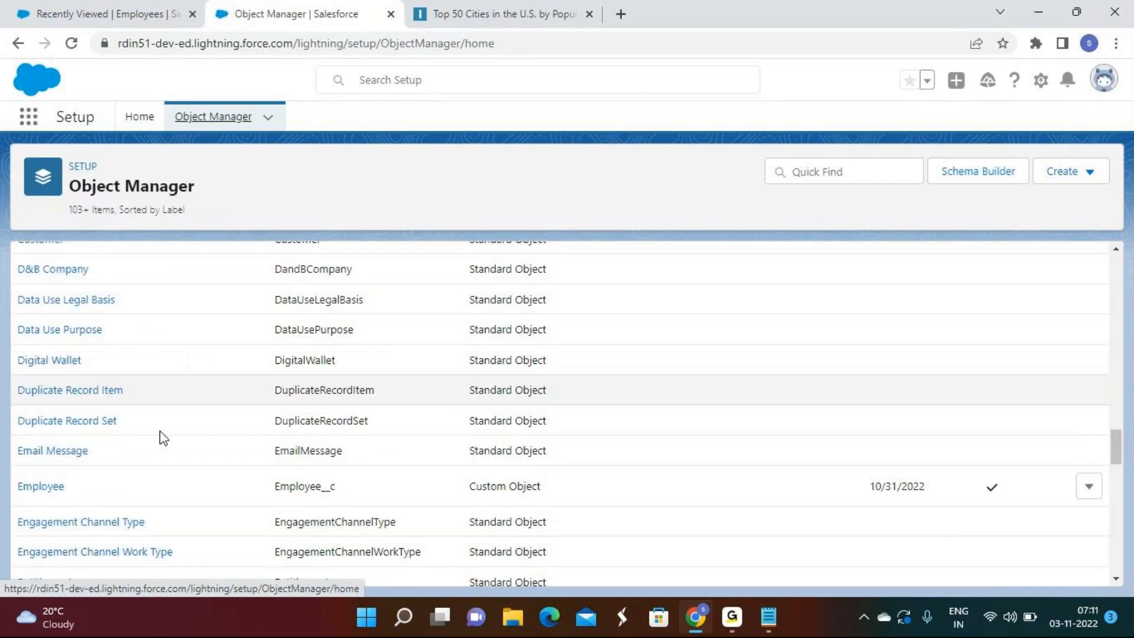
left_click(36, 490)
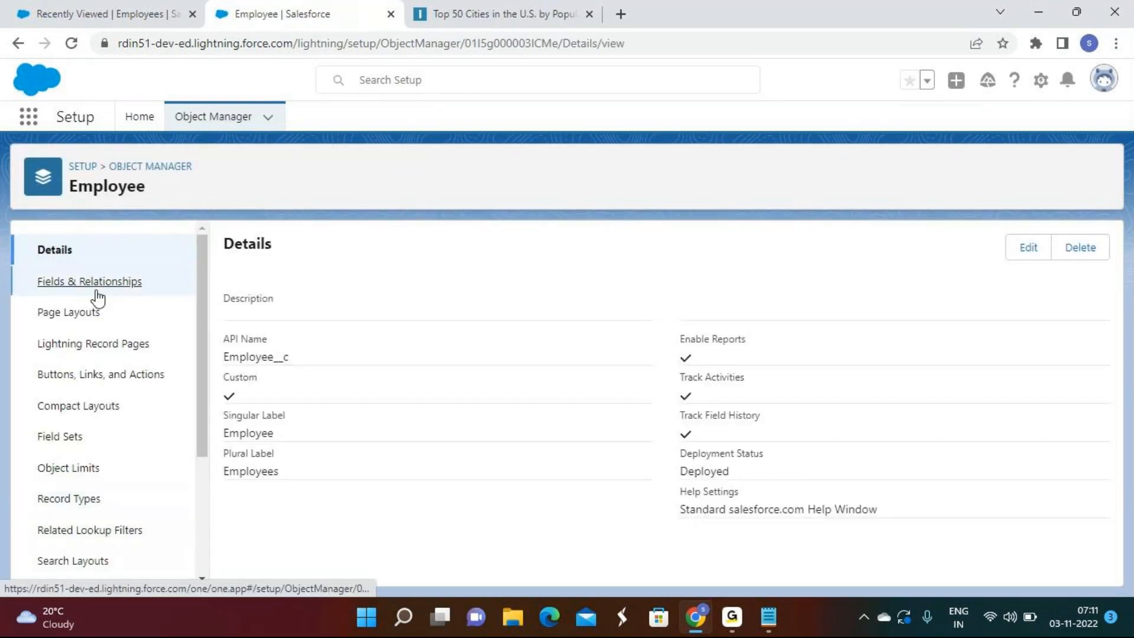
left_click(98, 295)
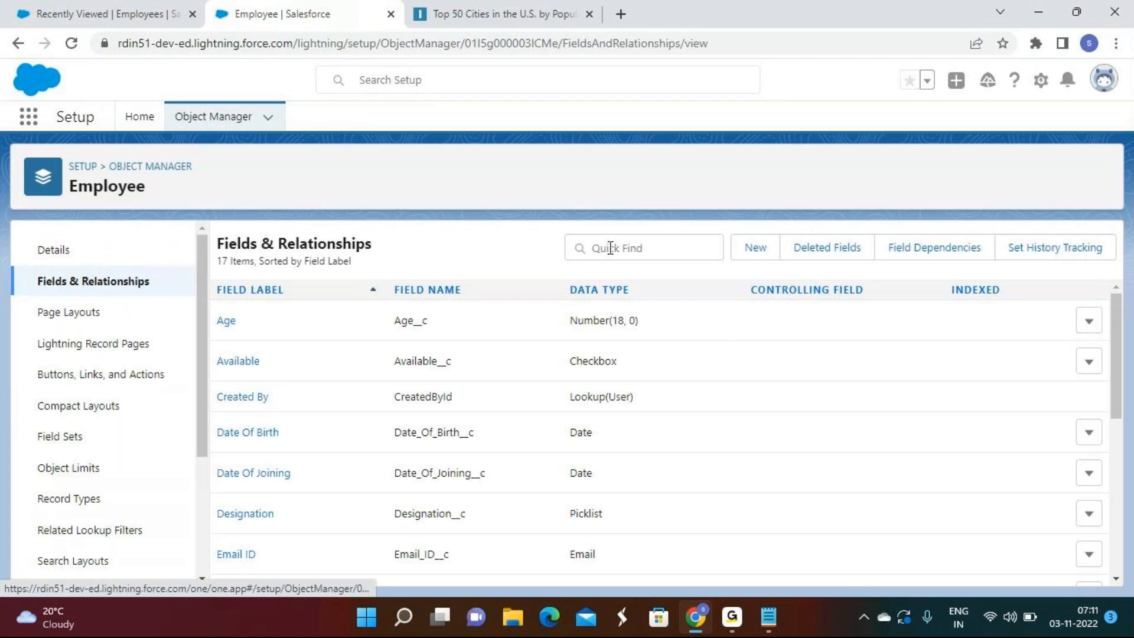
Step: Start a new custom field on the Employee object with Picklist as its data type
left_click(755, 248)
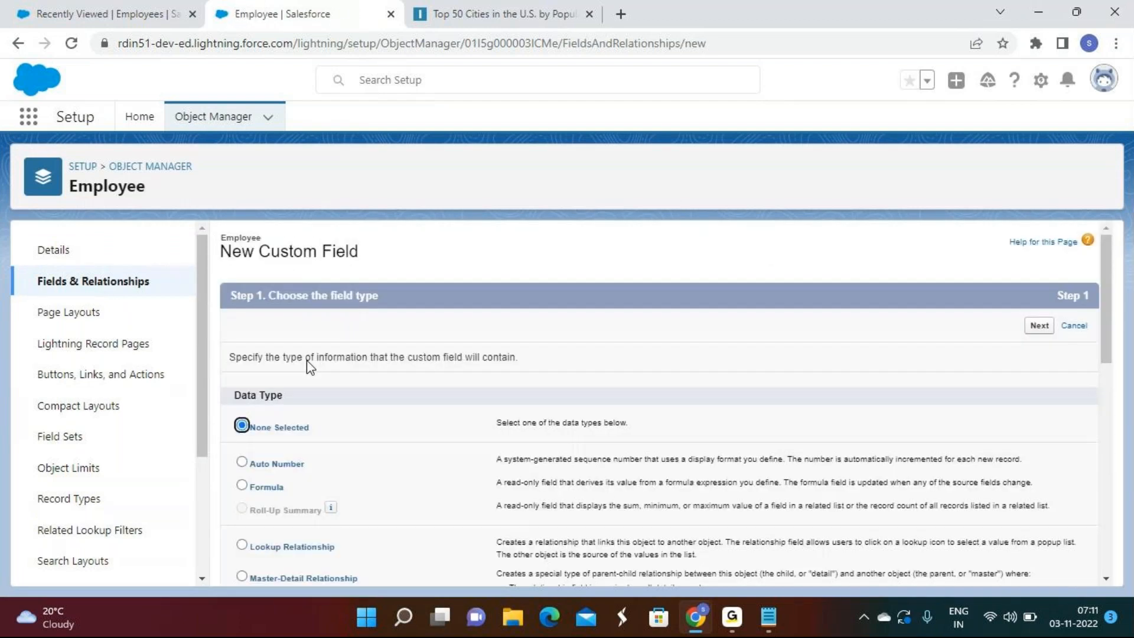
scroll(406, 381, "down", 5)
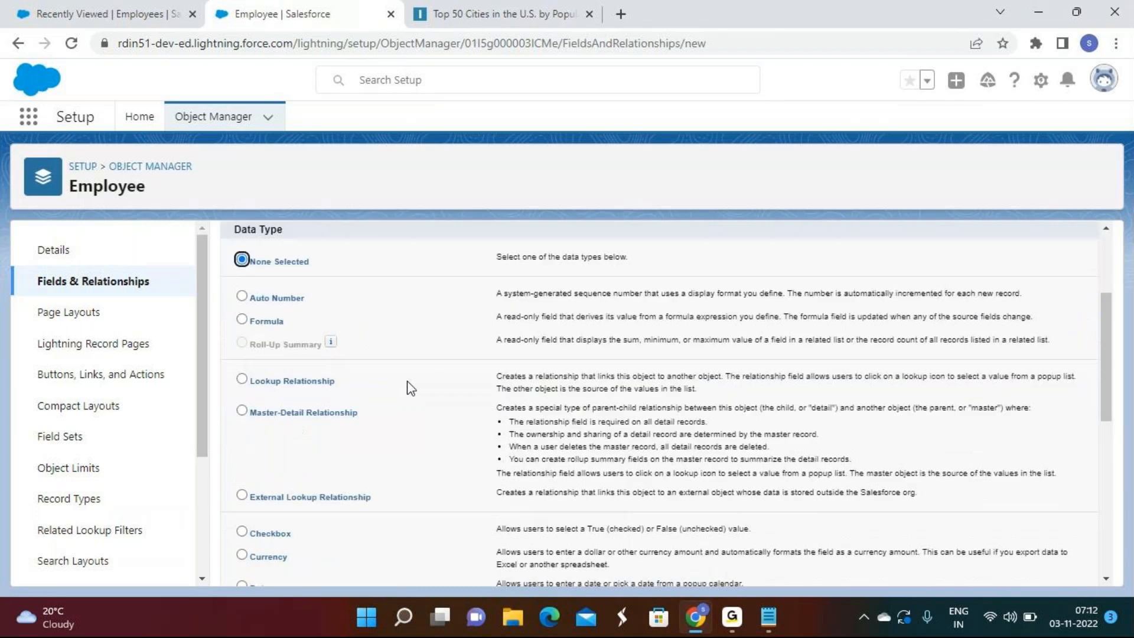
scroll(407, 389, "down", 3)
left_click(277, 436)
scroll(973, 493, "down", 2)
scroll(1004, 532, "down", 1)
left_click(1049, 572)
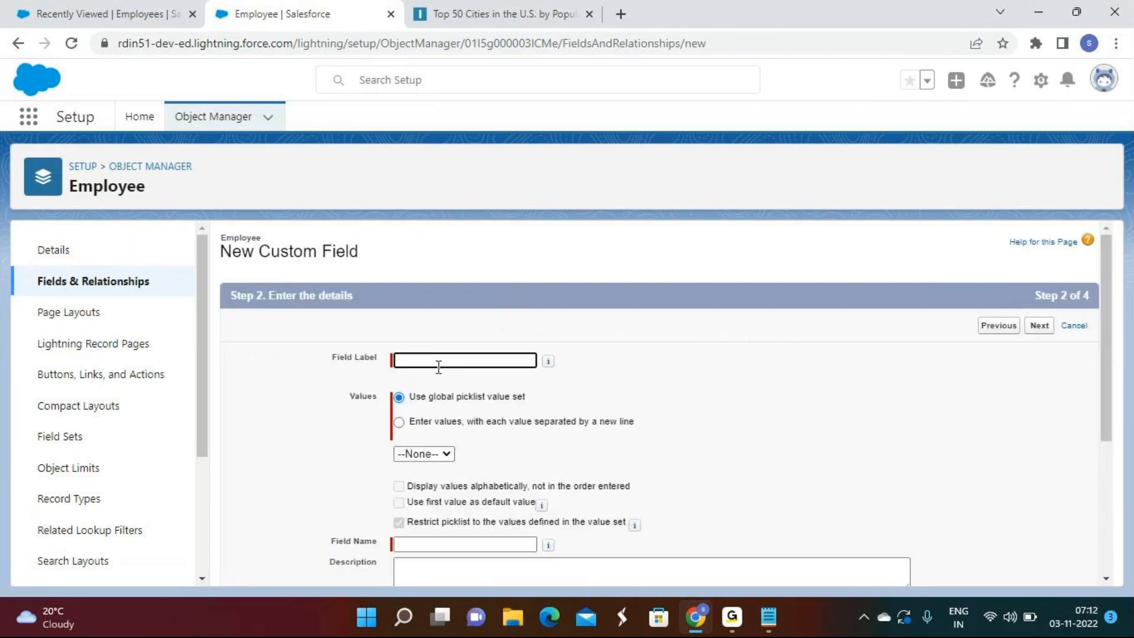
Step: Label the new picklist field City and choose to enter its values manually, each on its own line
type("C")
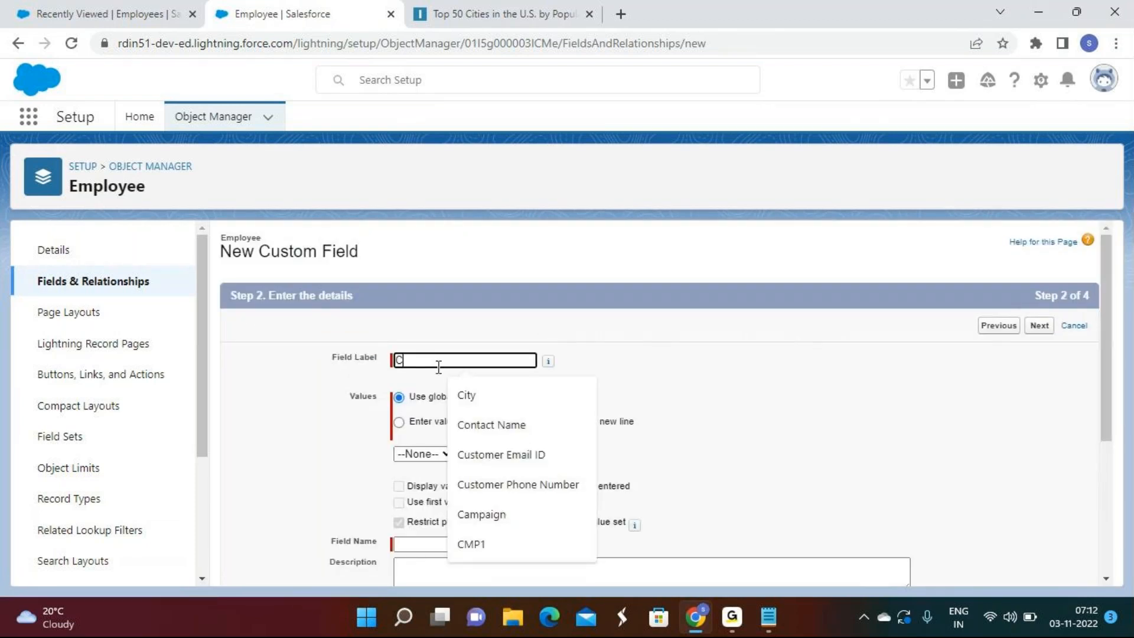
type("ity")
left_click(802, 370)
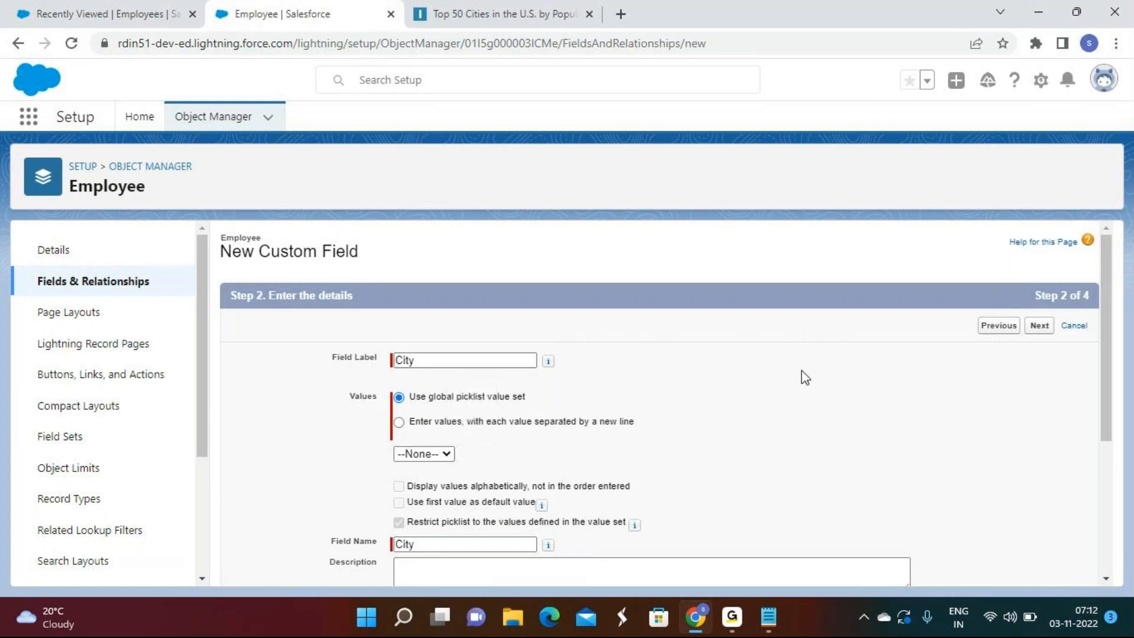
left_click(483, 423)
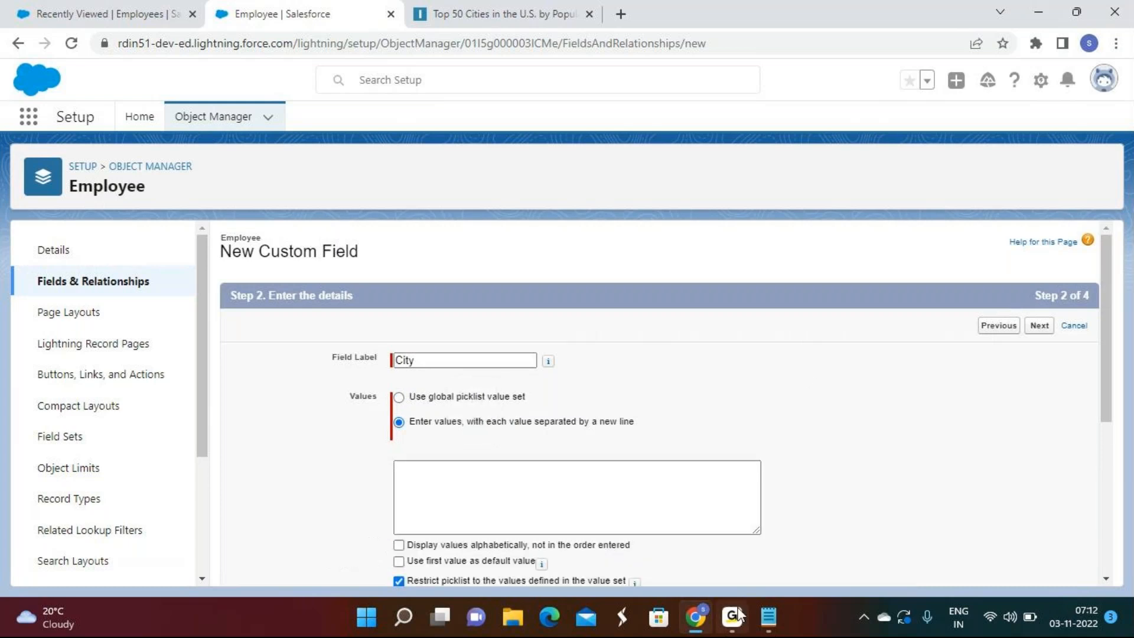
Step: Switch to Notepad and copy the four city names New York, Los Angeles, Chicago and Houston
left_click(769, 617)
left_click(103, 204)
left_click_drag(104, 204, 2, 131)
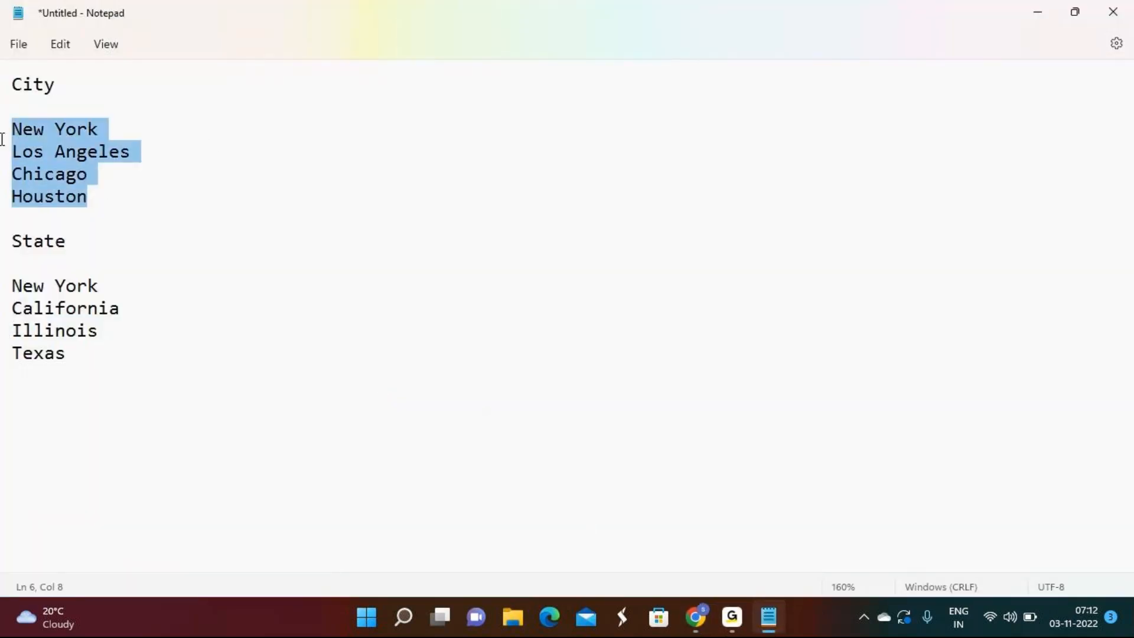
right_click(59, 142)
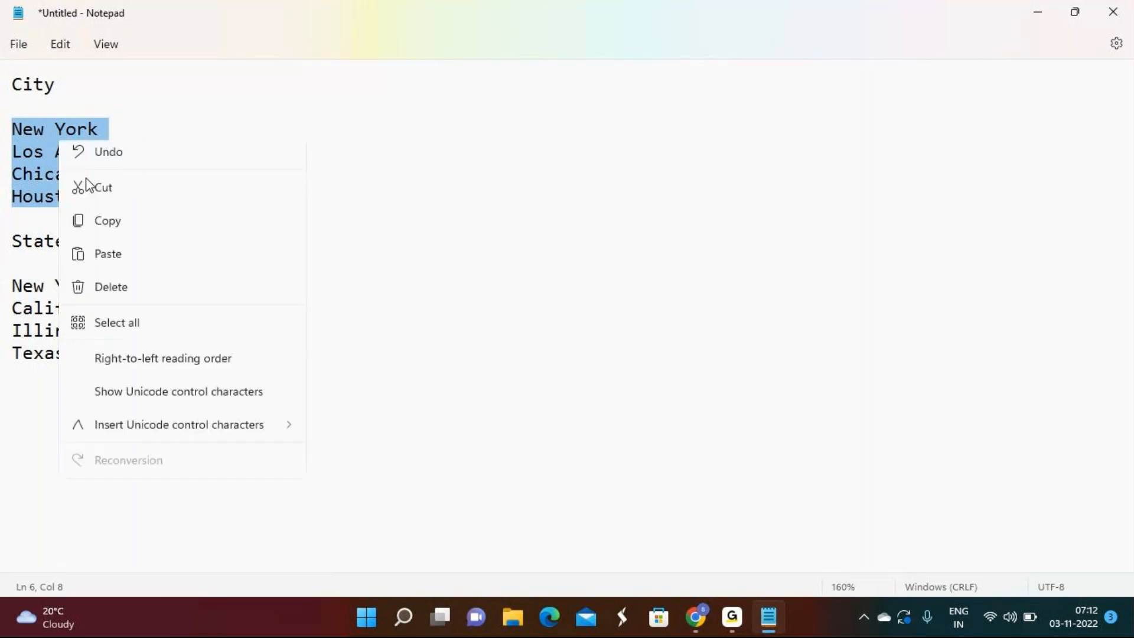
left_click(107, 228)
Step: Return to Salesforce, paste the copied cities as the City field's values, and enable alphabetical display of the values
key("alt+Tab")
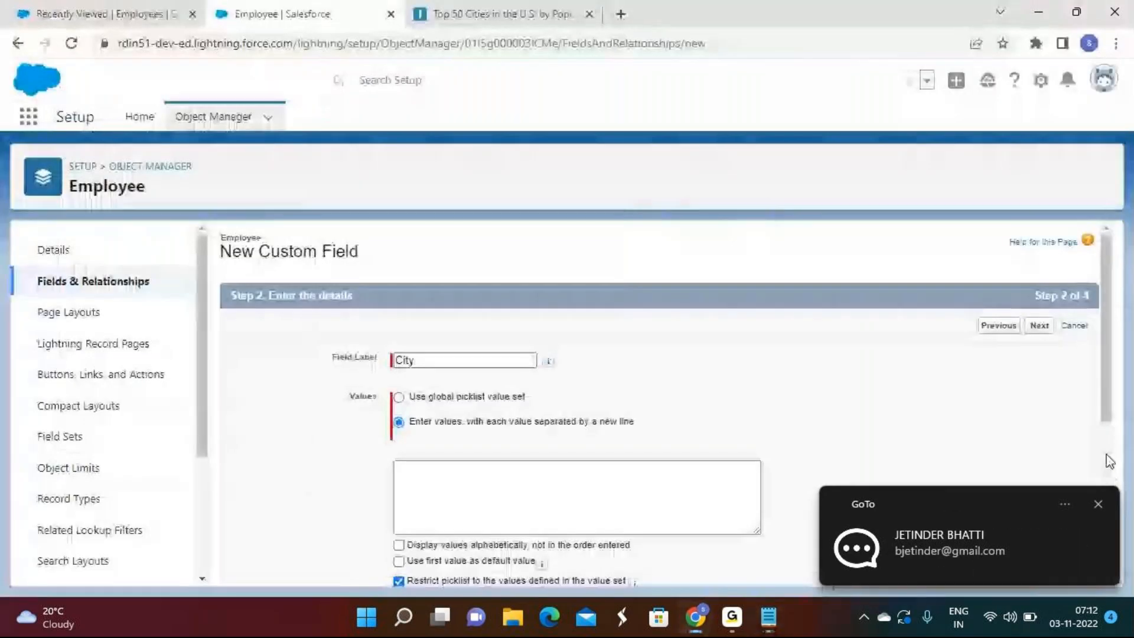
left_click(1099, 504)
left_click(423, 490)
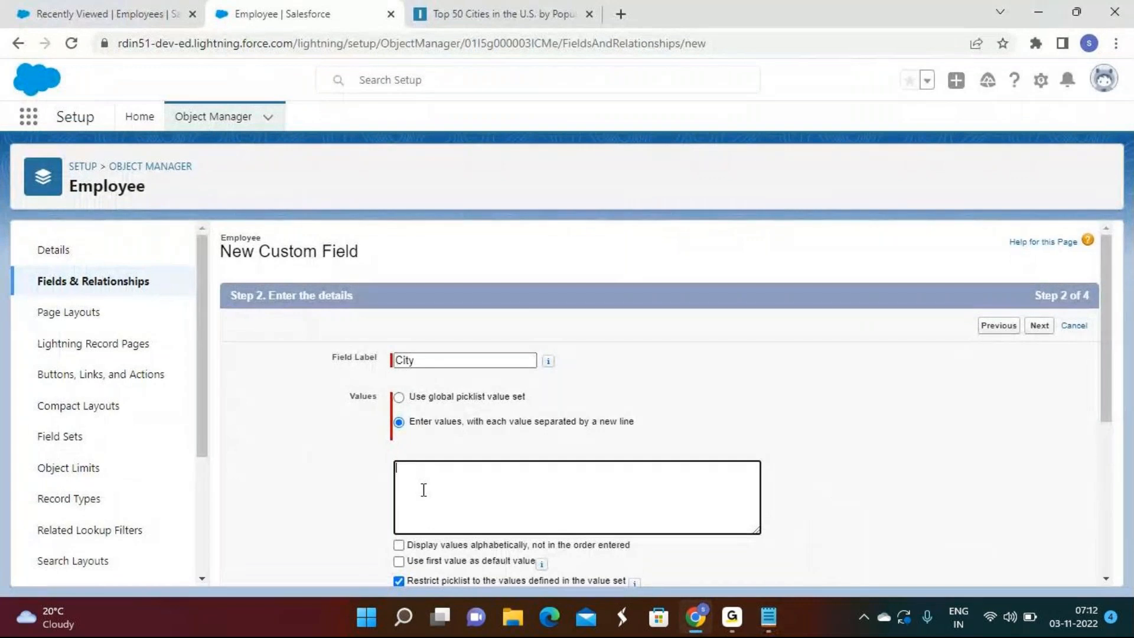
key("ctrl+v")
left_click(501, 544)
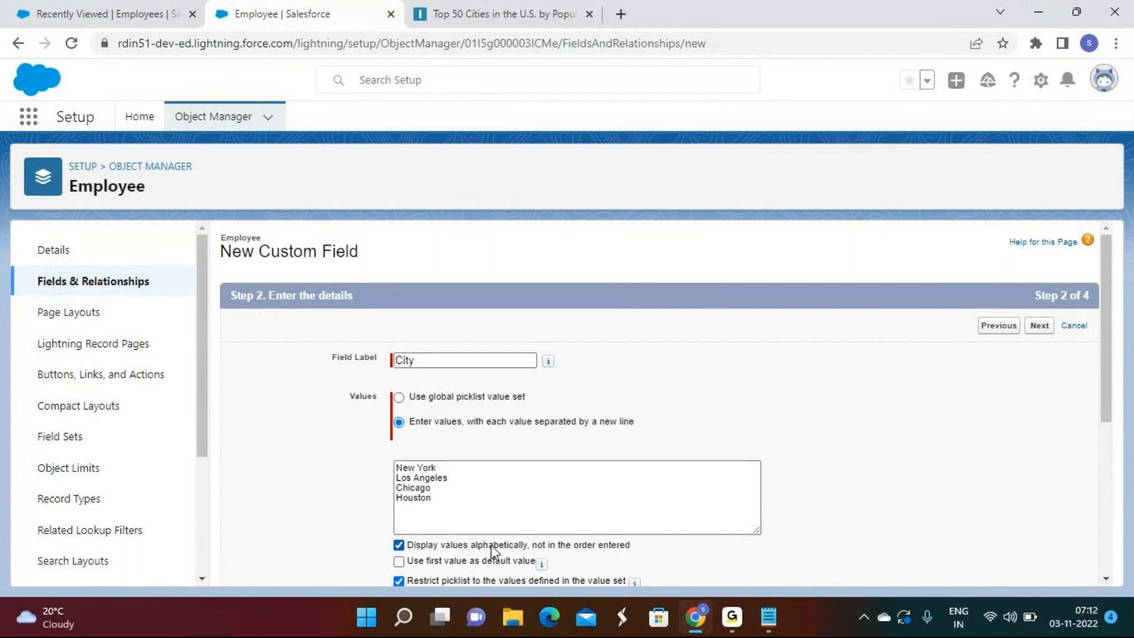
Step: Keep the default field-level security and page layout for City, and save it while starting another new field
left_click(1040, 326)
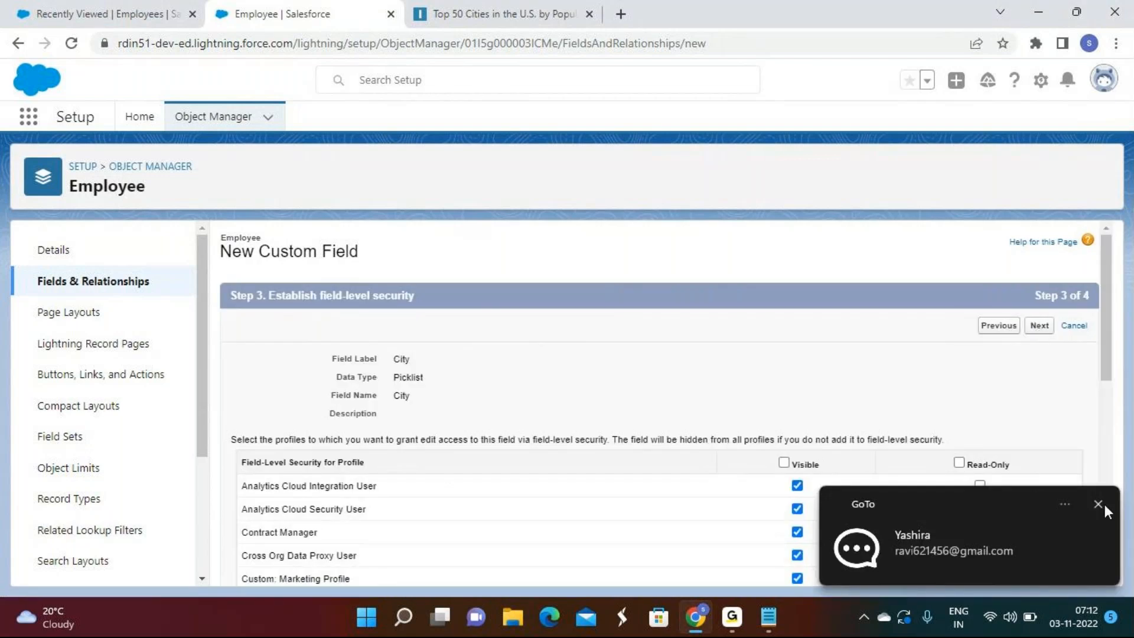
left_click(1103, 504)
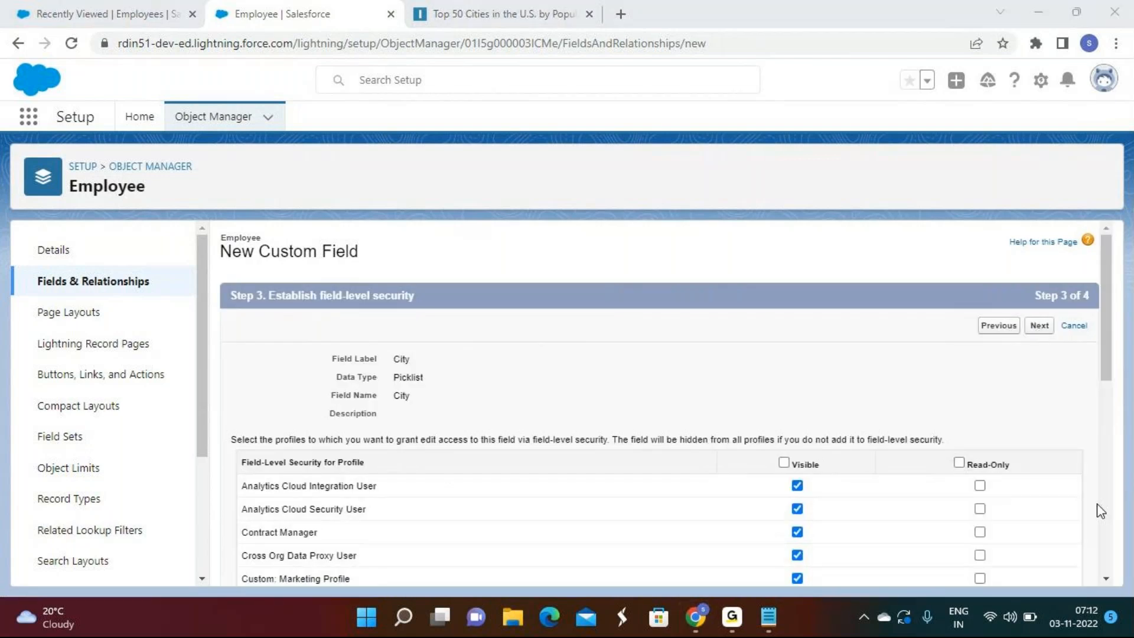
left_click(1042, 336)
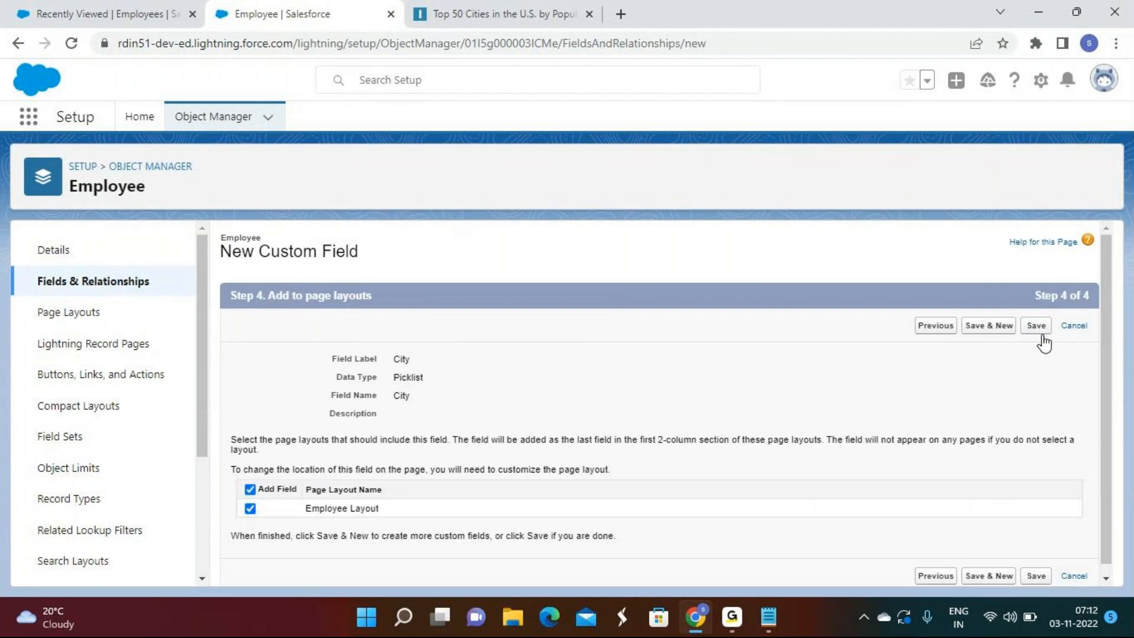
left_click(977, 330)
Step: Copy the state names New York, California, Illinois and Texas from Notepad and return to Salesforce
left_click(769, 618)
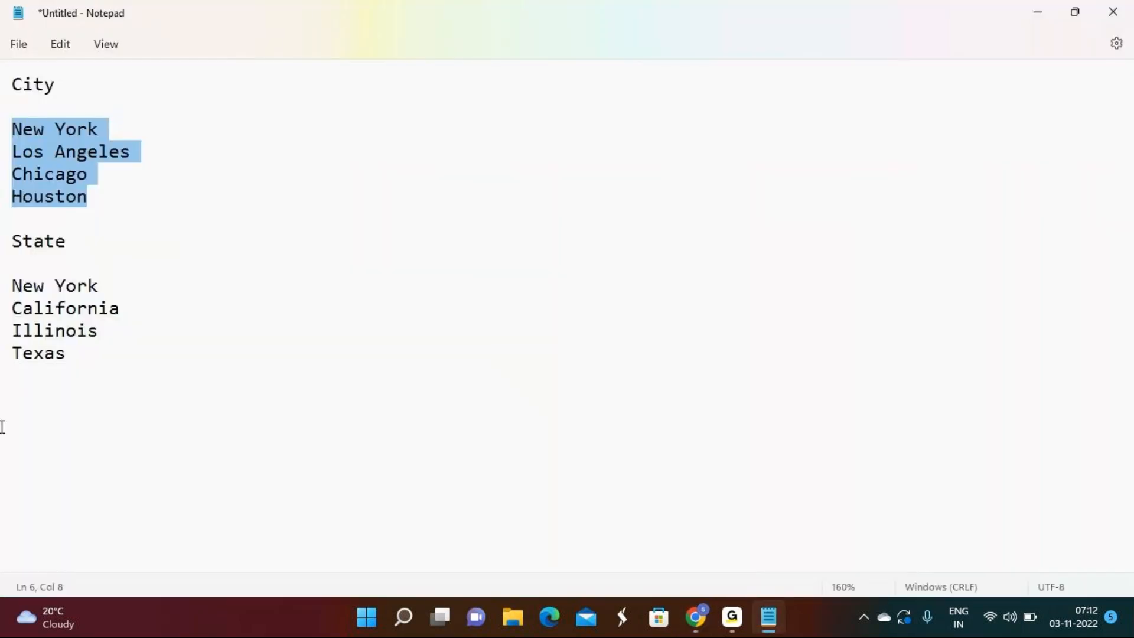
left_click_drag(88, 362, 17, 286)
right_click(16, 287)
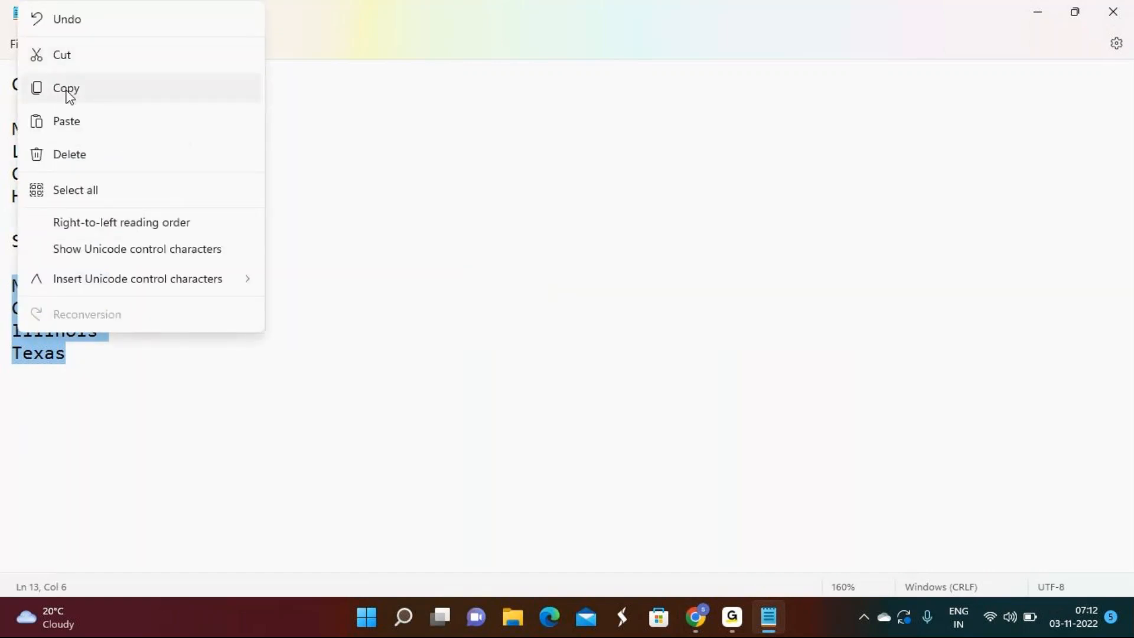
left_click(65, 93)
left_click(1075, 12)
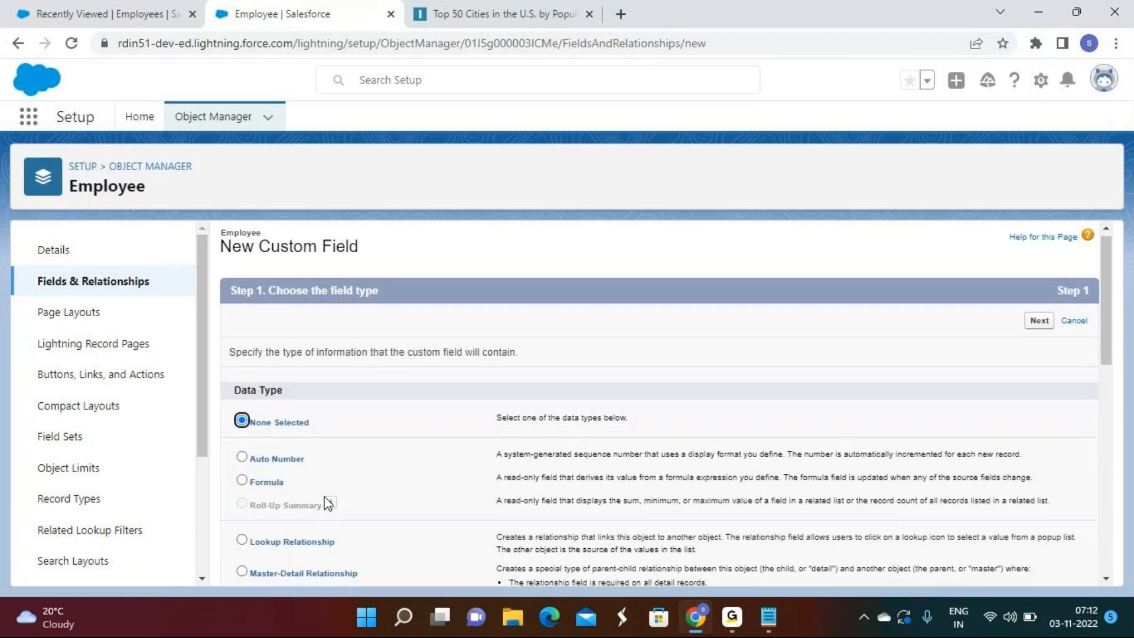
Step: Select Picklist as the data type for the second custom field and continue to its details
scroll(327, 503, "down", 10)
left_click(580, 486)
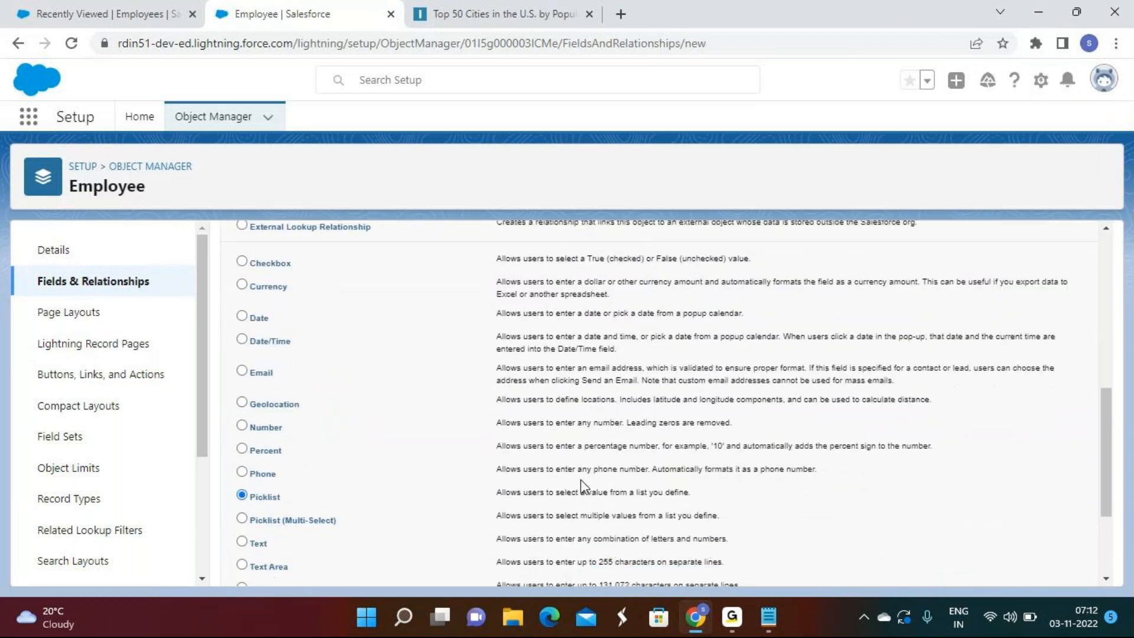
scroll(580, 479, "down", 3)
left_click(1039, 567)
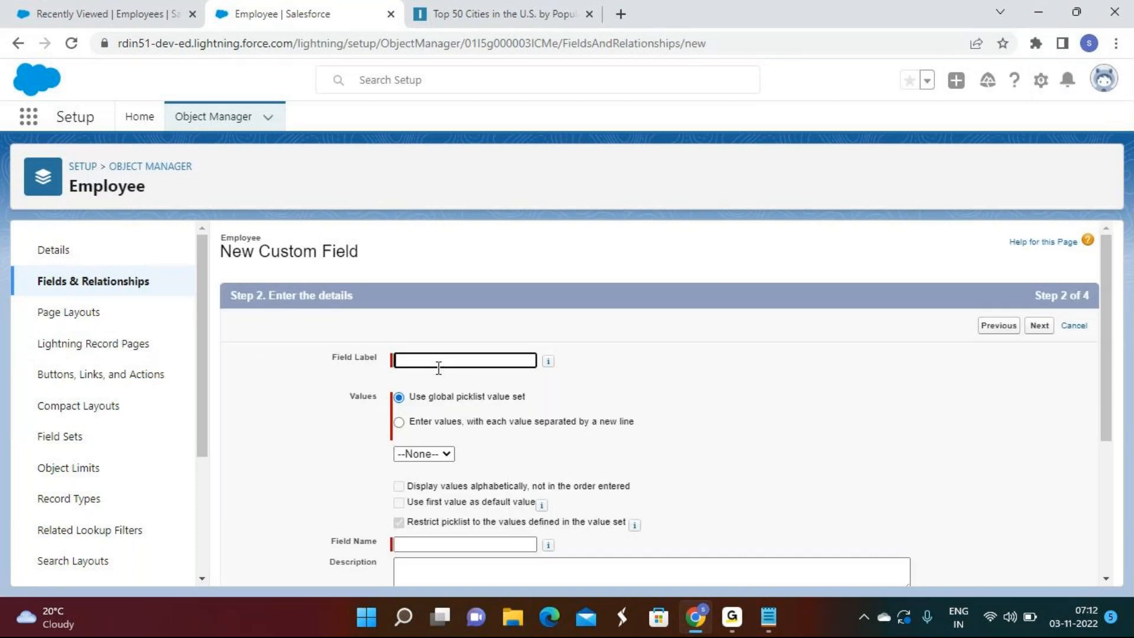
Step: Label the second picklist field State and choose to enter its values one per line
type("Stae")
key("BackSpace")
left_click(469, 394)
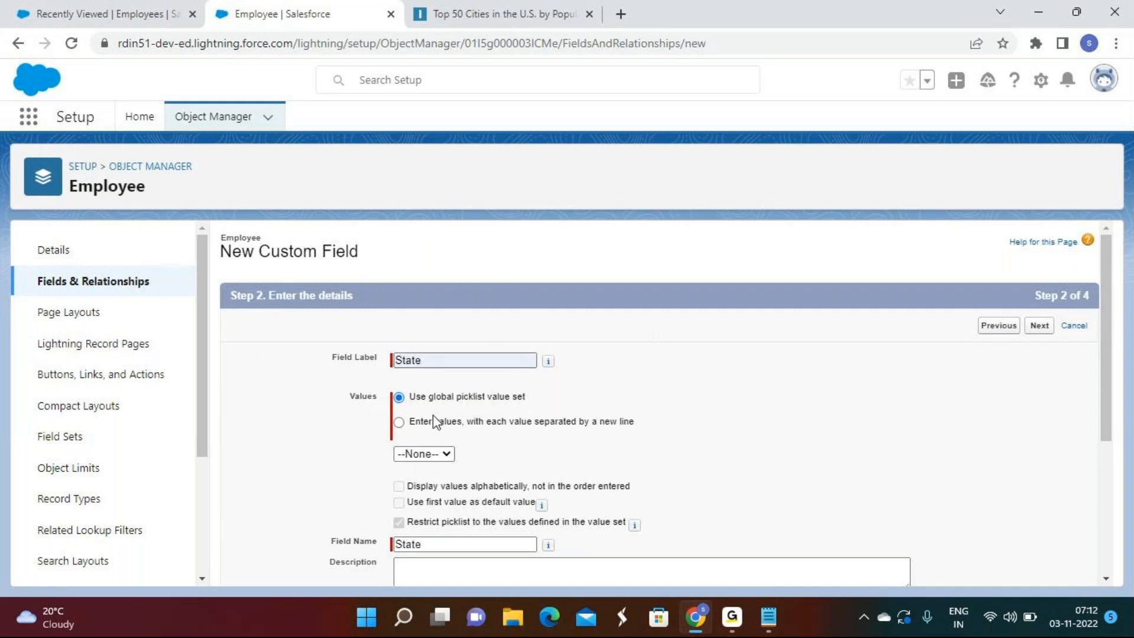
left_click(434, 422)
Step: Paste the four copied state names as the State field's values and set them to display alphabetically
left_click(442, 487)
right_click(443, 488)
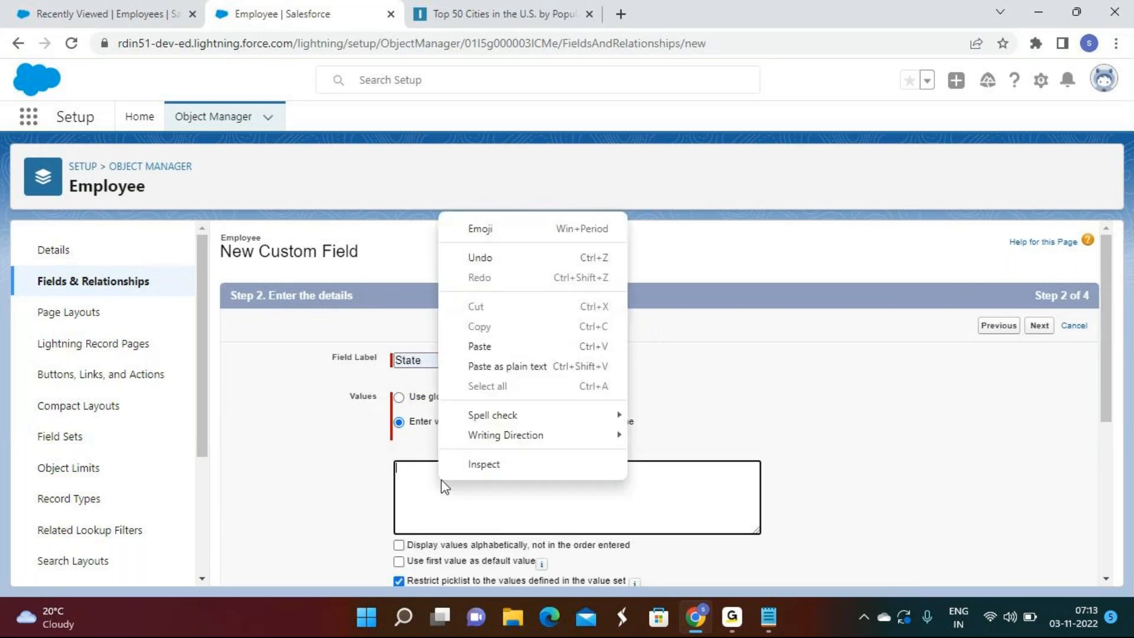
left_click(482, 345)
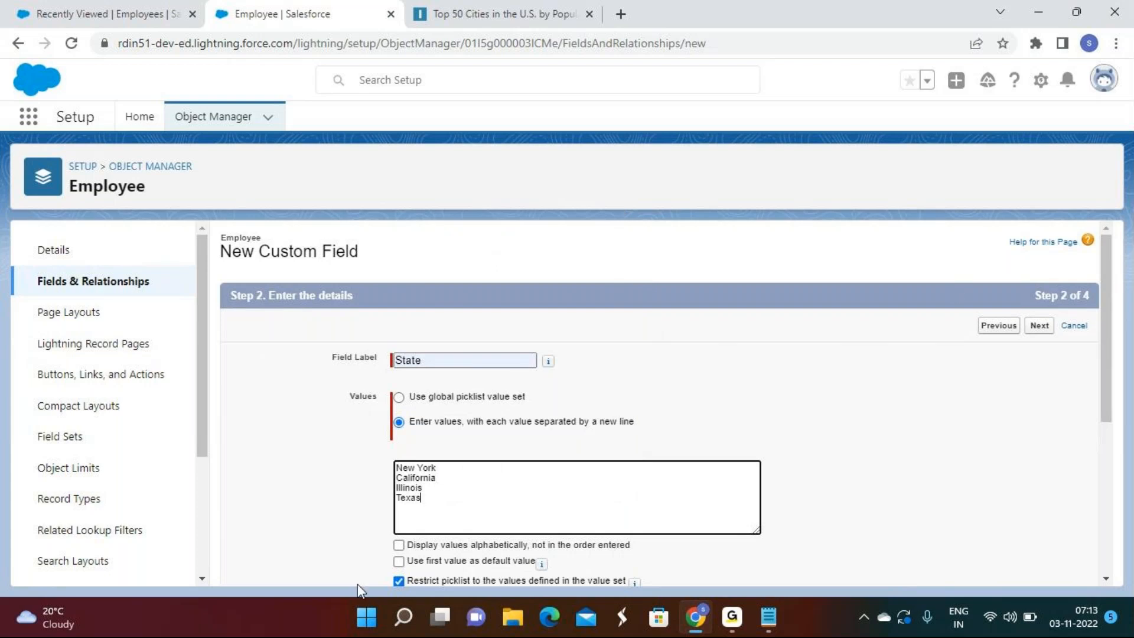
left_click(440, 553)
Step: Accept the default security and page layout settings for the State field and save it
left_click(1038, 327)
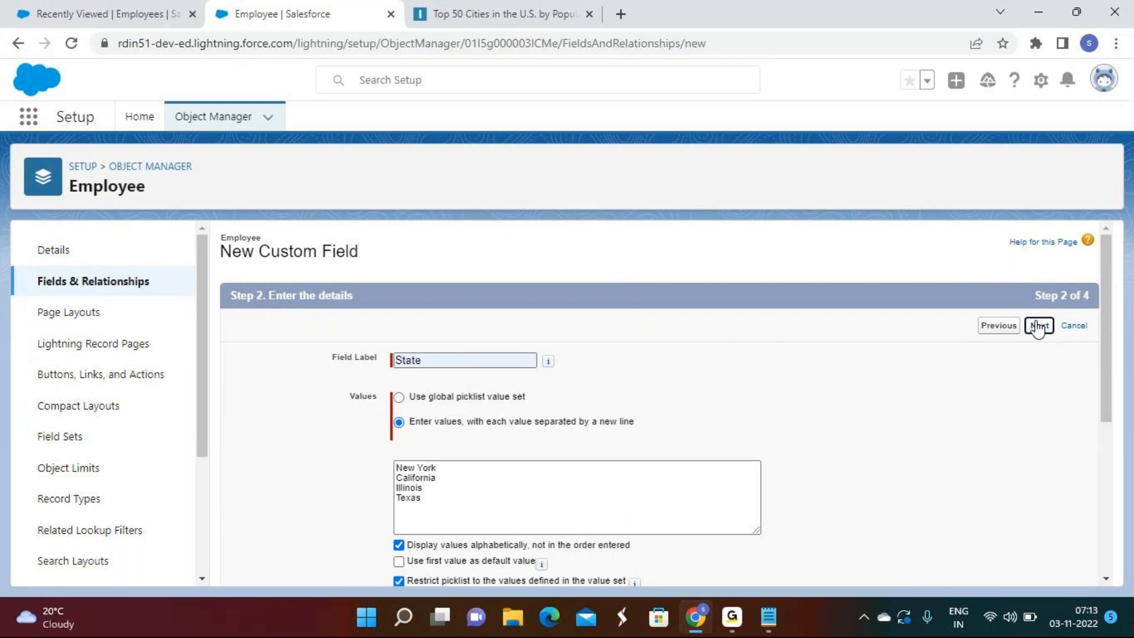
left_click(1043, 330)
left_click(1045, 330)
Step: Reload the Employees list and open a new employee form at its City and State fields
left_click(25, 7)
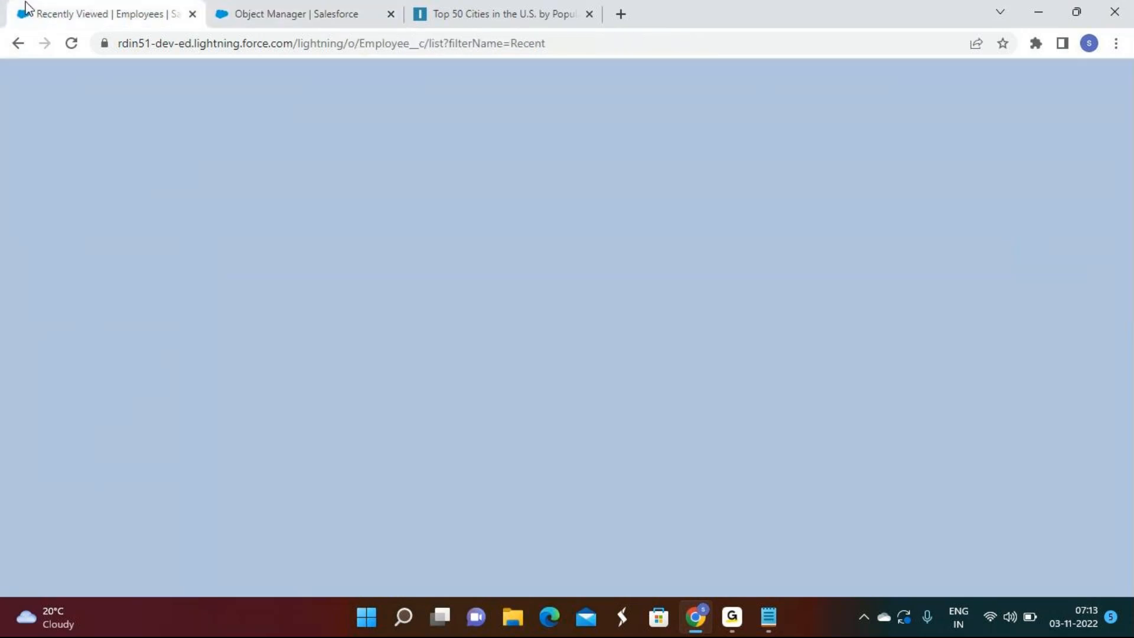
left_click(71, 43)
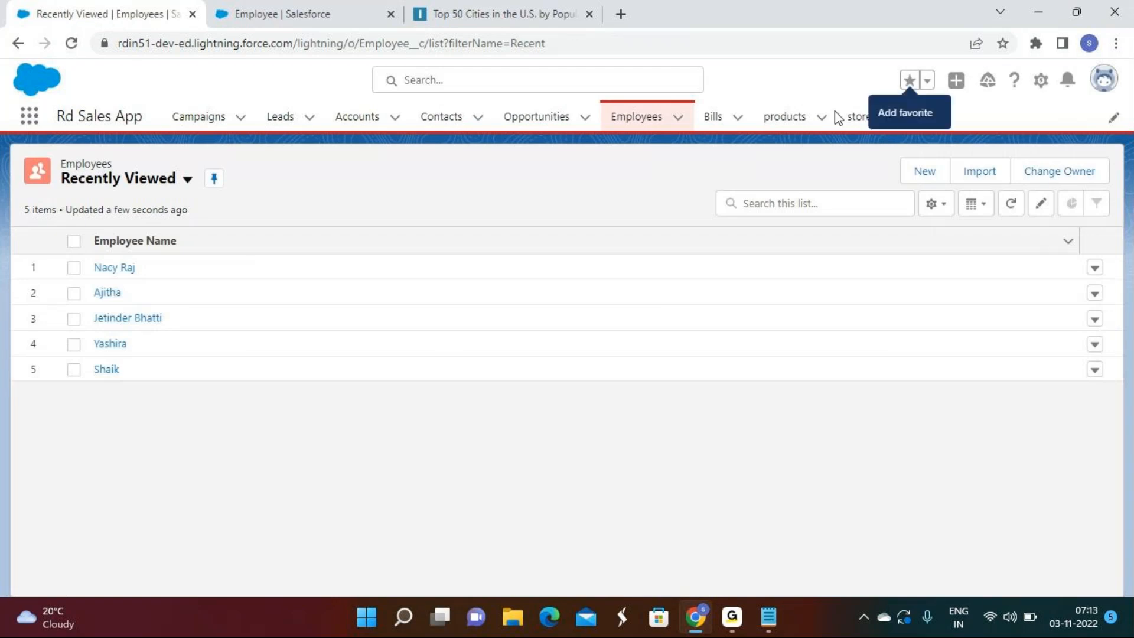
left_click(925, 172)
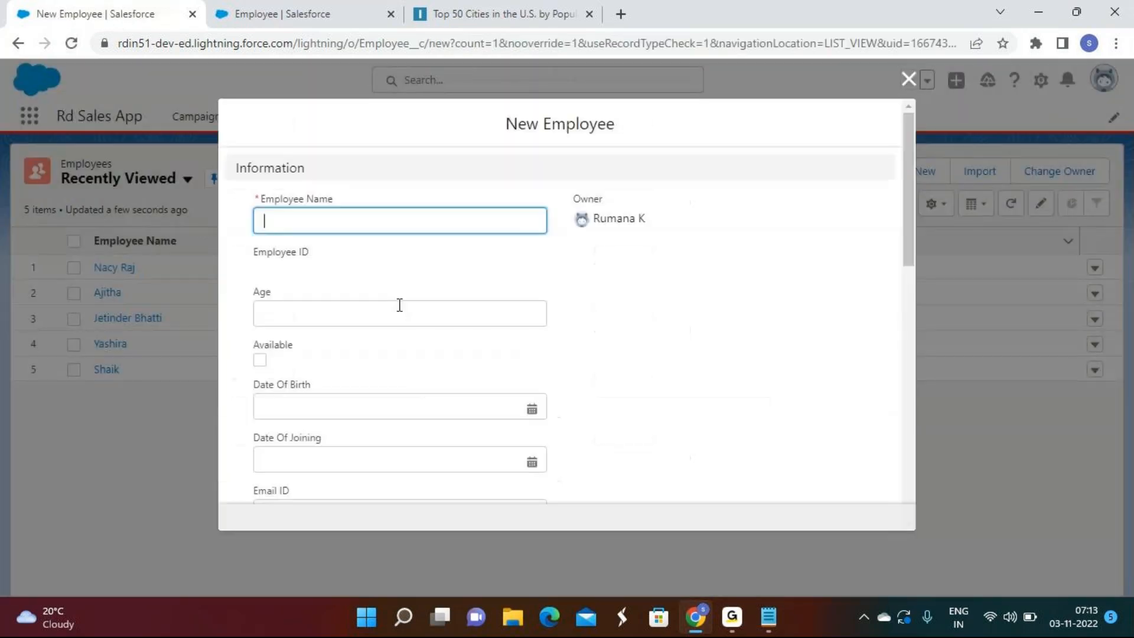
scroll(399, 305, "down", 10)
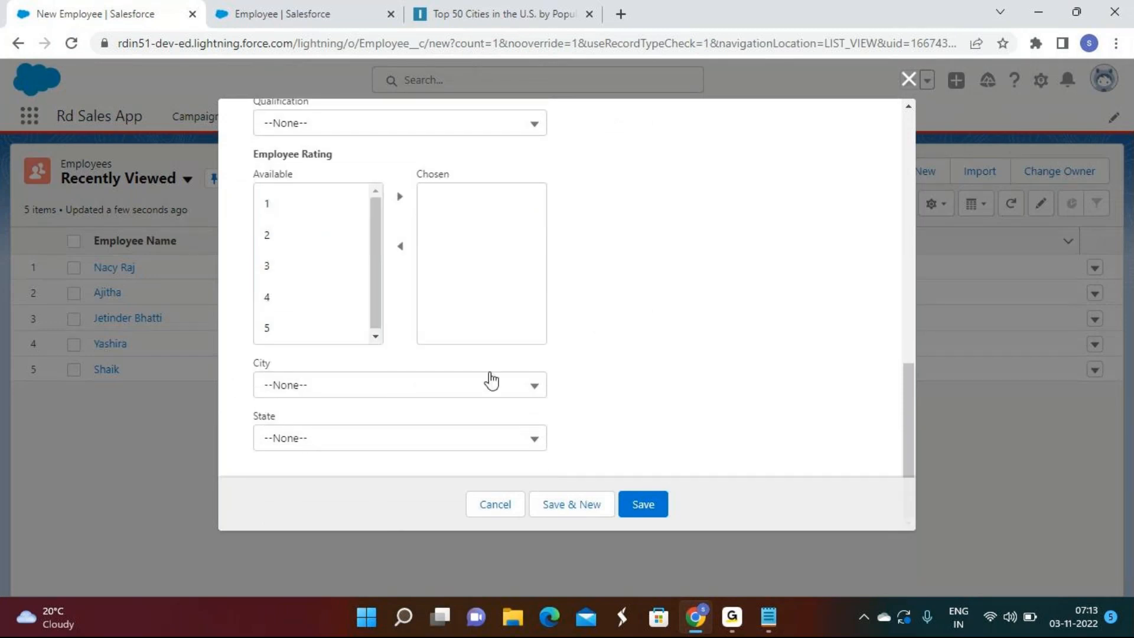
Step: Try the new picklists by choosing Chicago as City and California as State in the new employee form
left_click(452, 390)
left_click(299, 453)
left_click(305, 438)
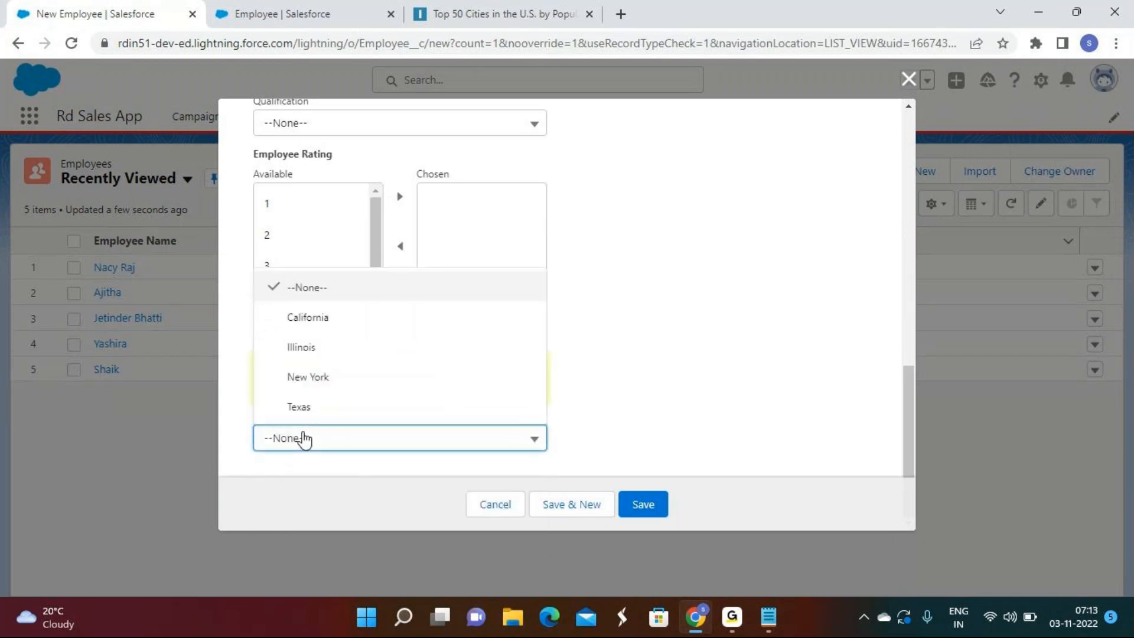
left_click(310, 319)
left_click(733, 620)
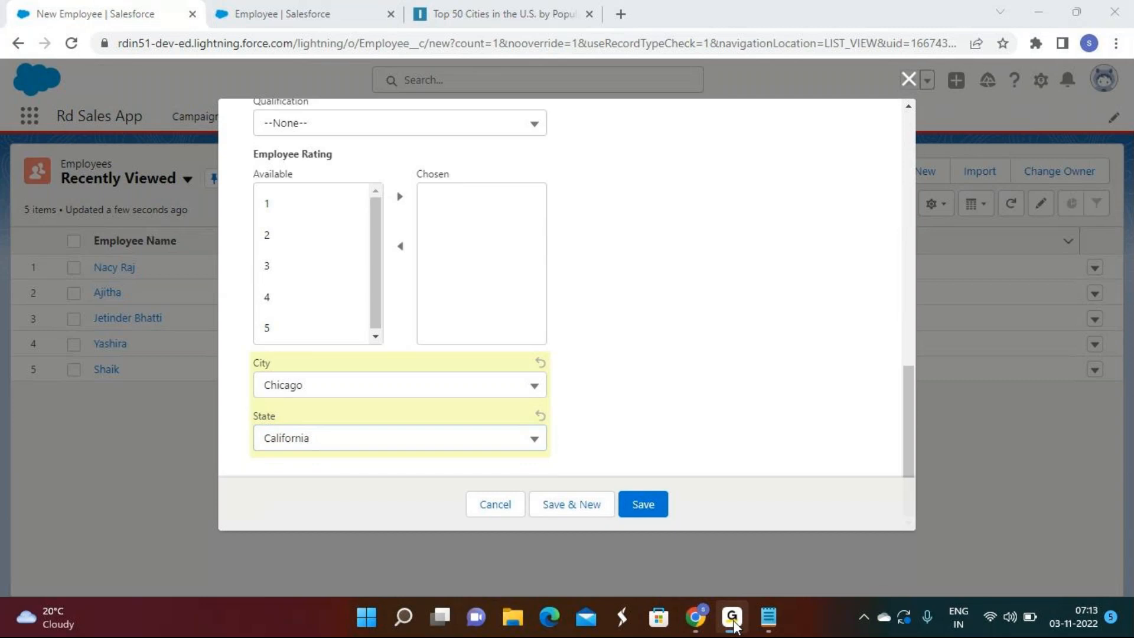
left_click(733, 621)
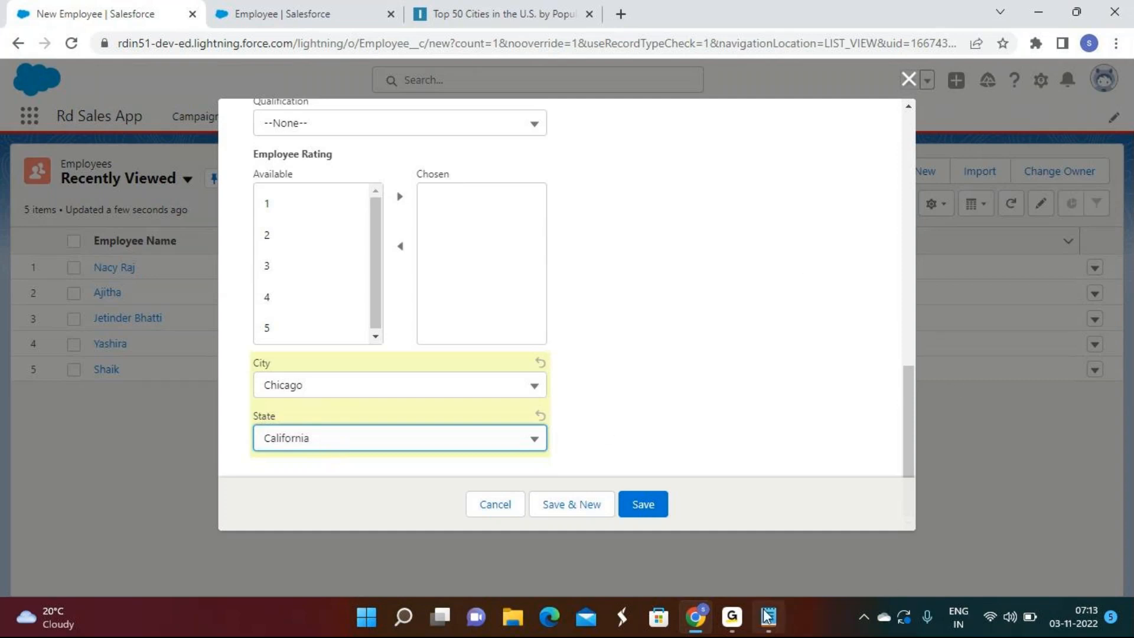
left_click(735, 625)
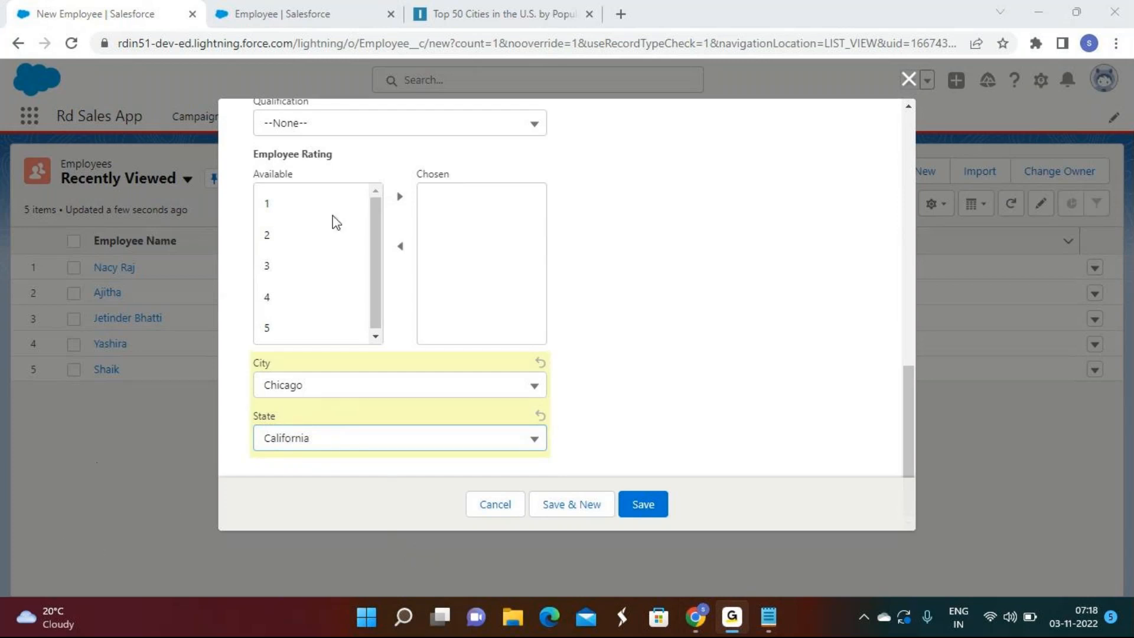
left_click(969, 40)
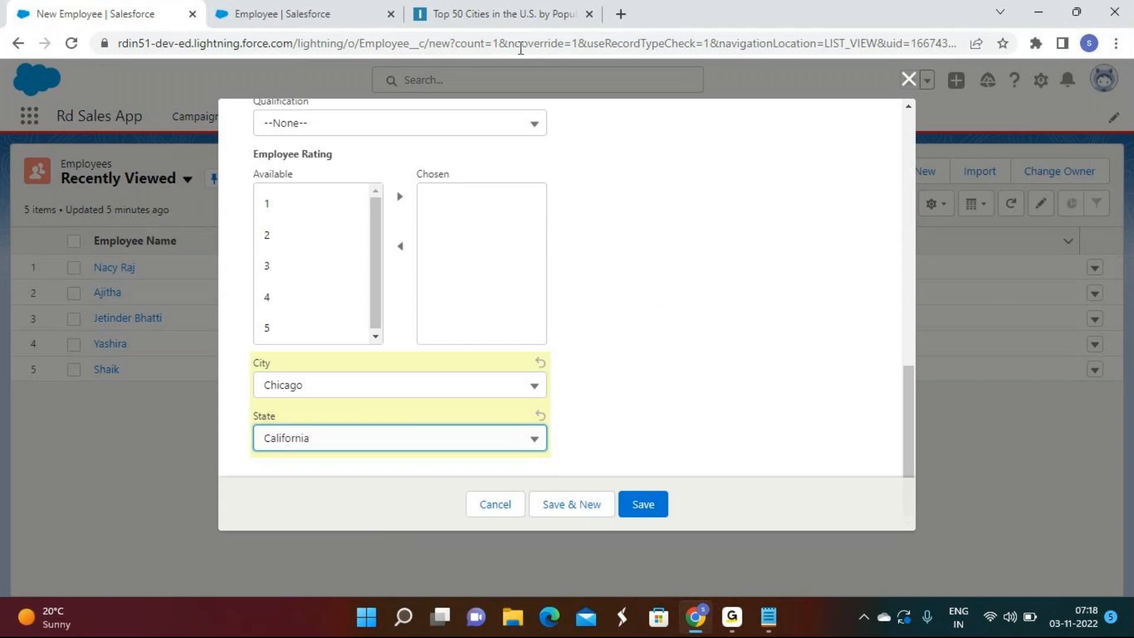
Step: Discard the new employee form after reviewing its City options, and return to the Employee object's Fields & Relationships in Setup
left_click(311, 385)
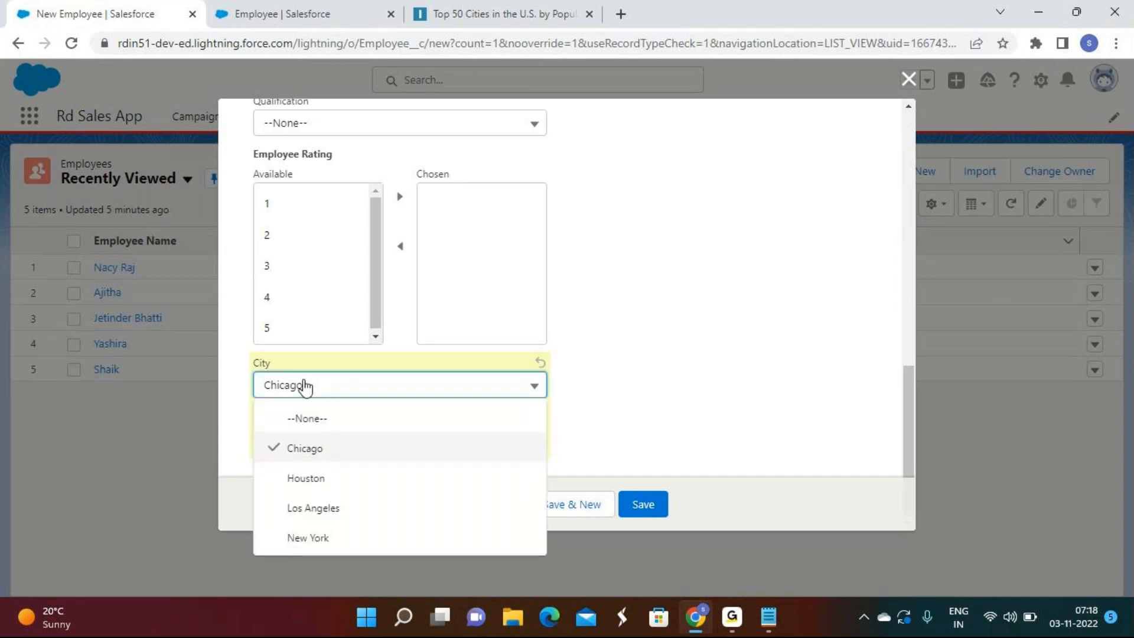
left_click(714, 325)
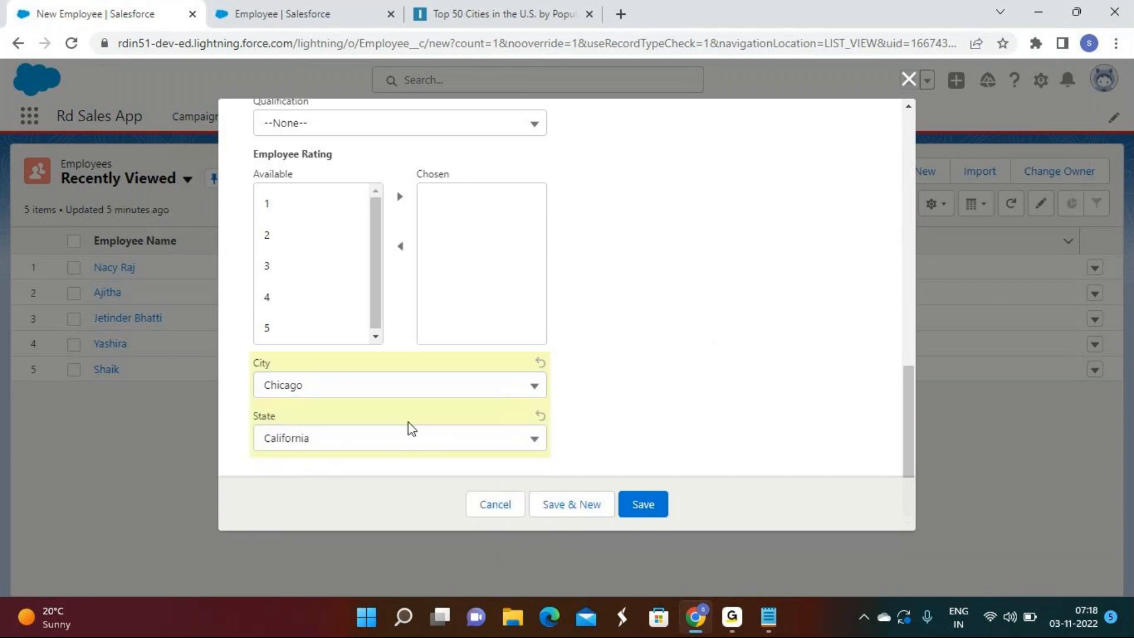
left_click(908, 78)
left_click(277, 18)
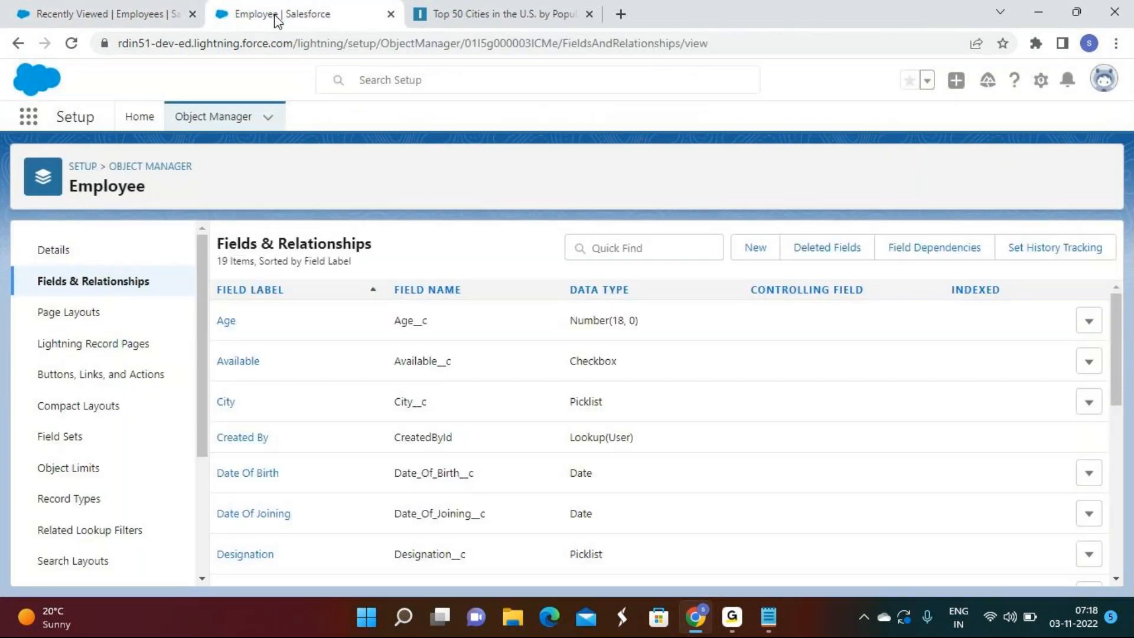
Step: Open the list of field dependencies for the Employee object
left_click(925, 254)
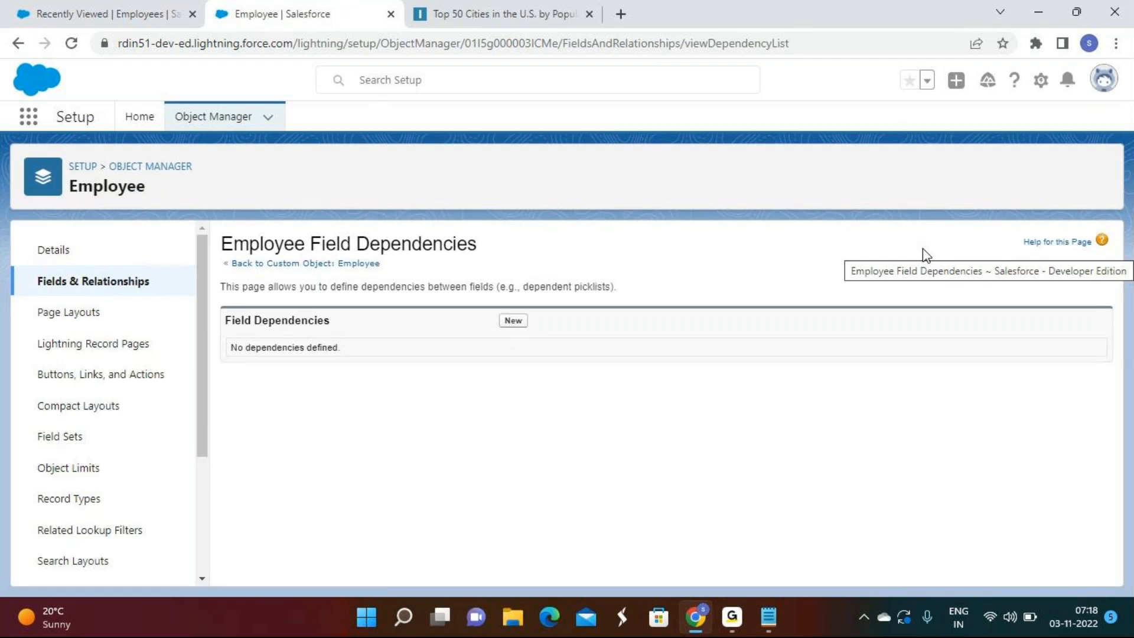
left_click(745, 629)
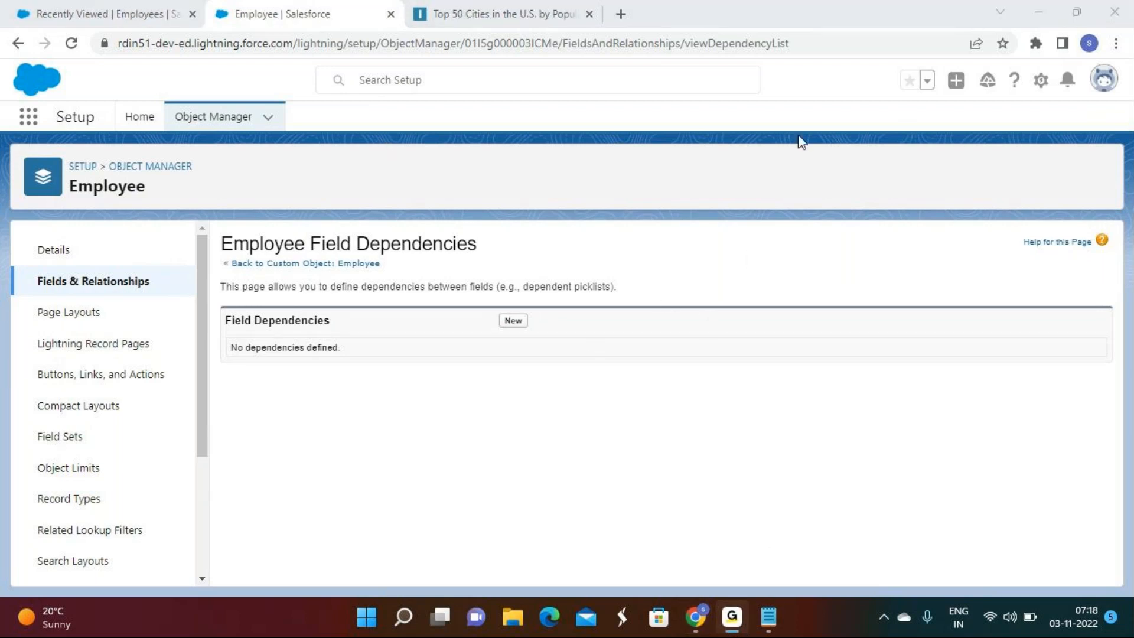
left_click(1040, 16)
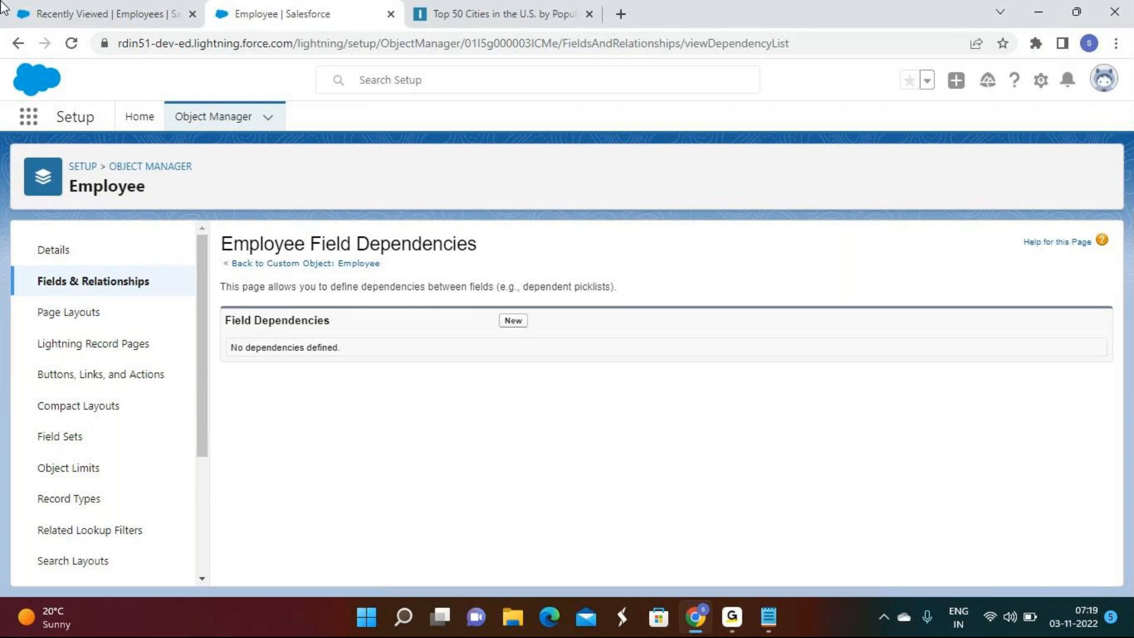
Step: Open a new employee form from the Employees list and review its City and State fields
left_click(109, 12)
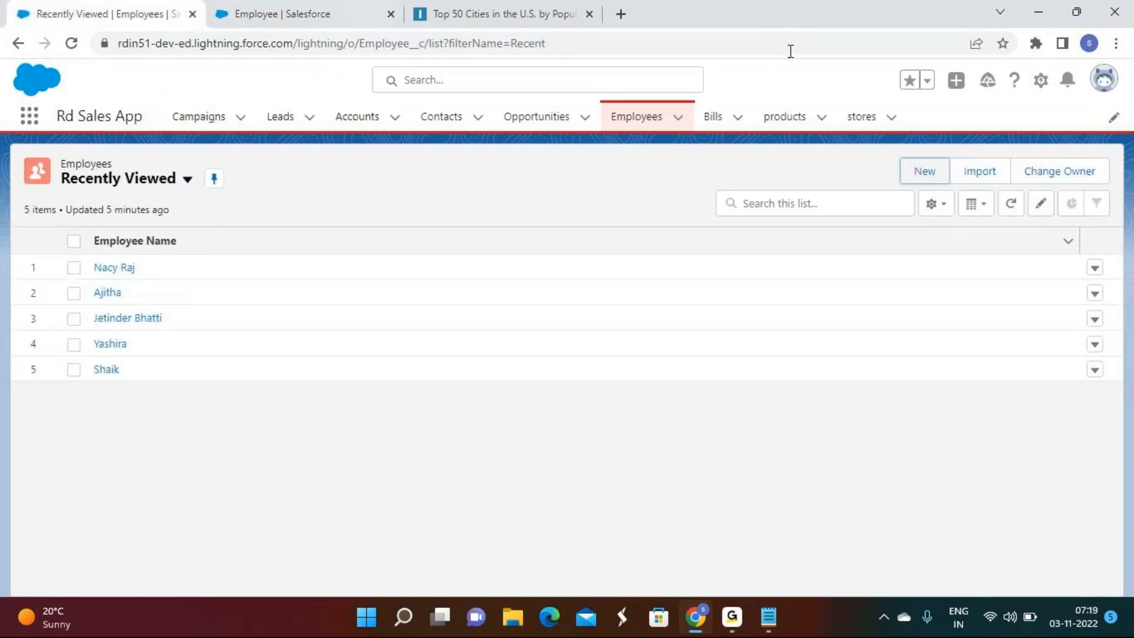
left_click(939, 176)
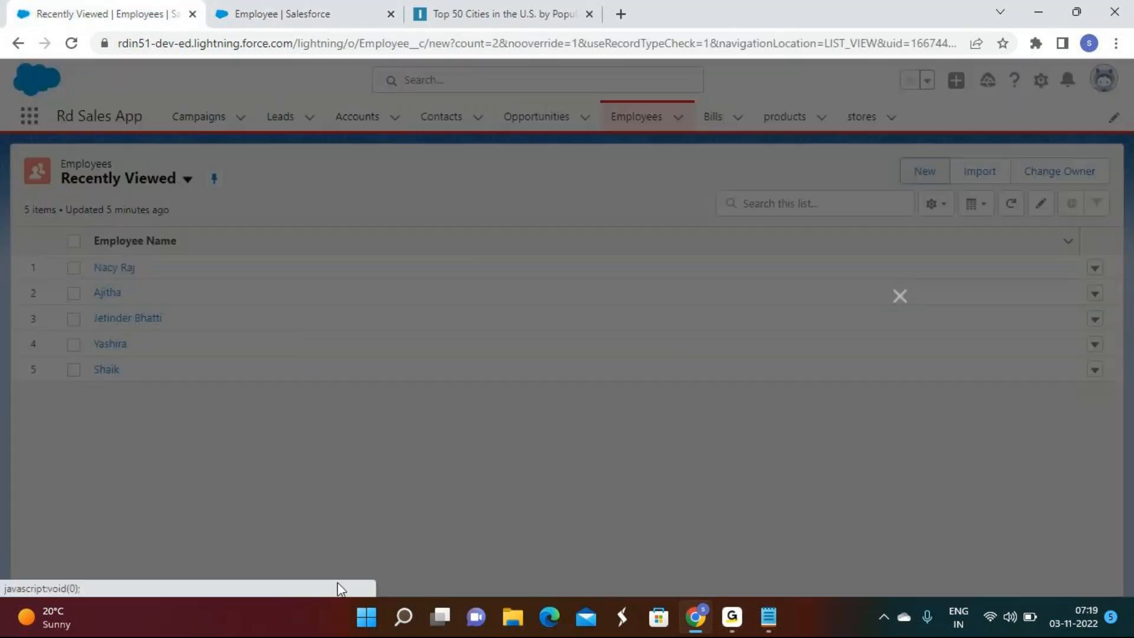
scroll(518, 456, "down", 3)
scroll(518, 456, "down", 7)
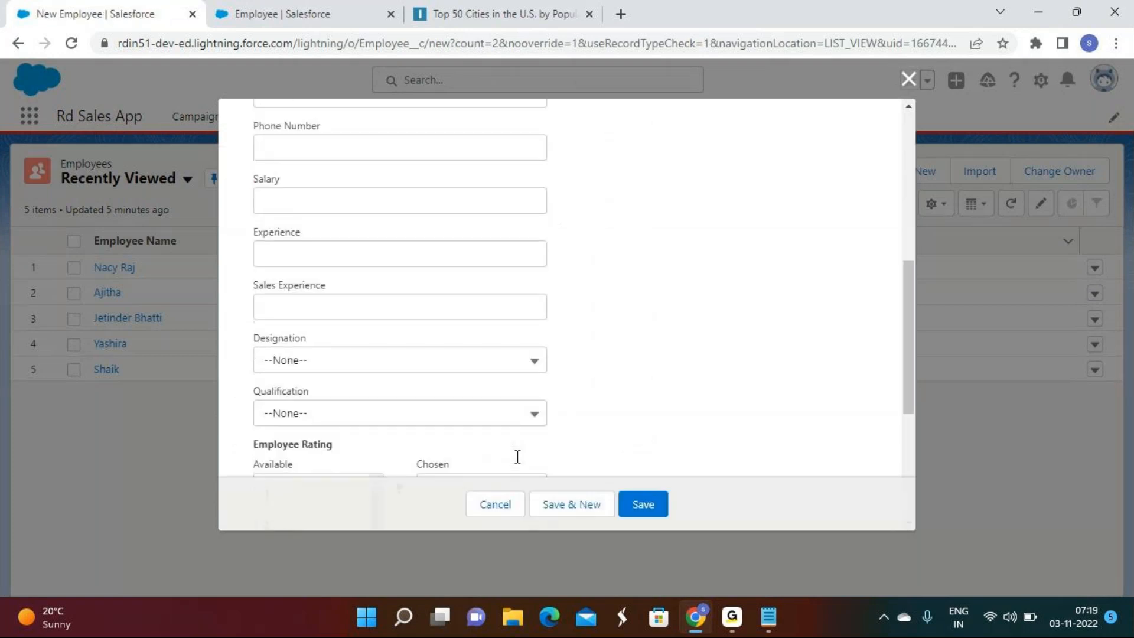
scroll(302, 457, "down", 1)
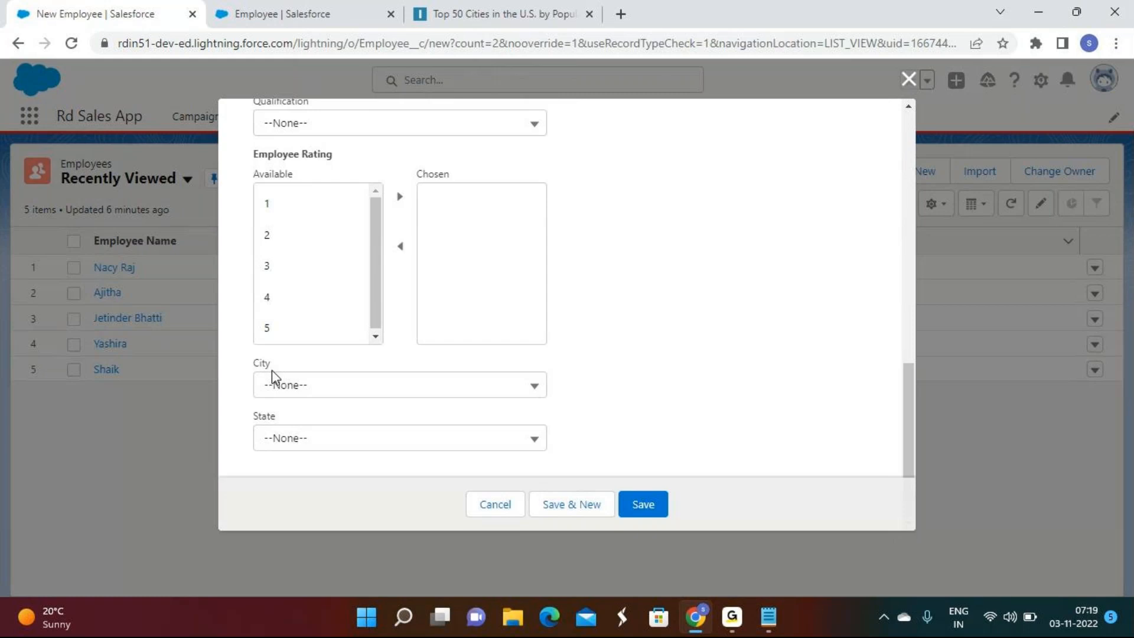
Step: Create a new field dependency on the Employee object with City as controlling field and State as dependent field
left_click(254, 13)
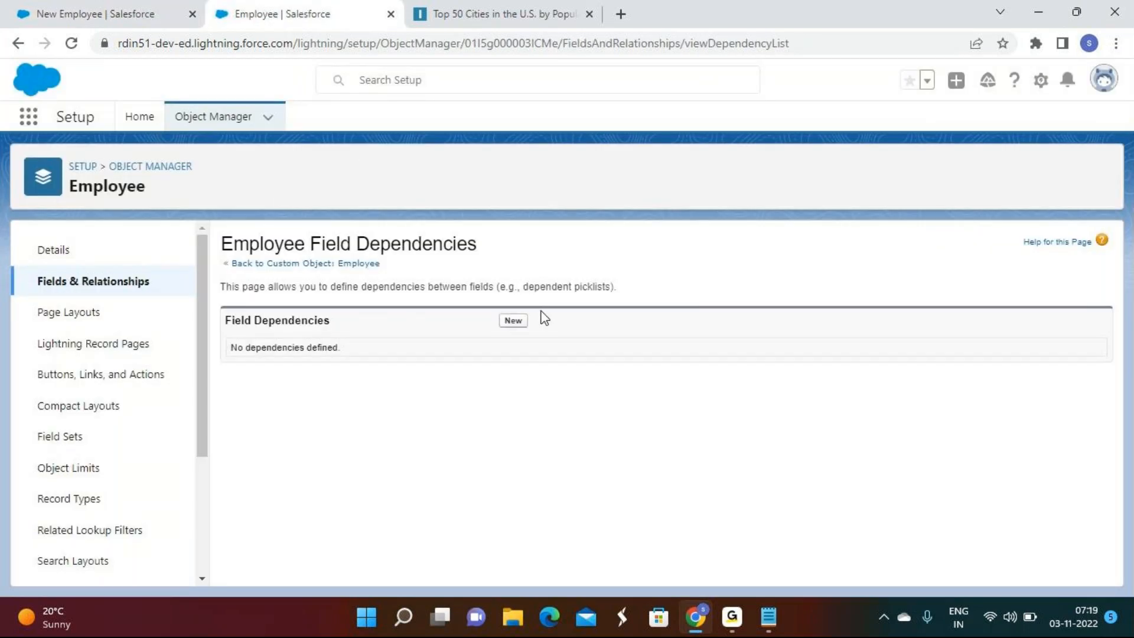
left_click(509, 322)
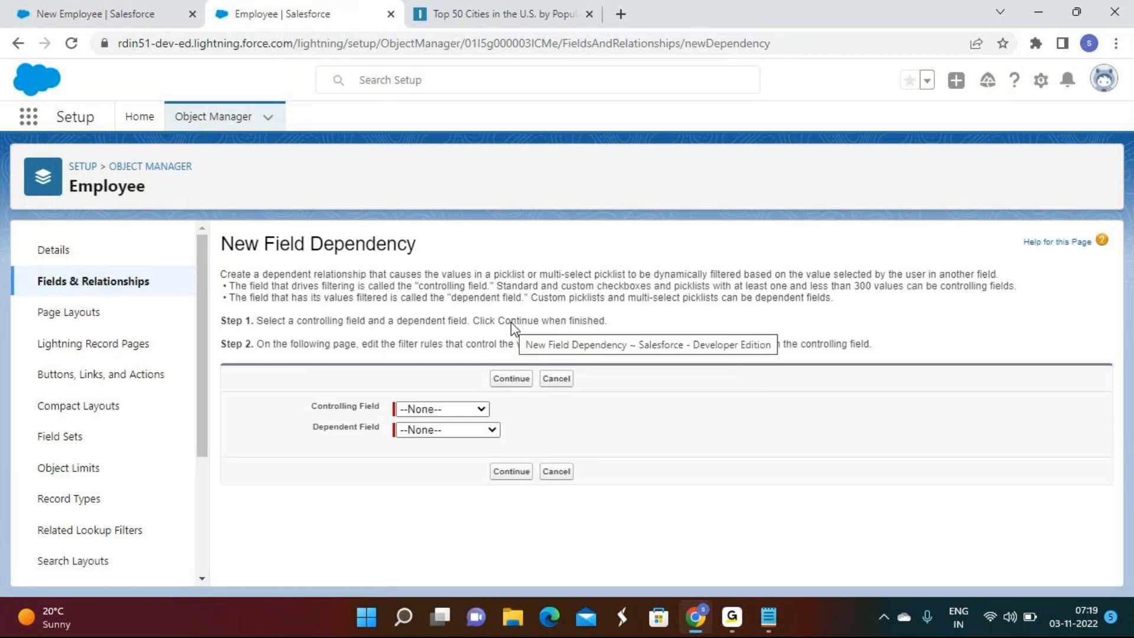
left_click(438, 412)
left_click(427, 477)
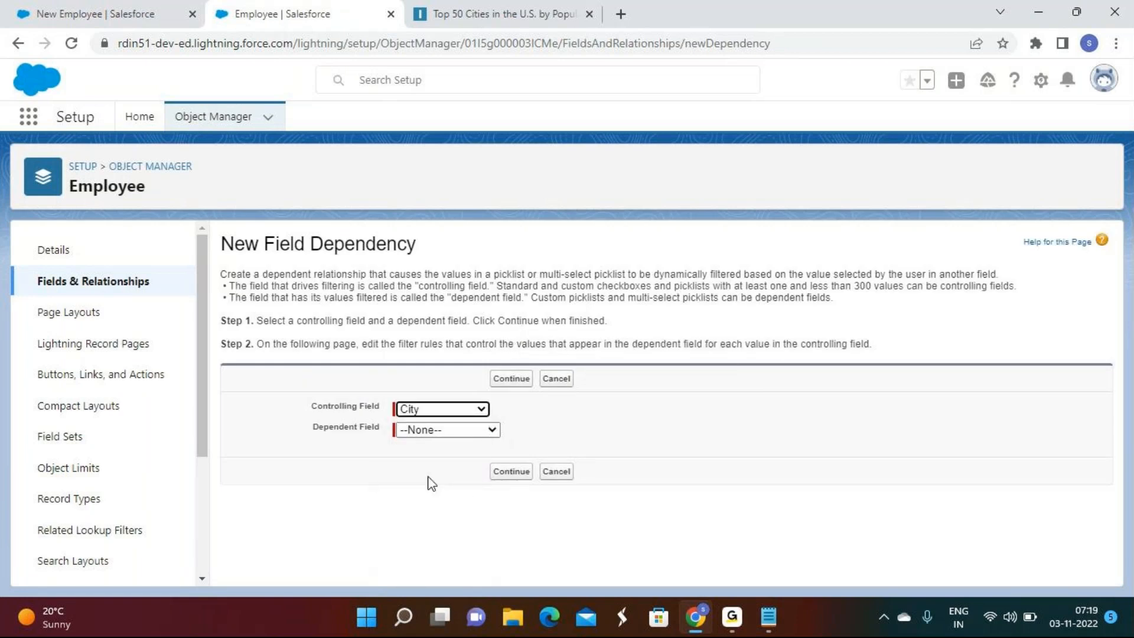
left_click(440, 430)
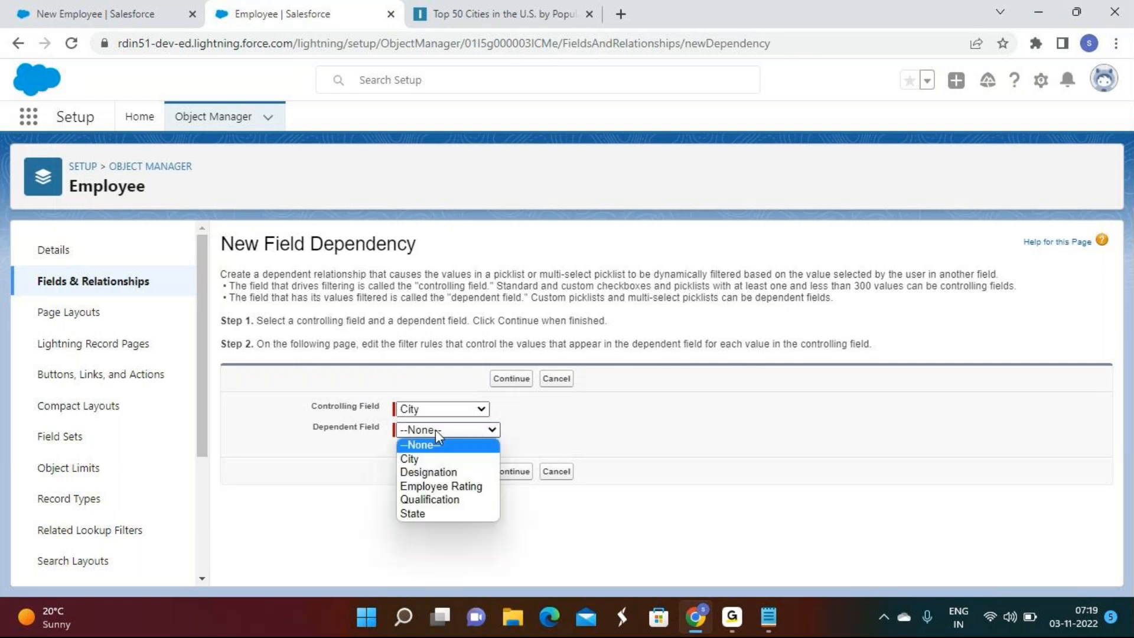
left_click(419, 513)
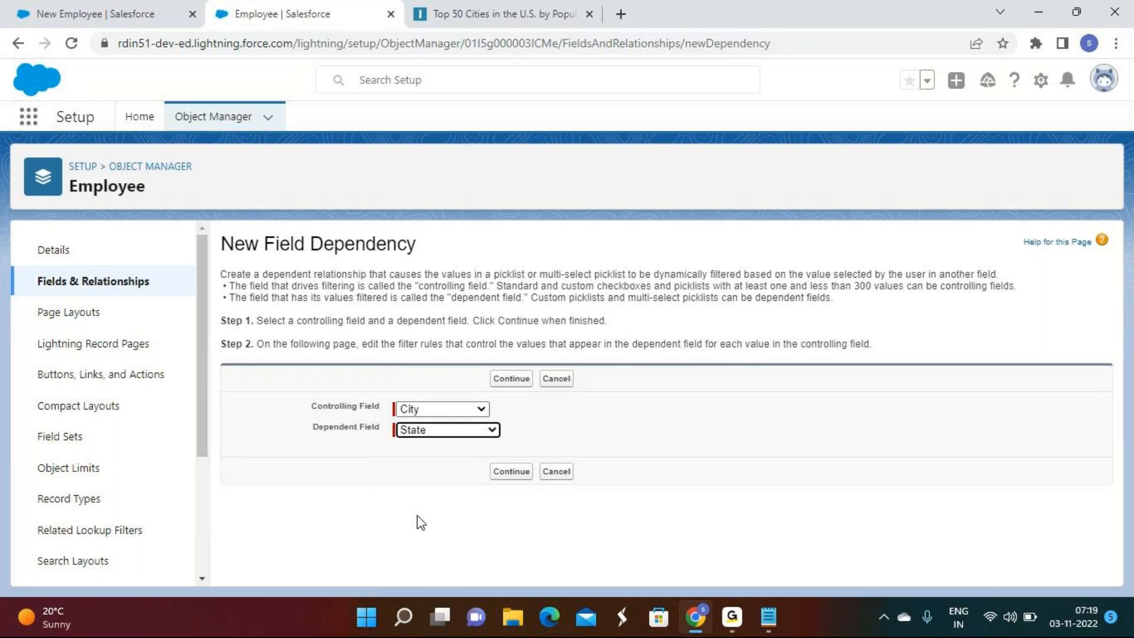
left_click(508, 377)
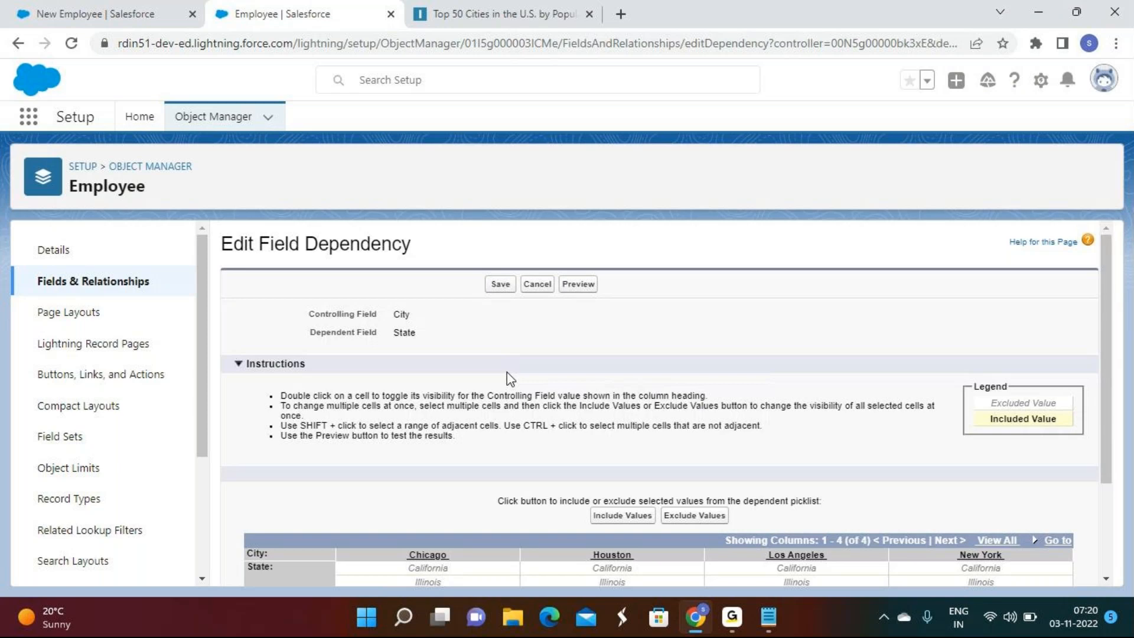
Step: Include Illinois for Chicago, Texas for Houston, California for Los Angeles and New York for New York, checking the names in Notepad
scroll(508, 375, "down", 3)
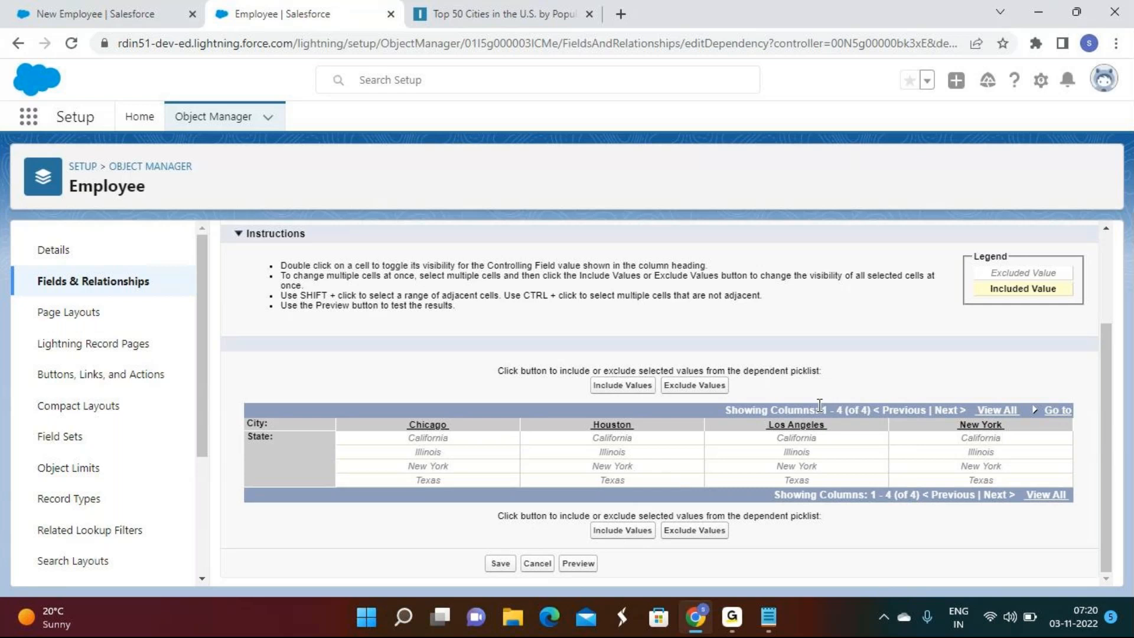
left_click(997, 410)
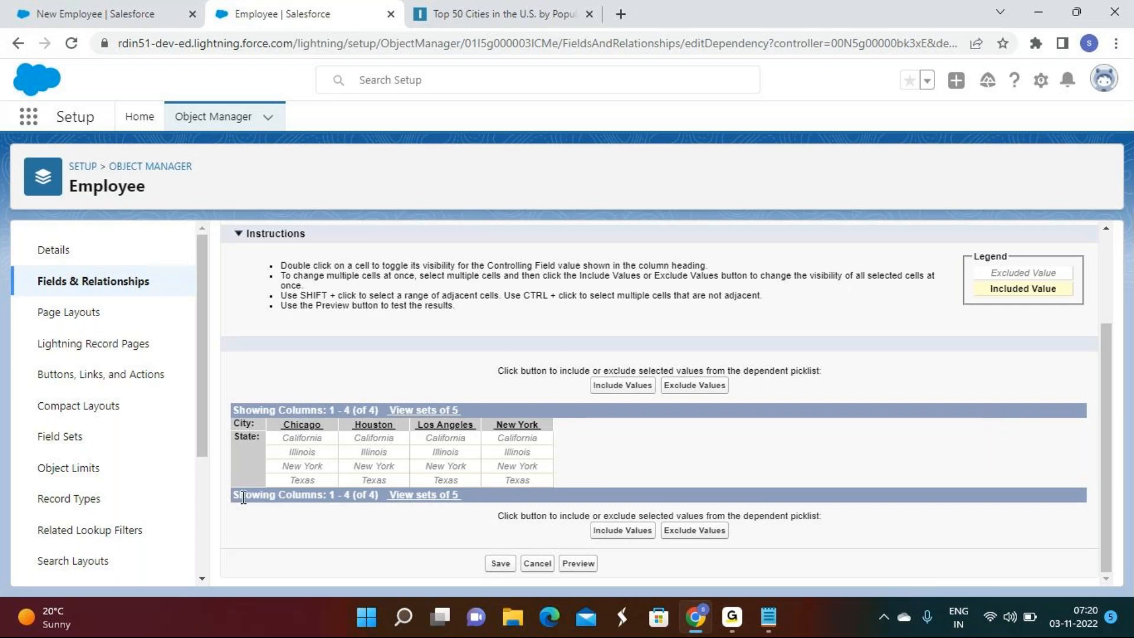
left_click(769, 618)
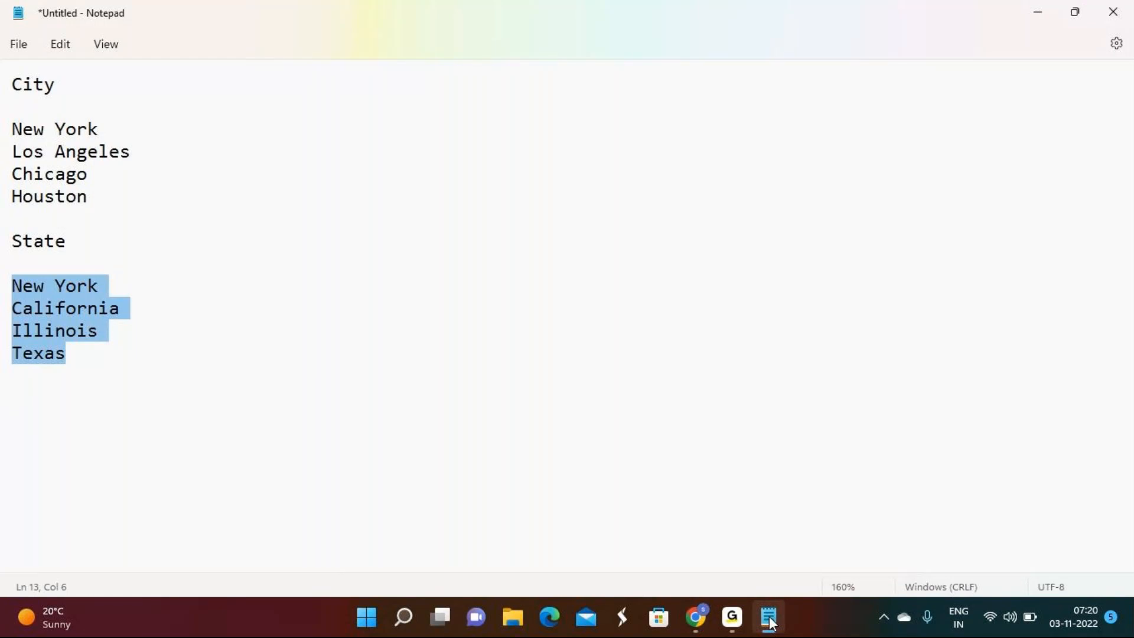
left_click(769, 618)
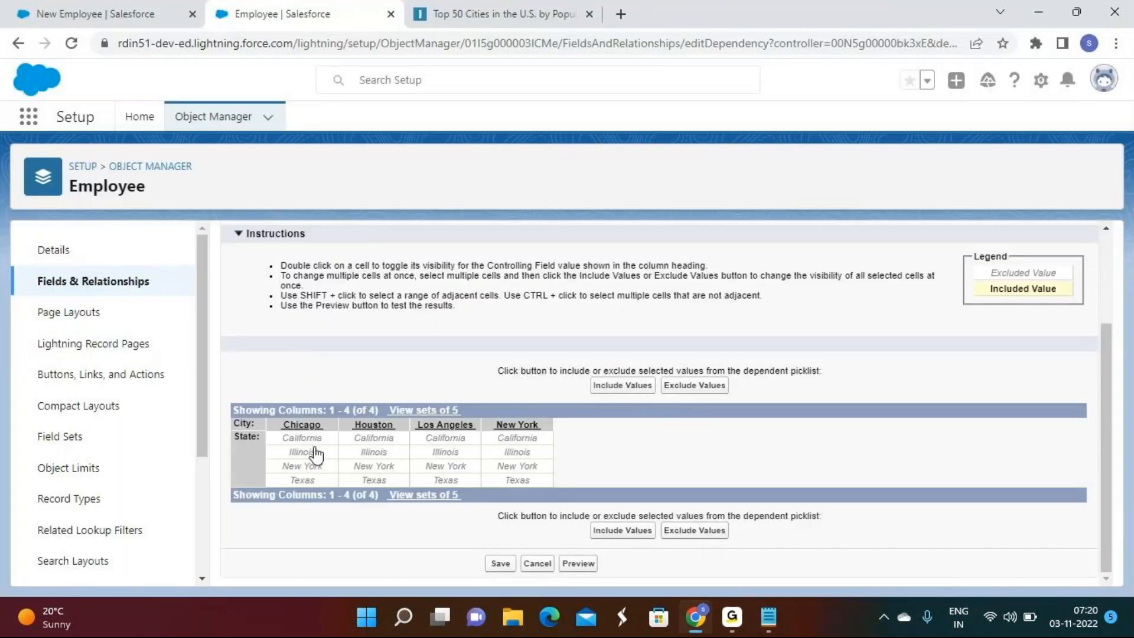
left_click(300, 456)
left_click(375, 481, "ctrl")
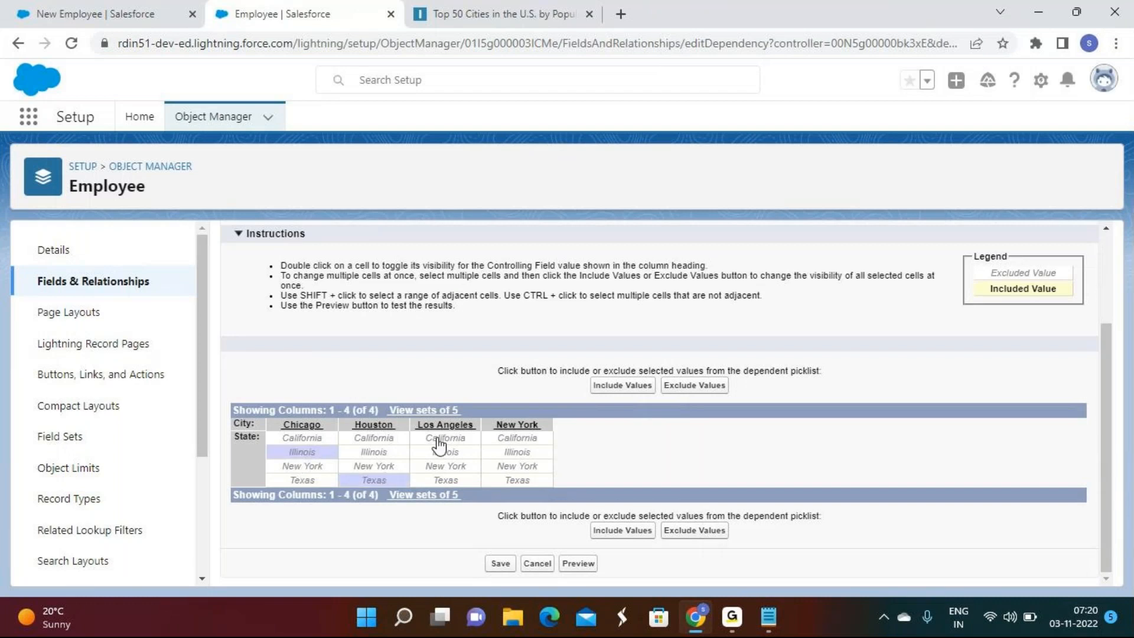
left_click(446, 440, "ctrl")
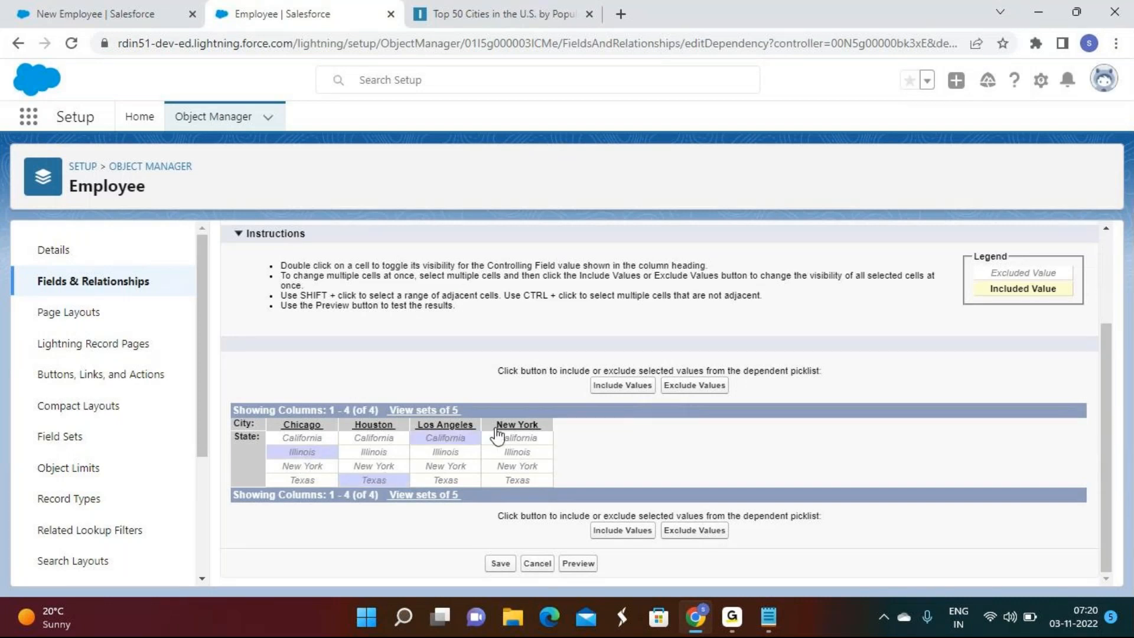
left_click(518, 468, "ctrl")
left_click(629, 531)
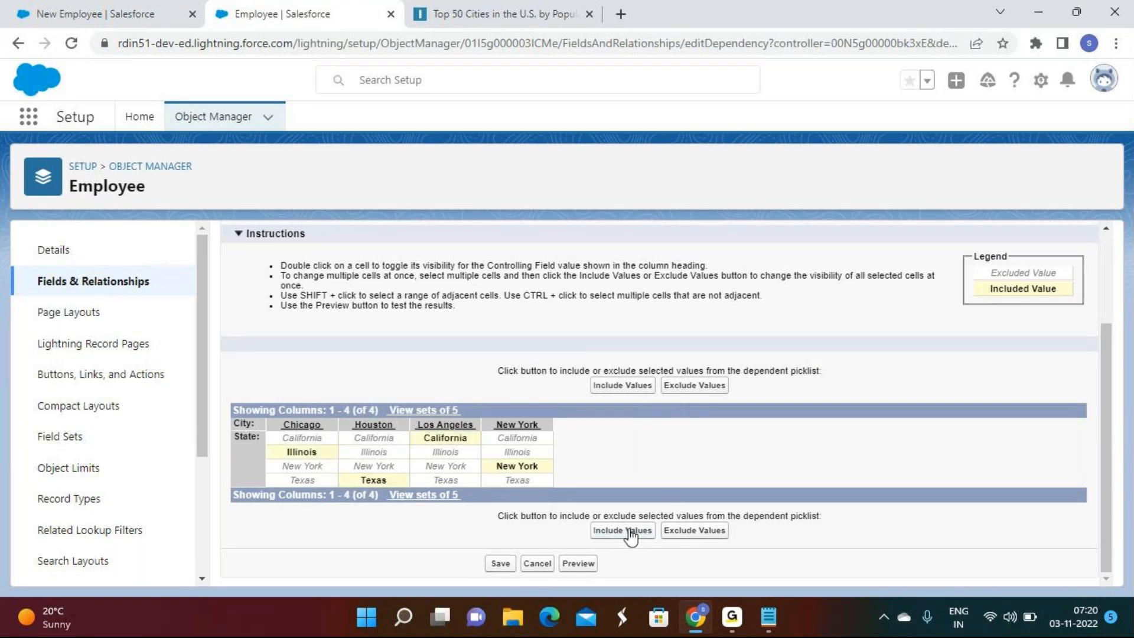
Step: Try including Illinois and California as additional states for the New York city, and exclude both again
left_click(508, 453)
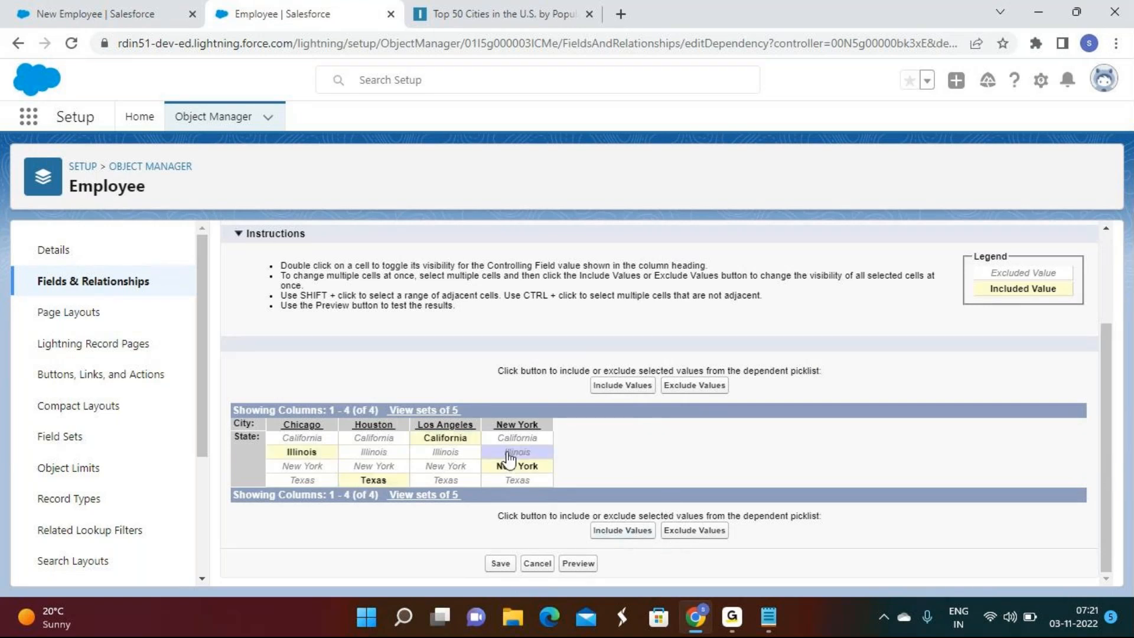
left_click(622, 532)
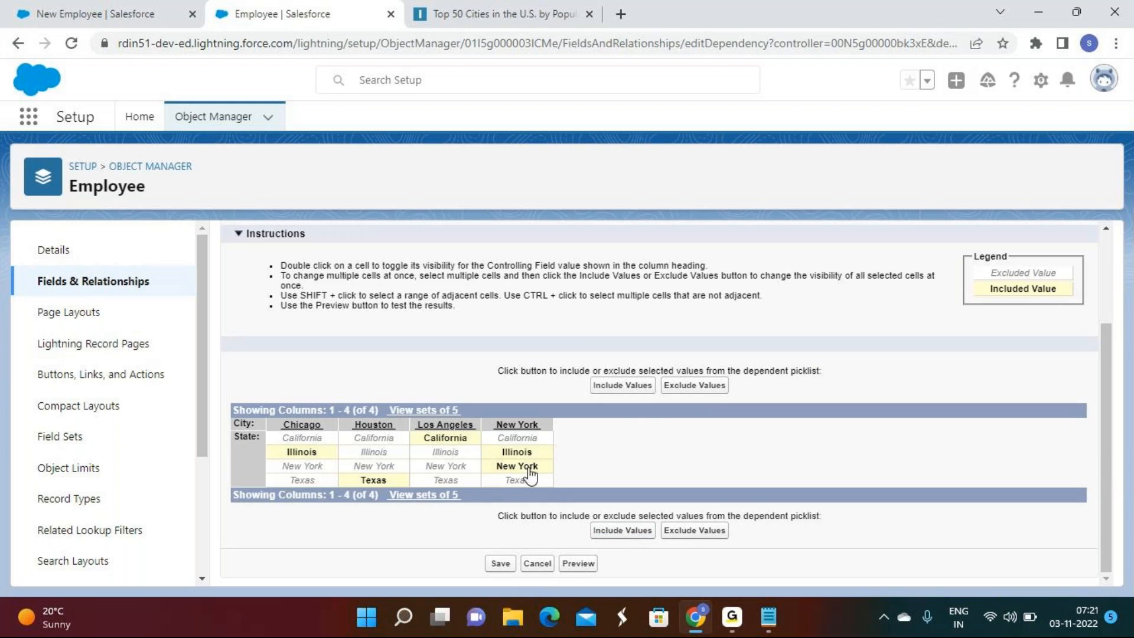
left_click(518, 437)
left_click(623, 530)
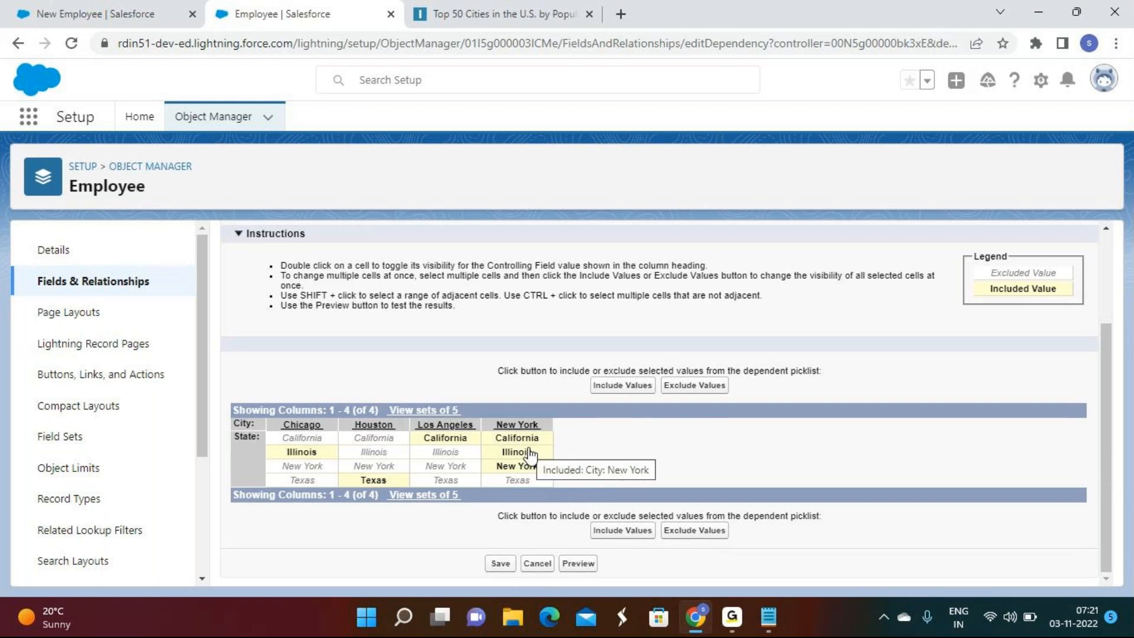
left_click(535, 439)
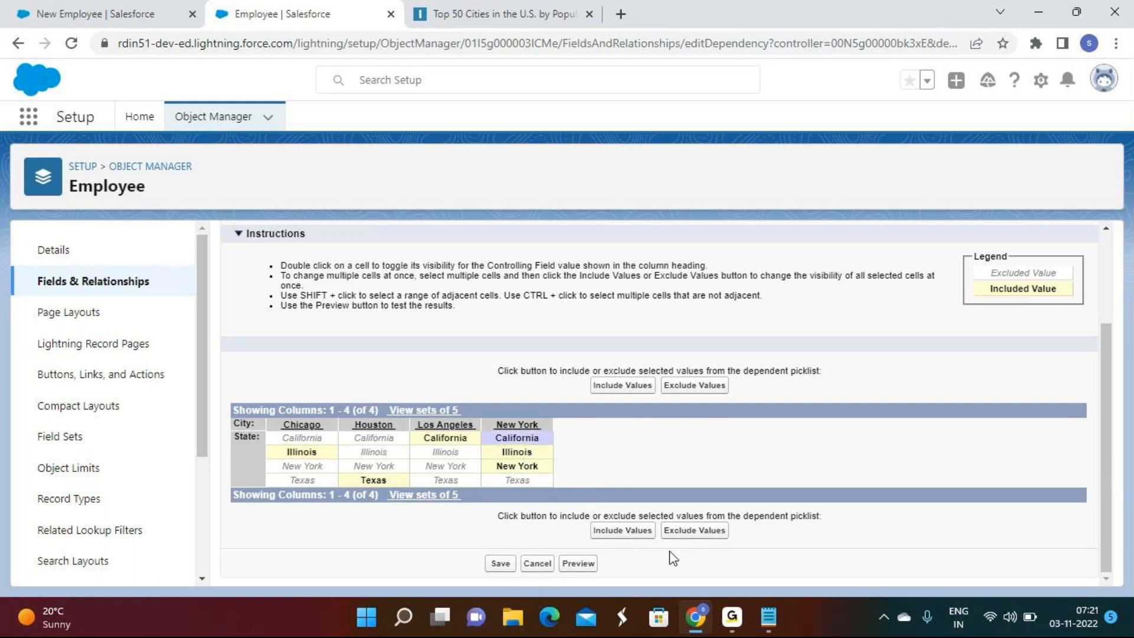
left_click(695, 531)
left_click(535, 452)
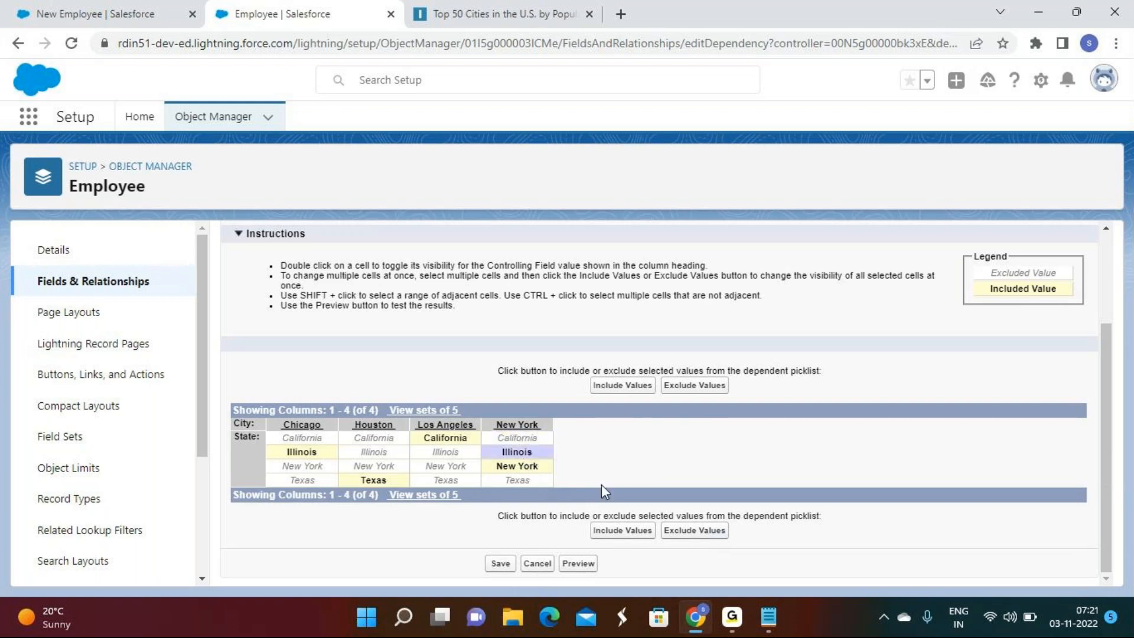
left_click(680, 538)
Step: Save the City and State field dependency and close the Top 50 Cities web page
left_click(502, 563)
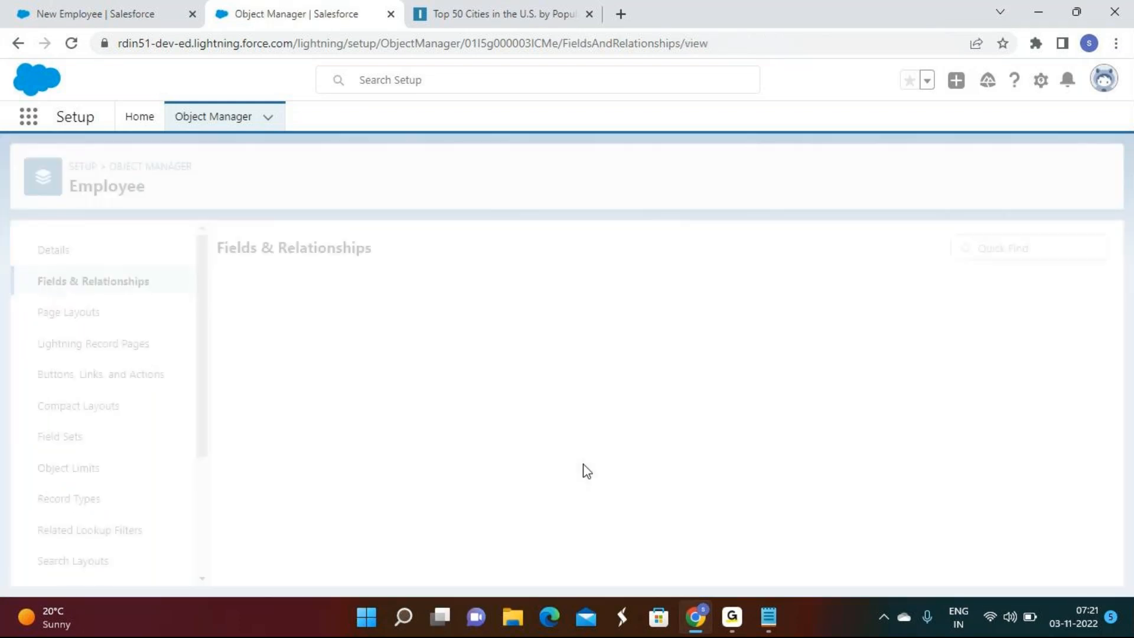
left_click(589, 14)
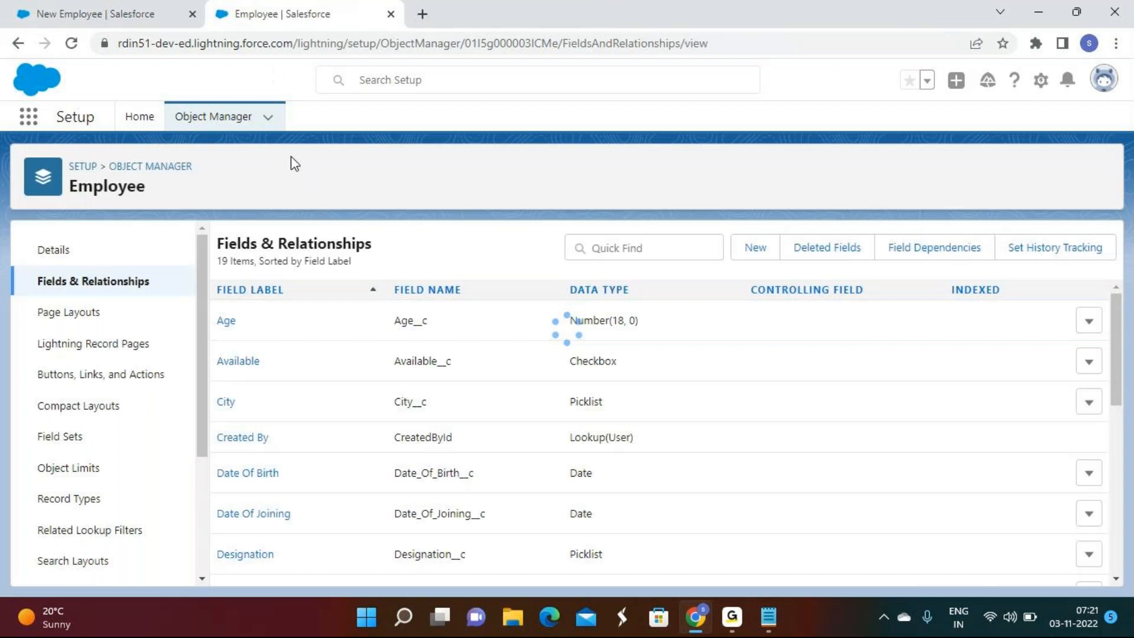
Step: Discard the open employee form, reload the Employees list and examine the City and State fields in a fresh form
left_click(84, 24)
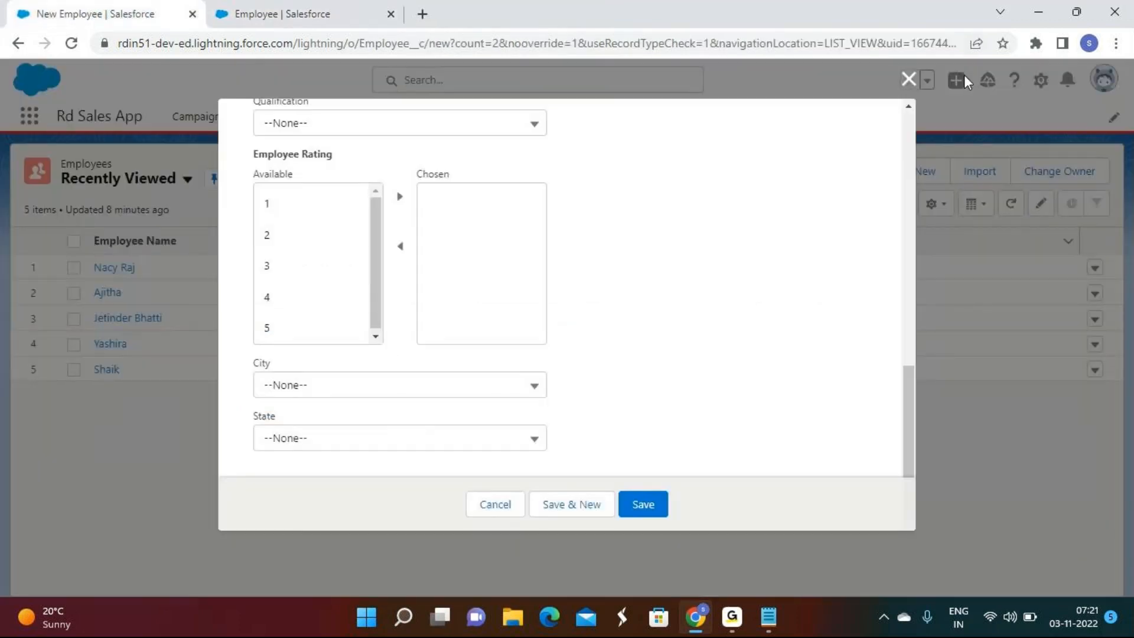
left_click(910, 80)
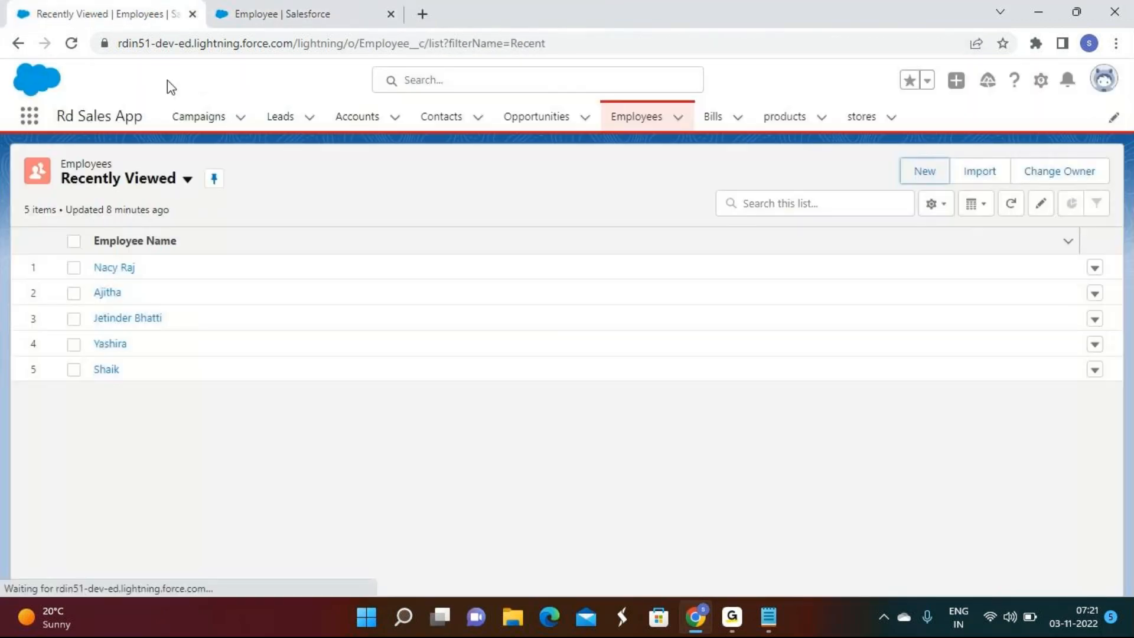
left_click(71, 43)
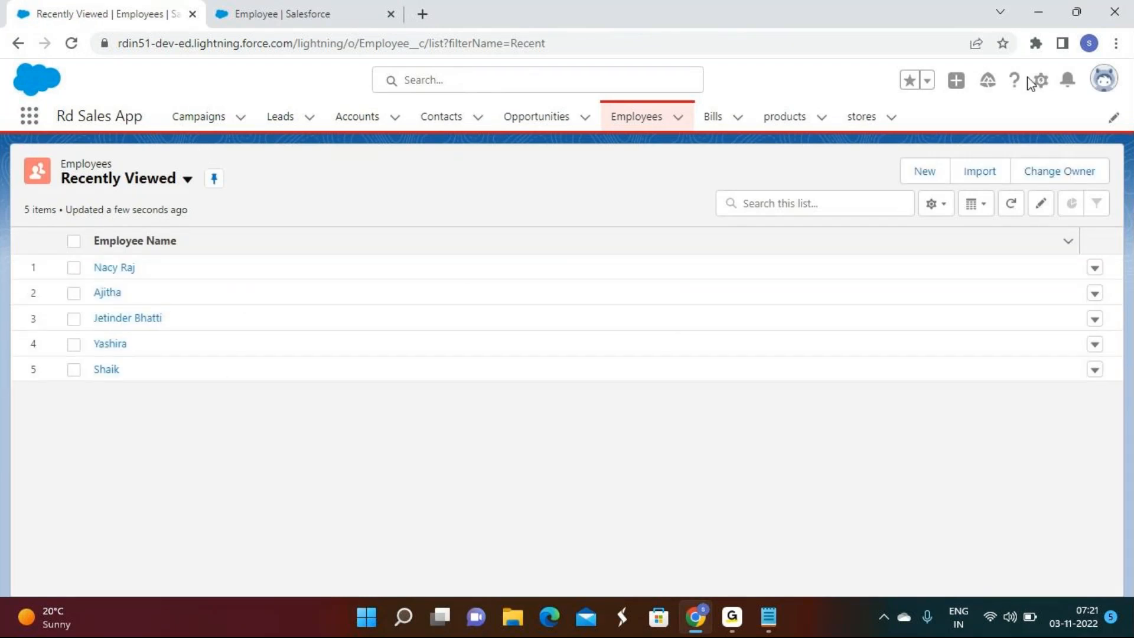
left_click(916, 173)
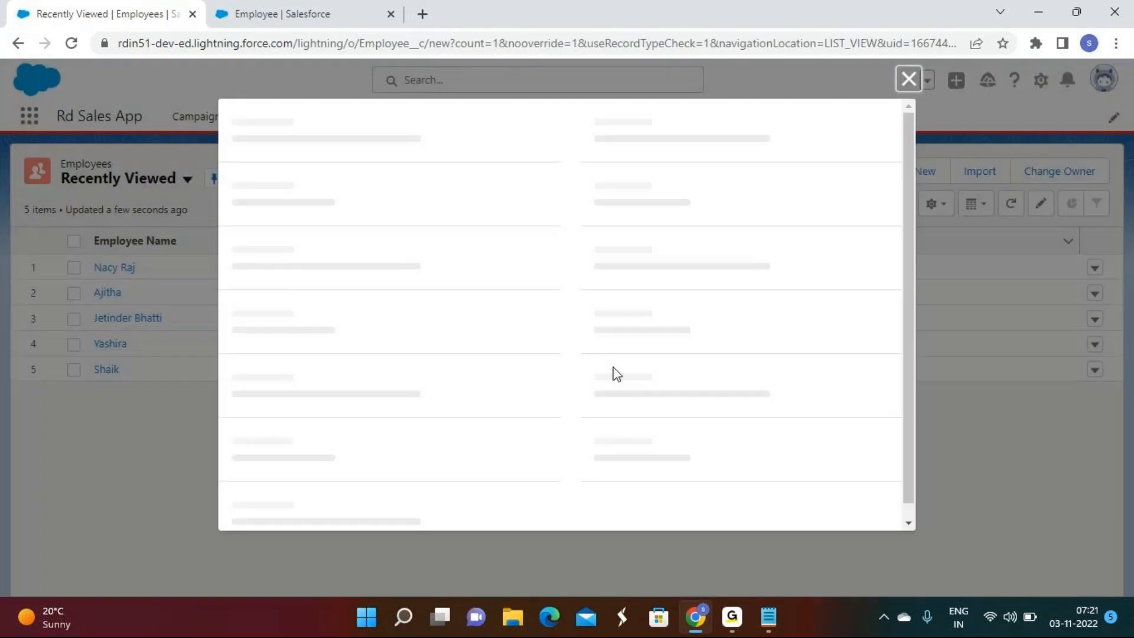
scroll(613, 372, "down", 10)
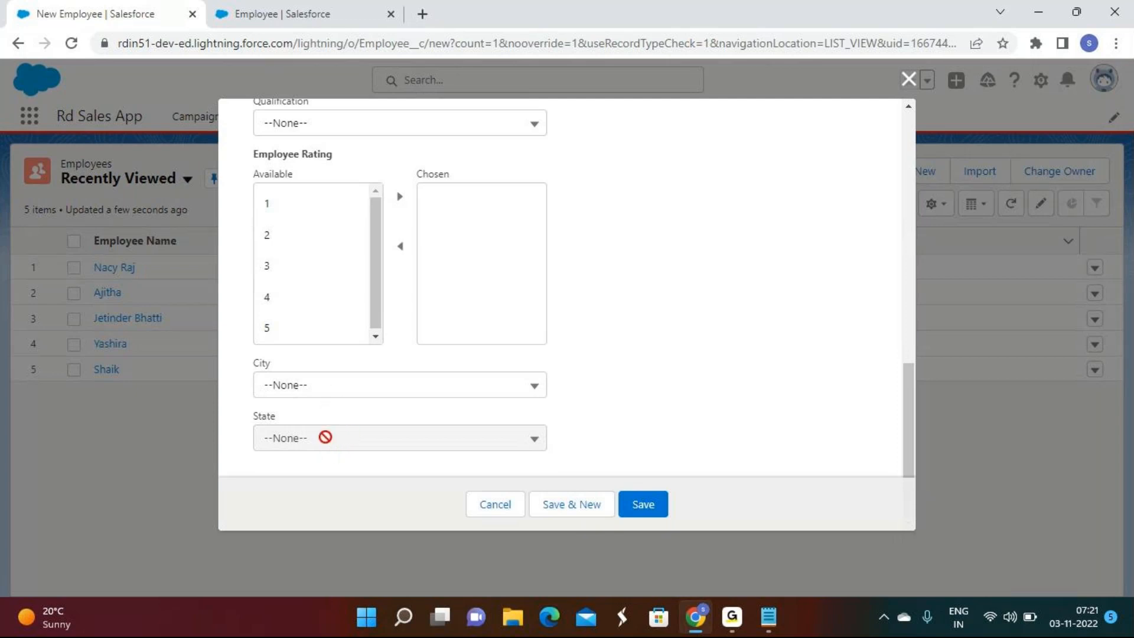
Step: Discard the new employee form and open the Bills list
left_click(733, 616)
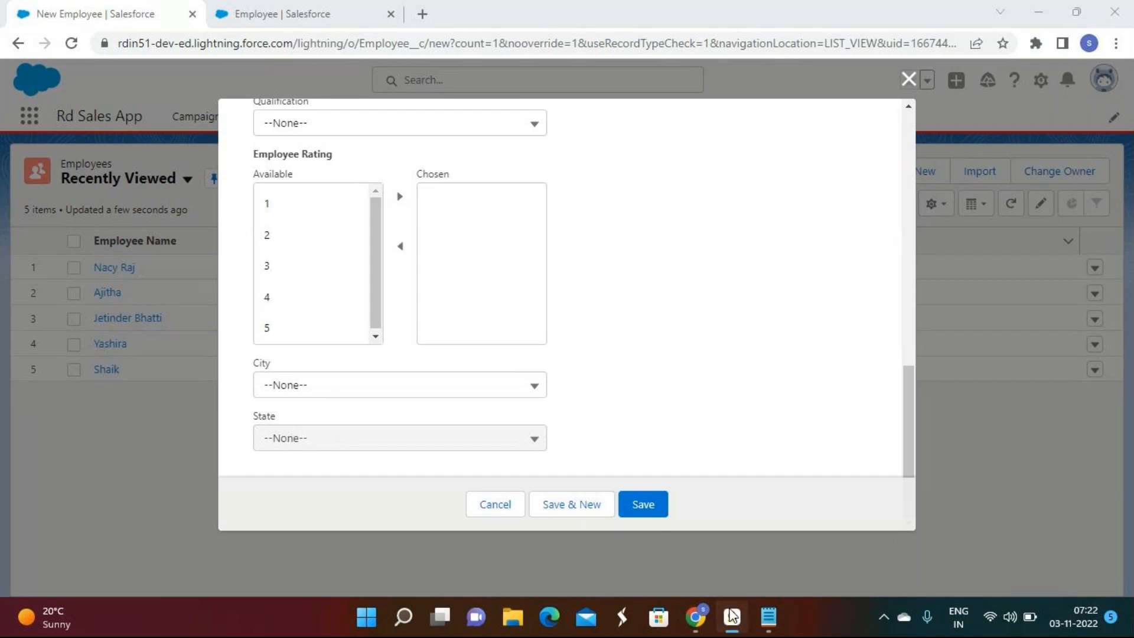
left_click(733, 616)
left_click(909, 78)
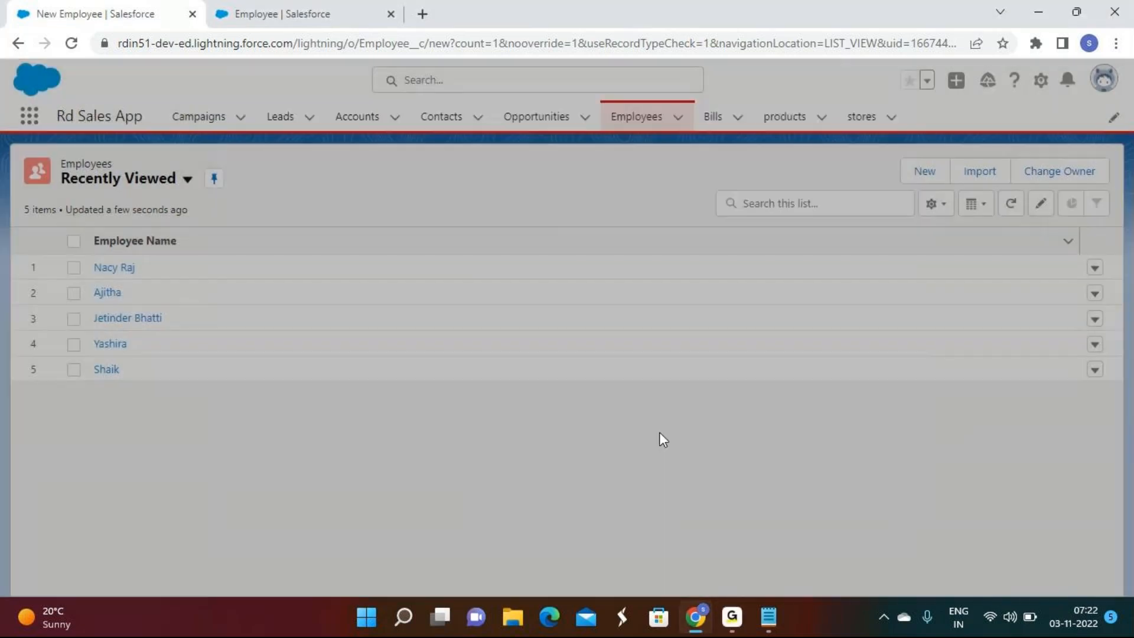
left_click(718, 120)
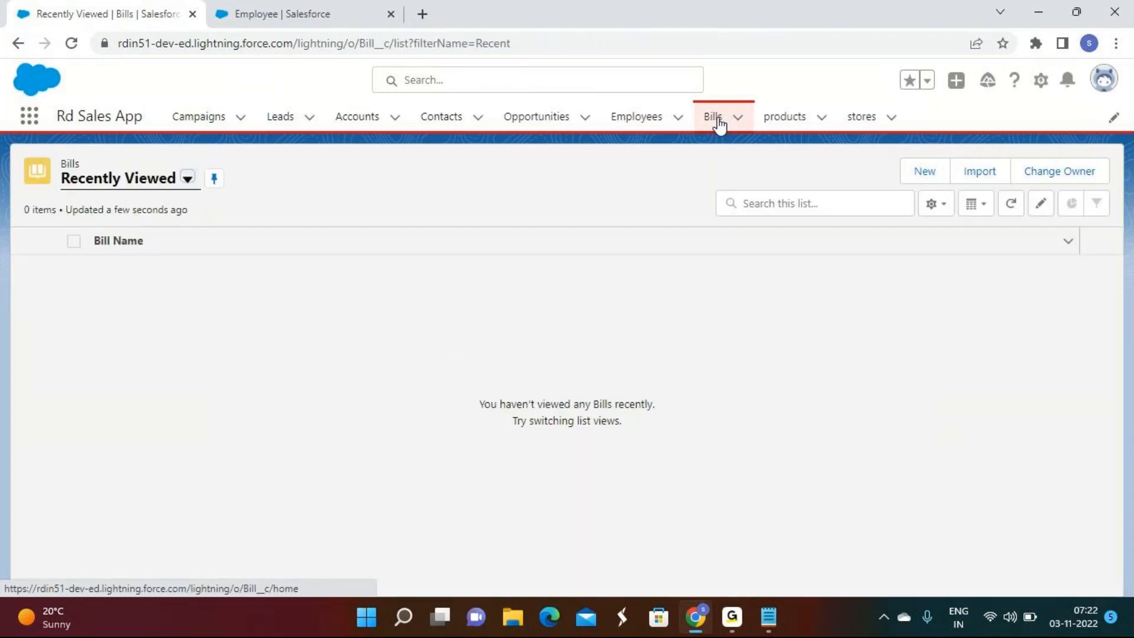
Step: Open the new bill form, close it, and reopen it to examine the Bill Name field
left_click(926, 171)
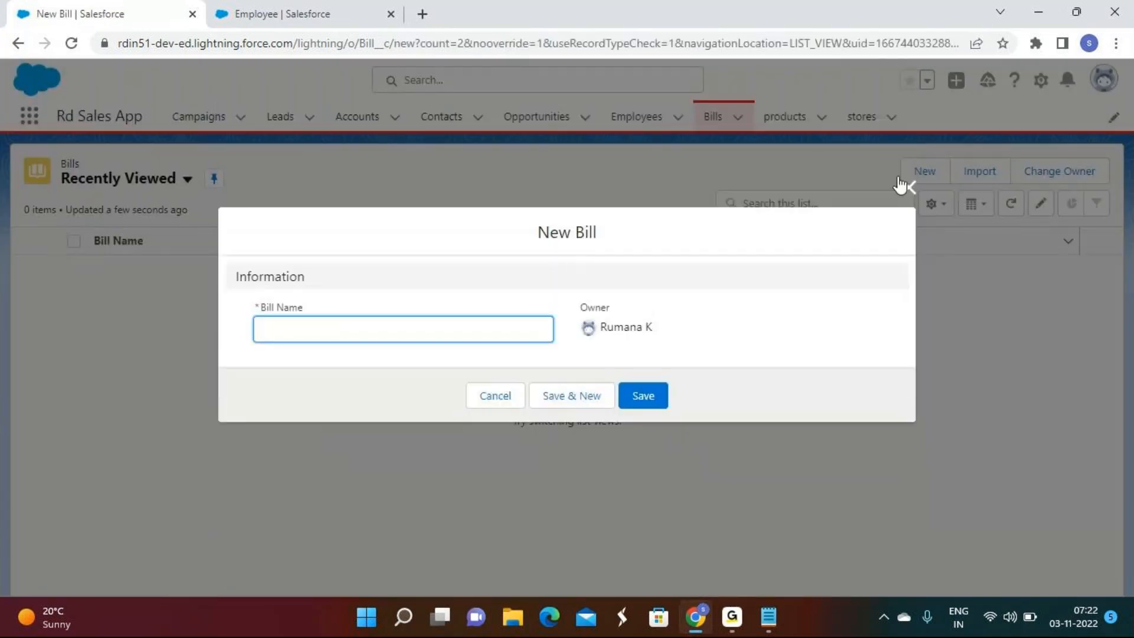
left_click(908, 179)
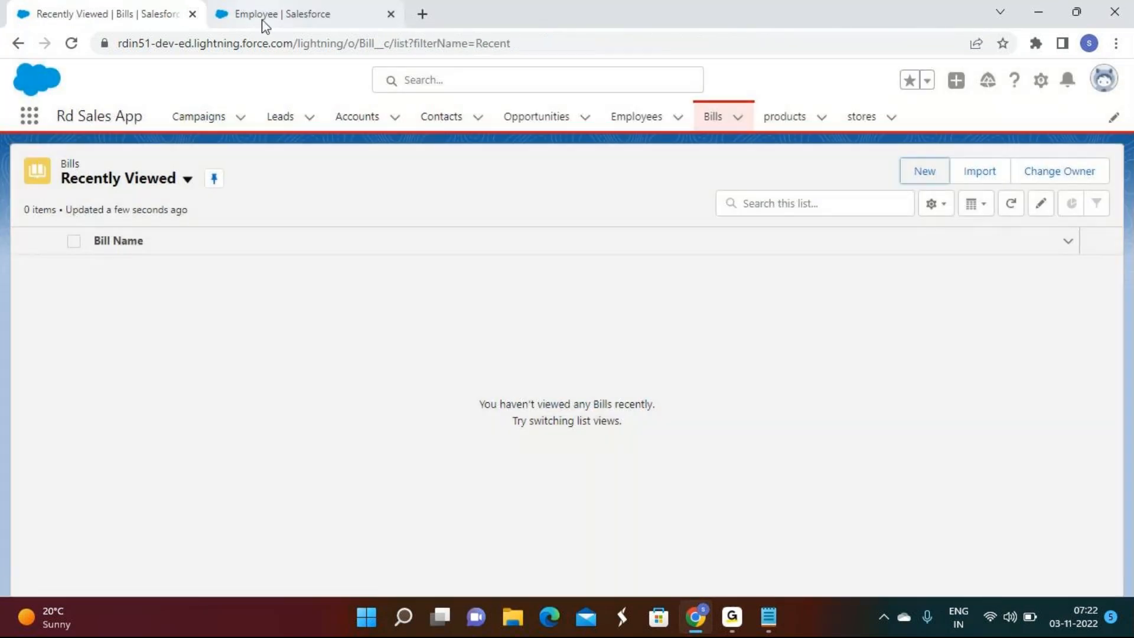
left_click(920, 175)
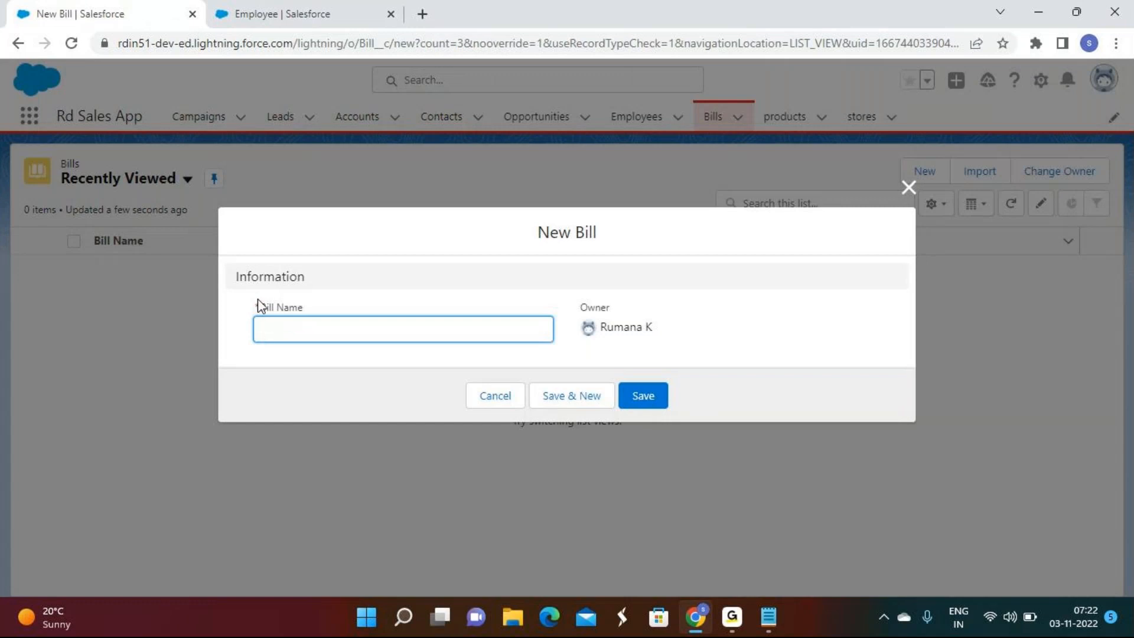
Step: Return to the Object Manager in Setup and display the Bill object's fields and relationships
left_click(307, 8)
left_click(165, 169)
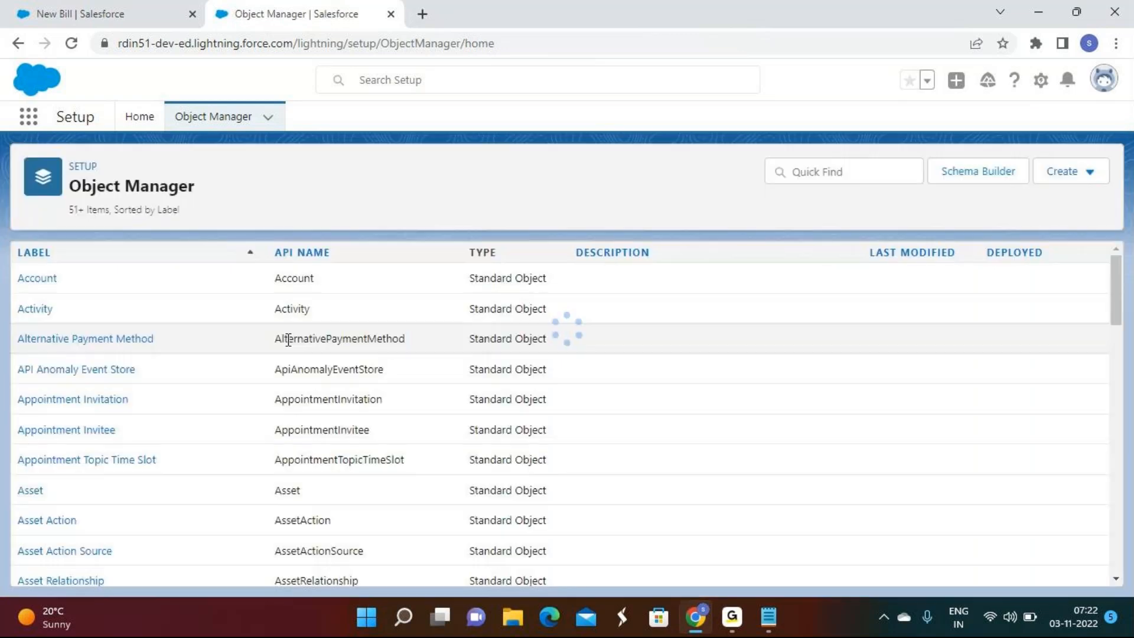
scroll(287, 338, "down", 5)
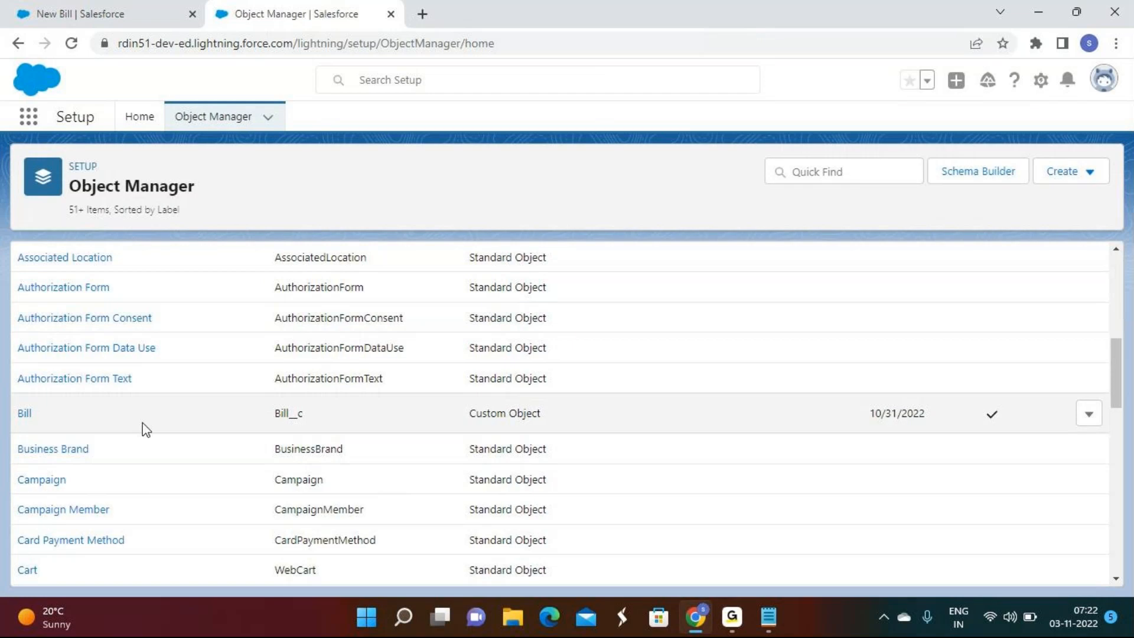
left_click(24, 414)
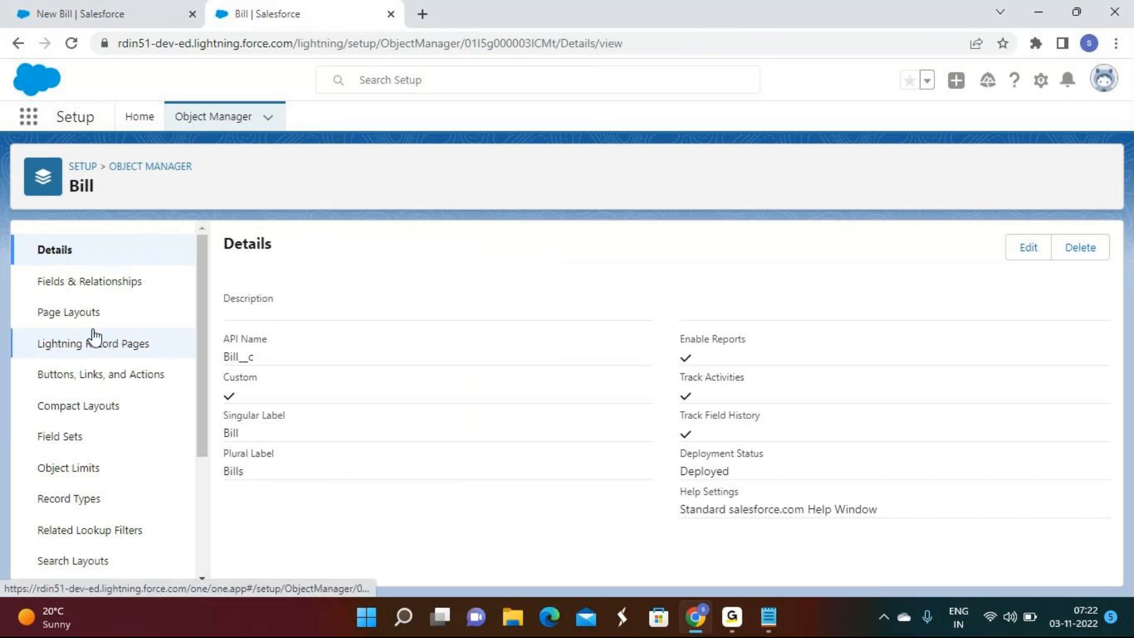
left_click(81, 283)
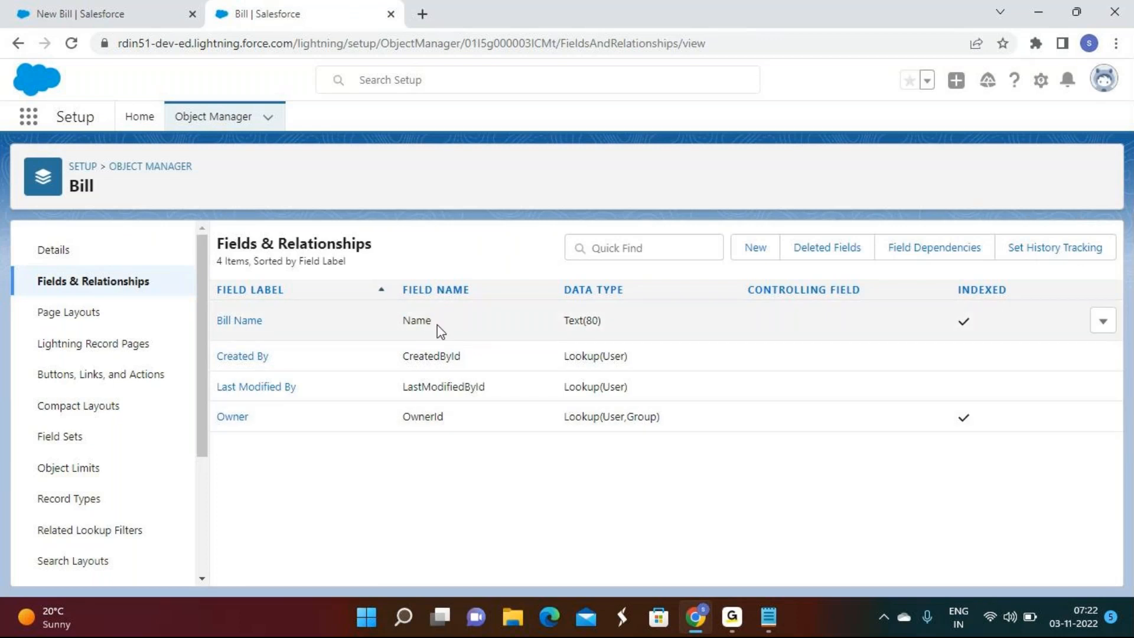
left_click(1102, 322)
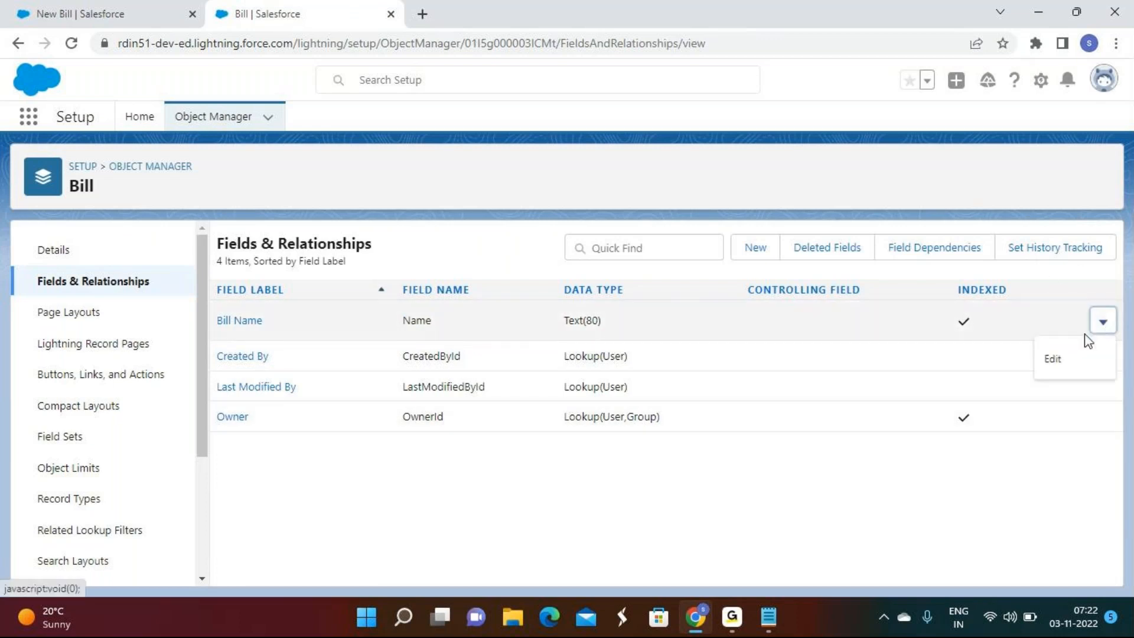
left_click(1059, 368)
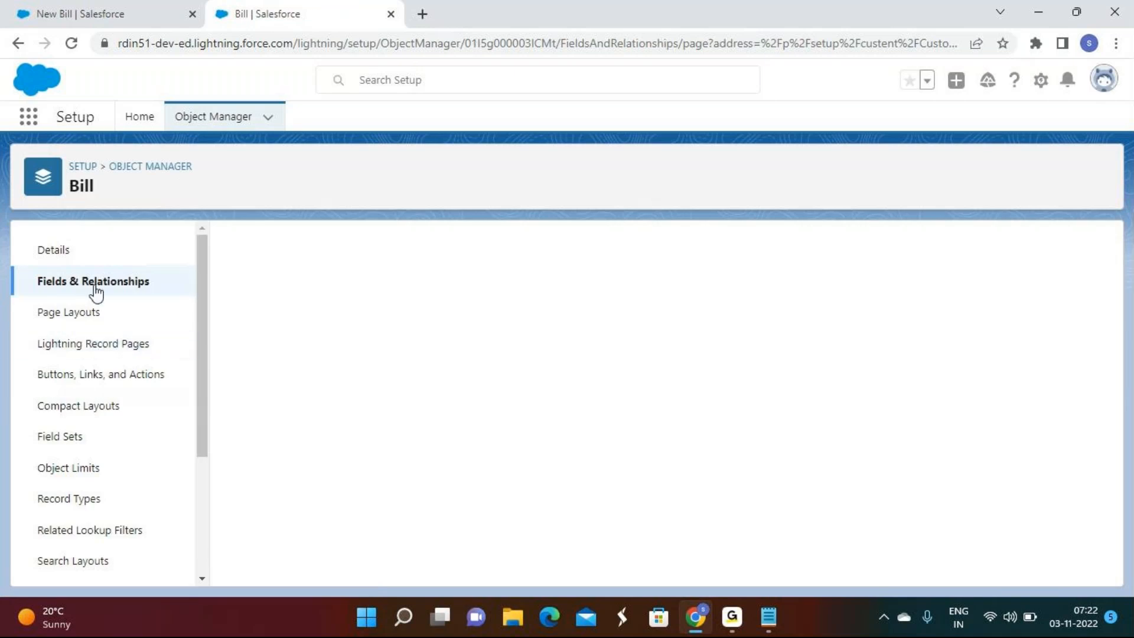
left_click(96, 290)
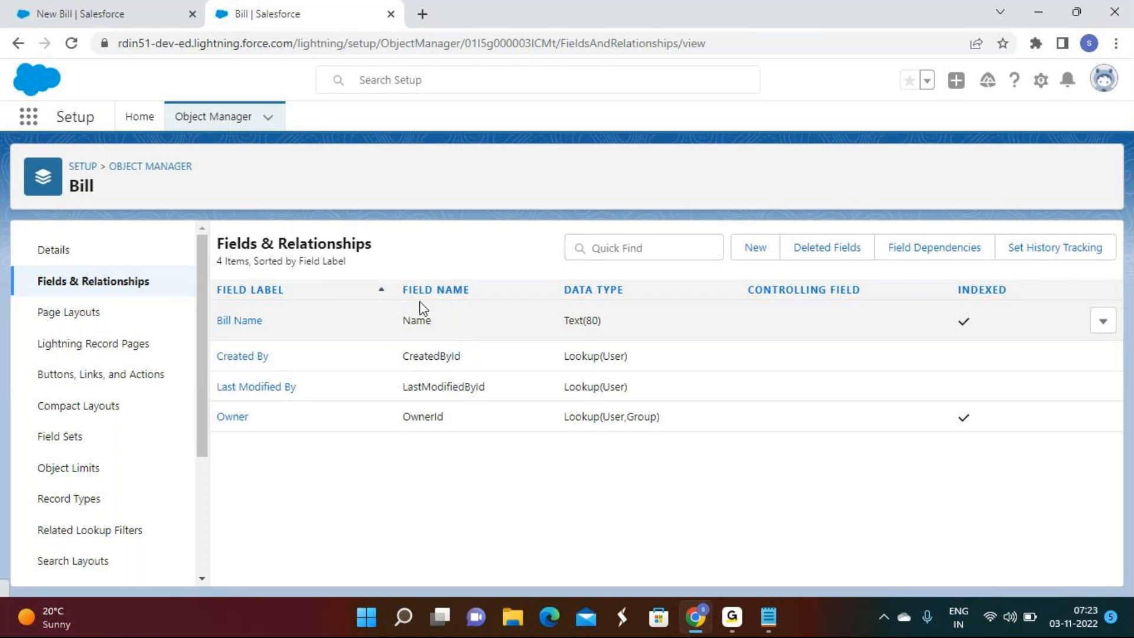
left_click_drag(432, 320, 397, 324)
left_click(479, 246)
Step: Edit the Bill Name field, changing its data type to Auto Number and its record name to Bill ID
left_click(1104, 321)
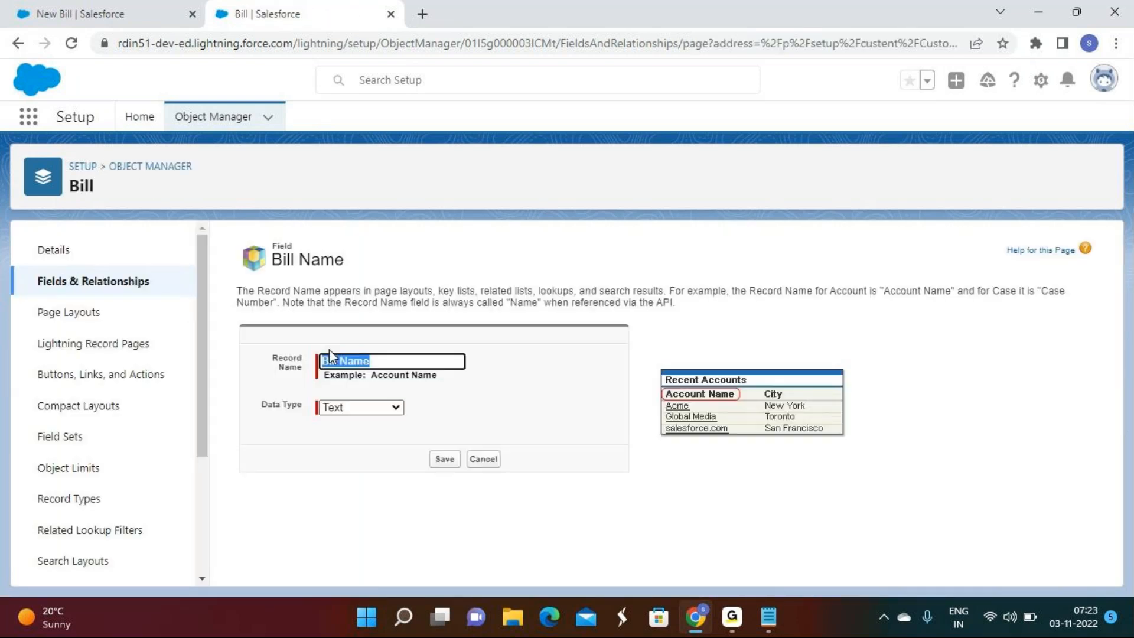
left_click(328, 407)
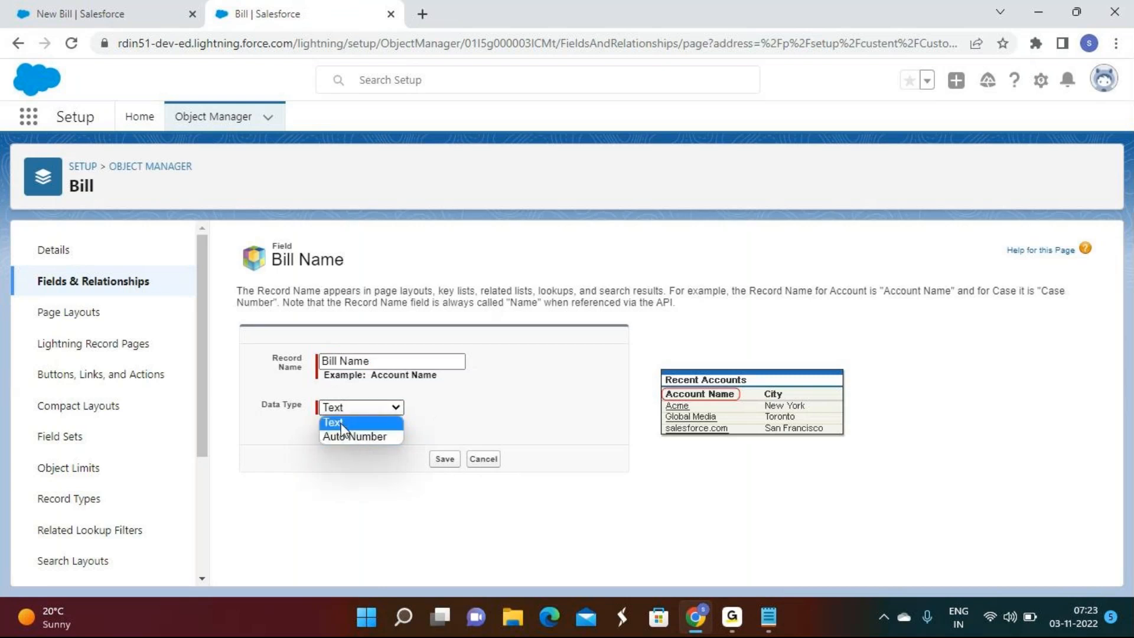
left_click(349, 437)
left_click(387, 361)
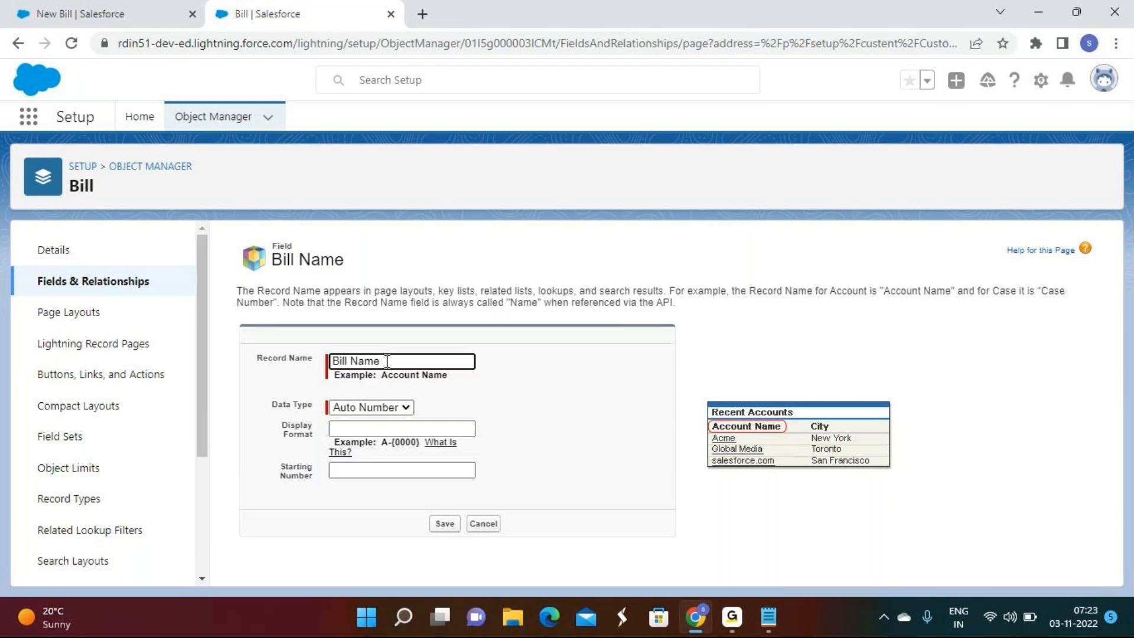
key("BackSpace")
key("BackSpace")
key("BackSpace")
key("BackSpace")
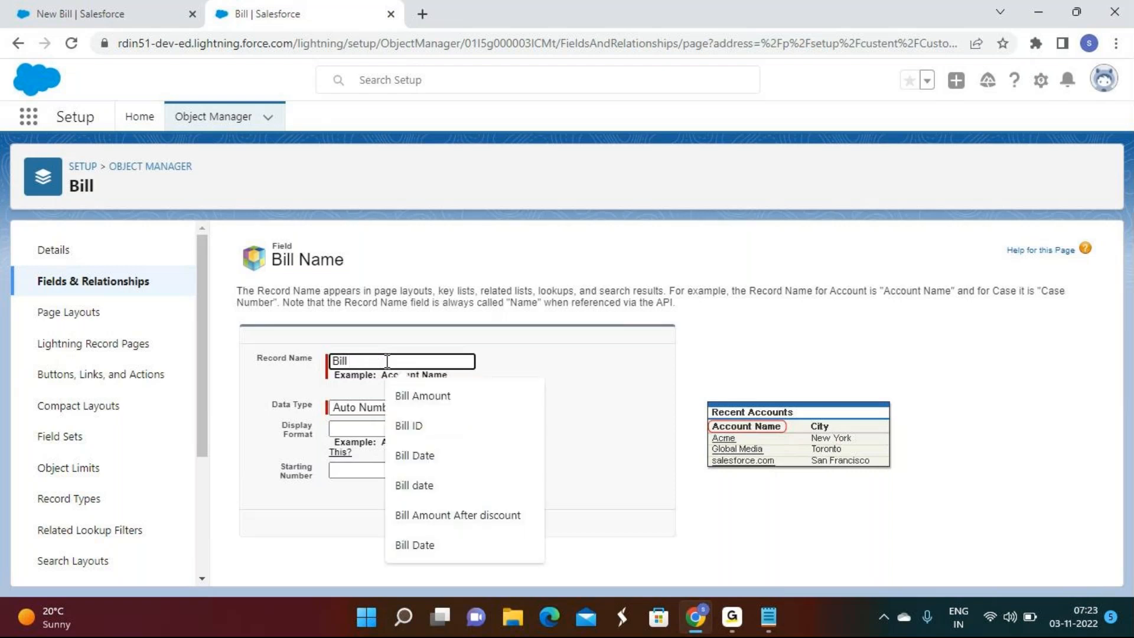
left_click(449, 425)
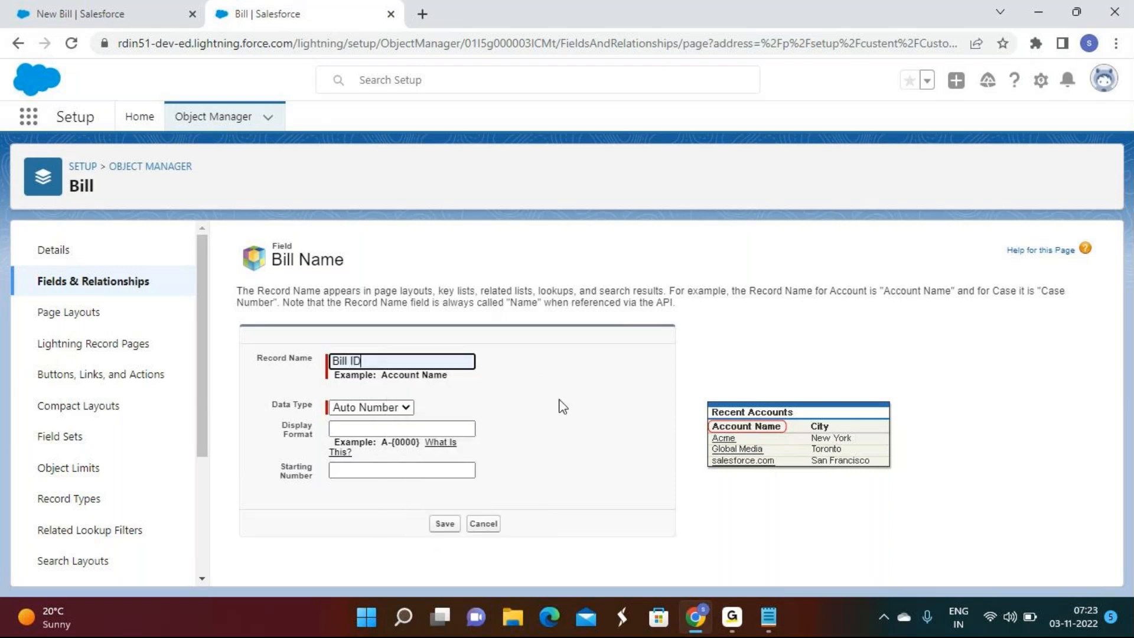
Step: Set the display format to BI-{0000} and the starting number to 1, accept the format notice, and save the field
left_click(366, 433)
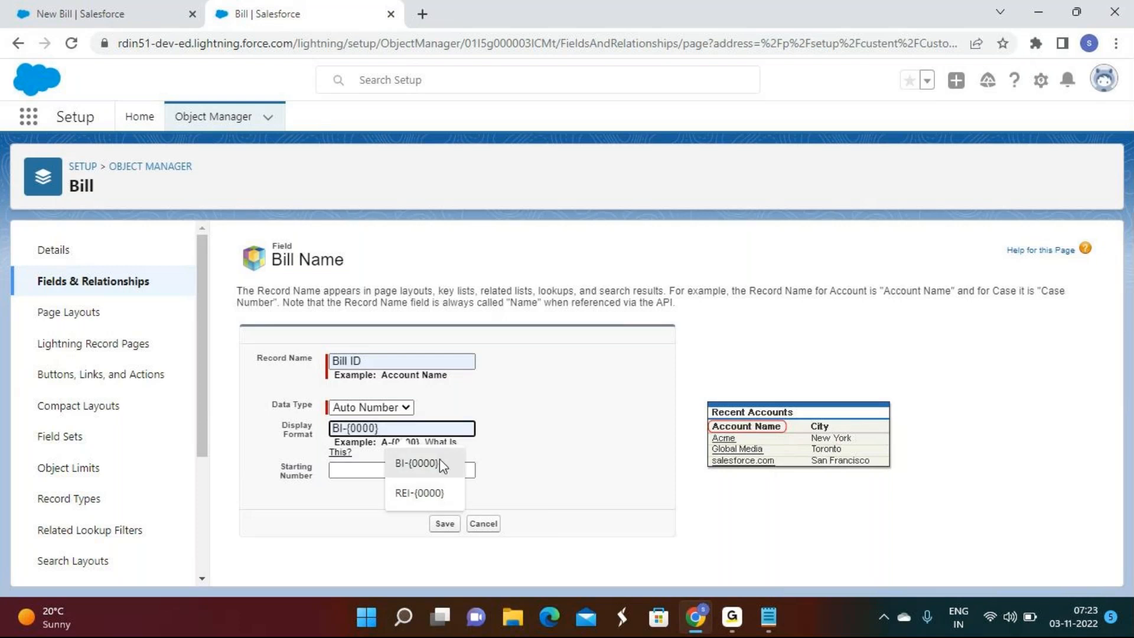
left_click(439, 461)
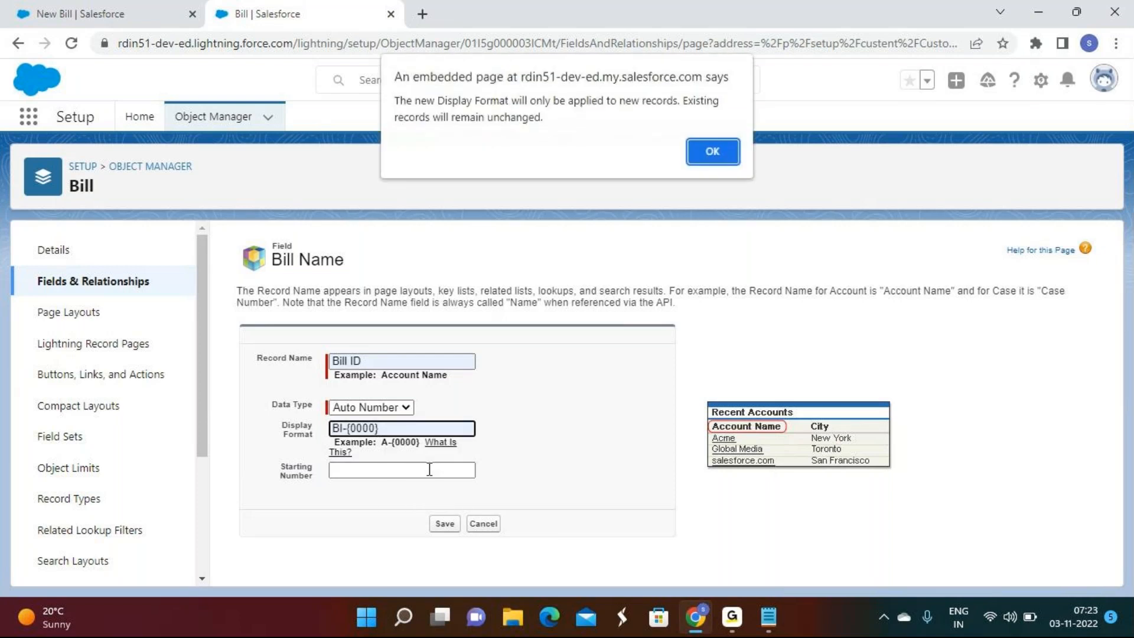
left_click(713, 151)
left_click(376, 470)
type("1")
left_click(456, 529)
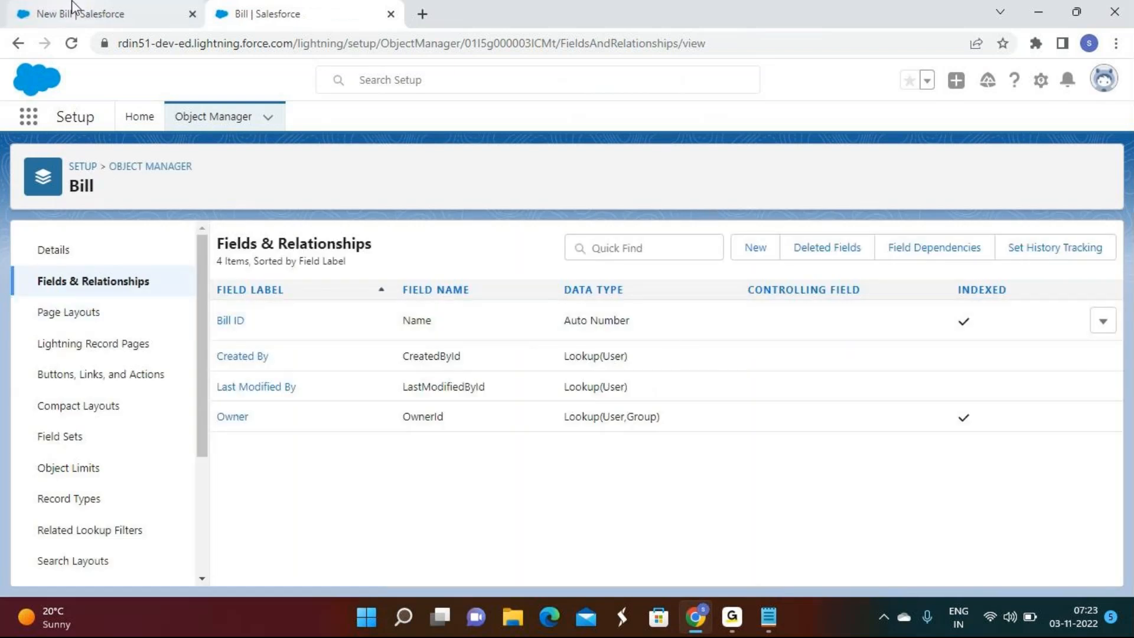
Step: Discard the open new bill form and reload the Bills list to check the record name column
mouse_move(75, 8)
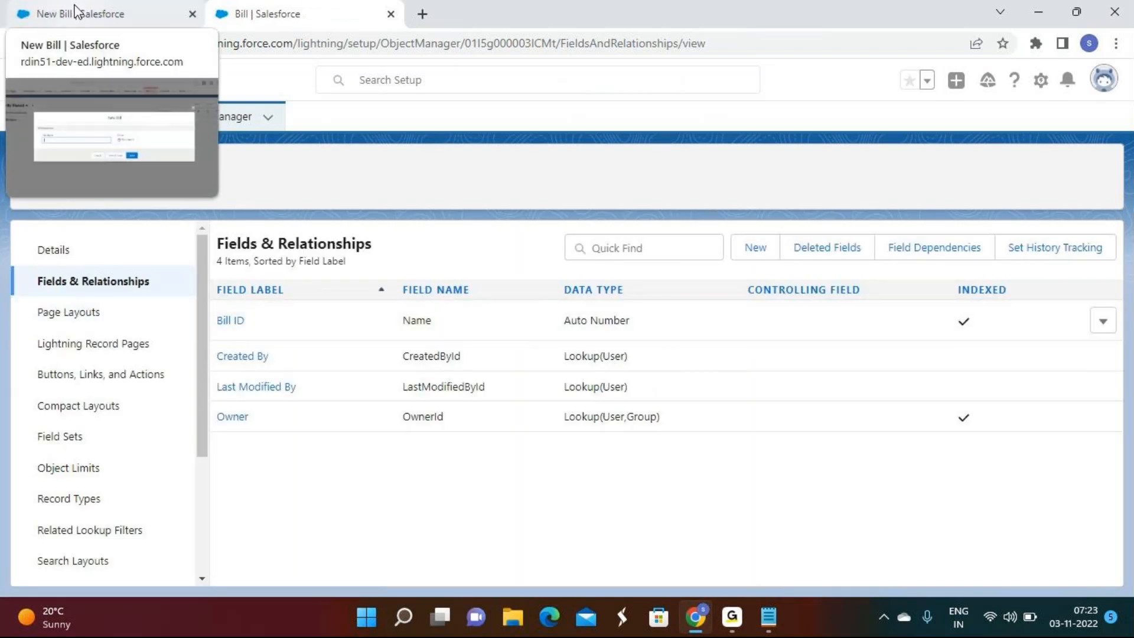
left_click(78, 12)
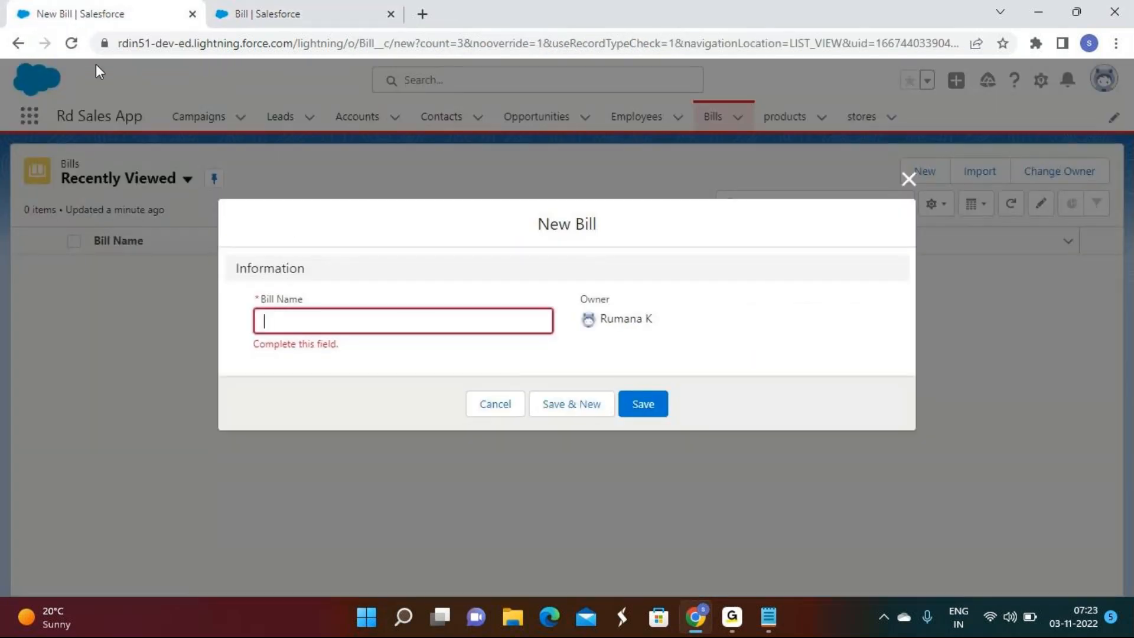
left_click(908, 180)
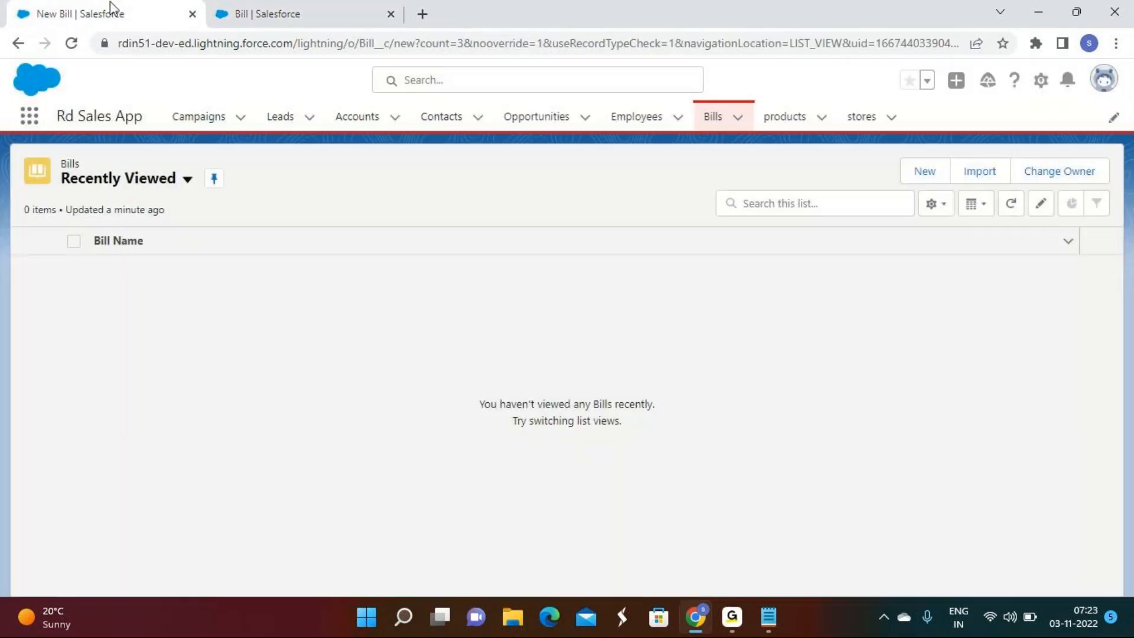
left_click(72, 45)
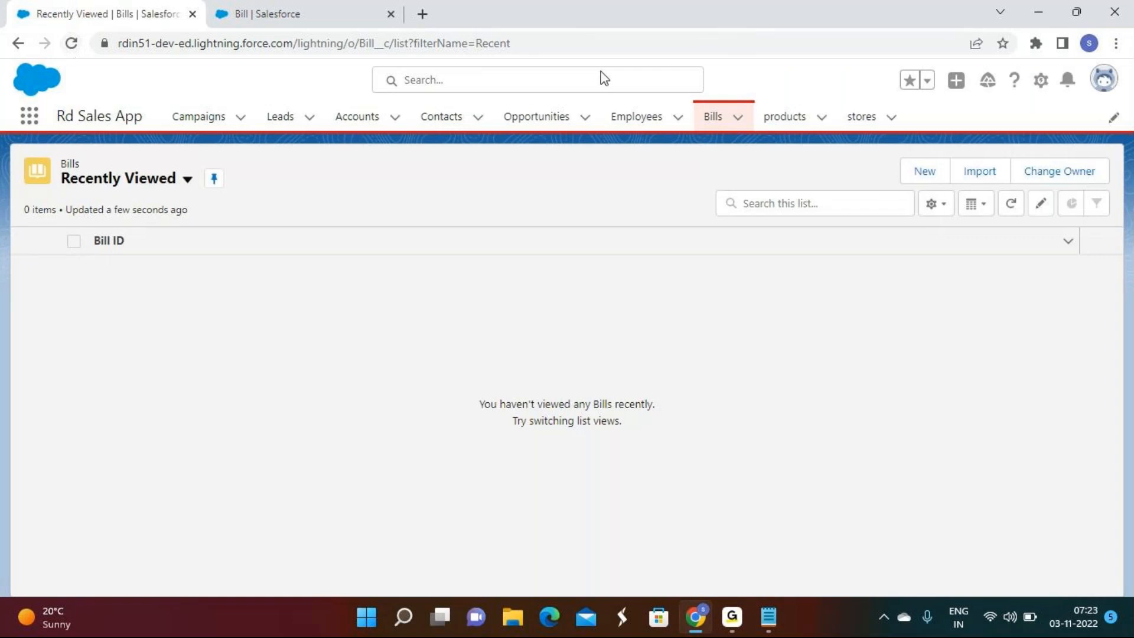
Step: Start a new custom field on the Bill object in Setup, using the Date data type
left_click(273, 7)
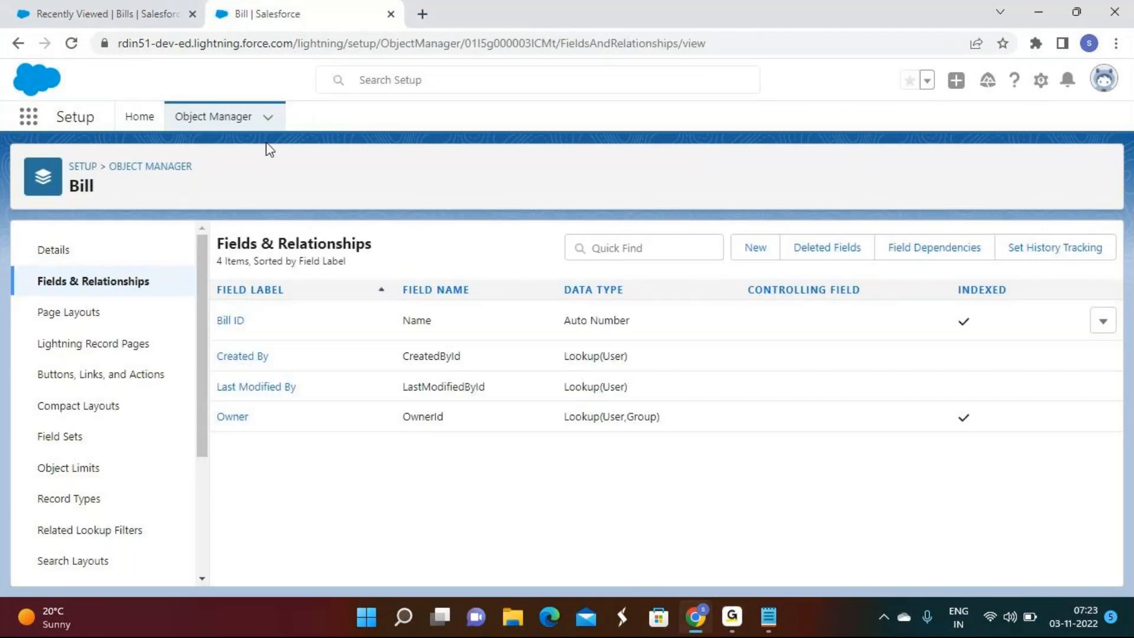
left_click(765, 249)
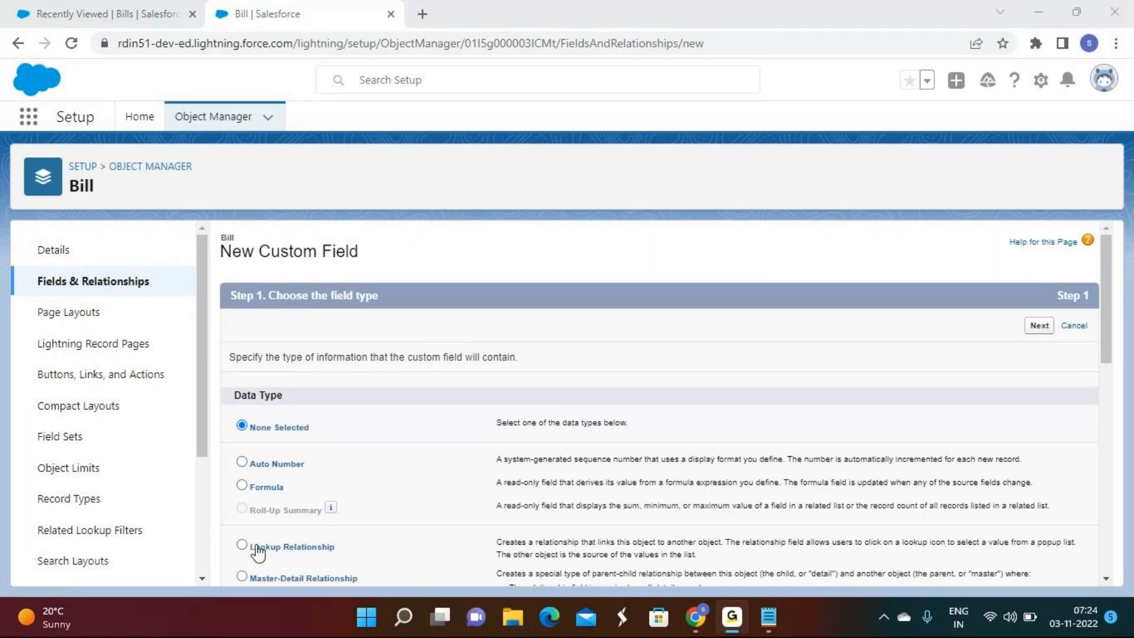
left_click(434, 537)
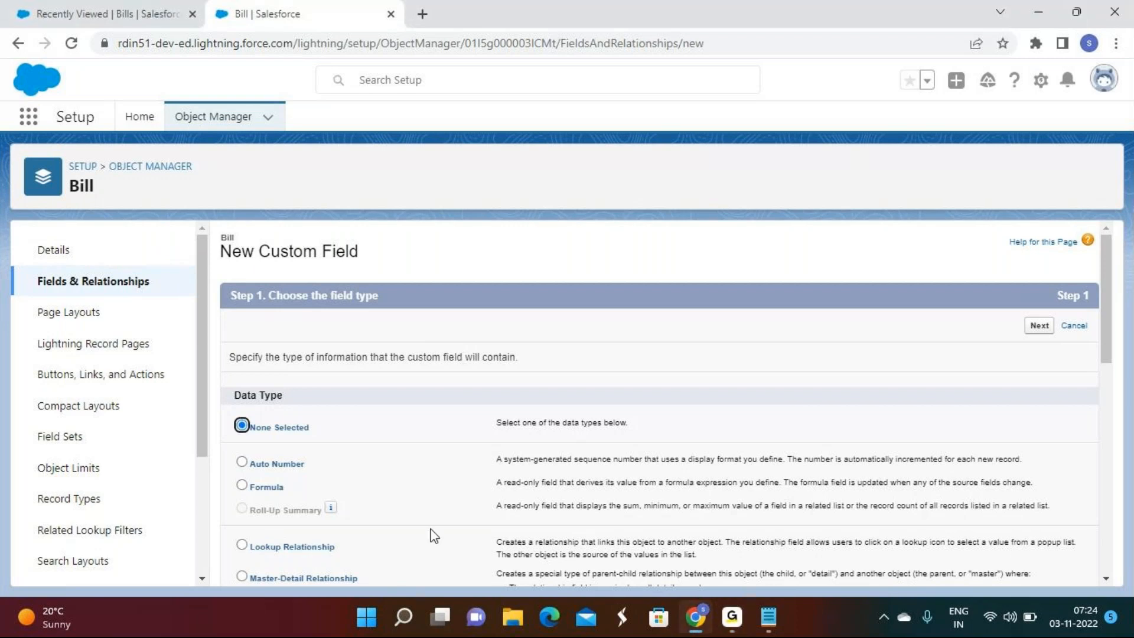
scroll(434, 536, "down", 2)
scroll(435, 536, "down", 3)
left_click(242, 420)
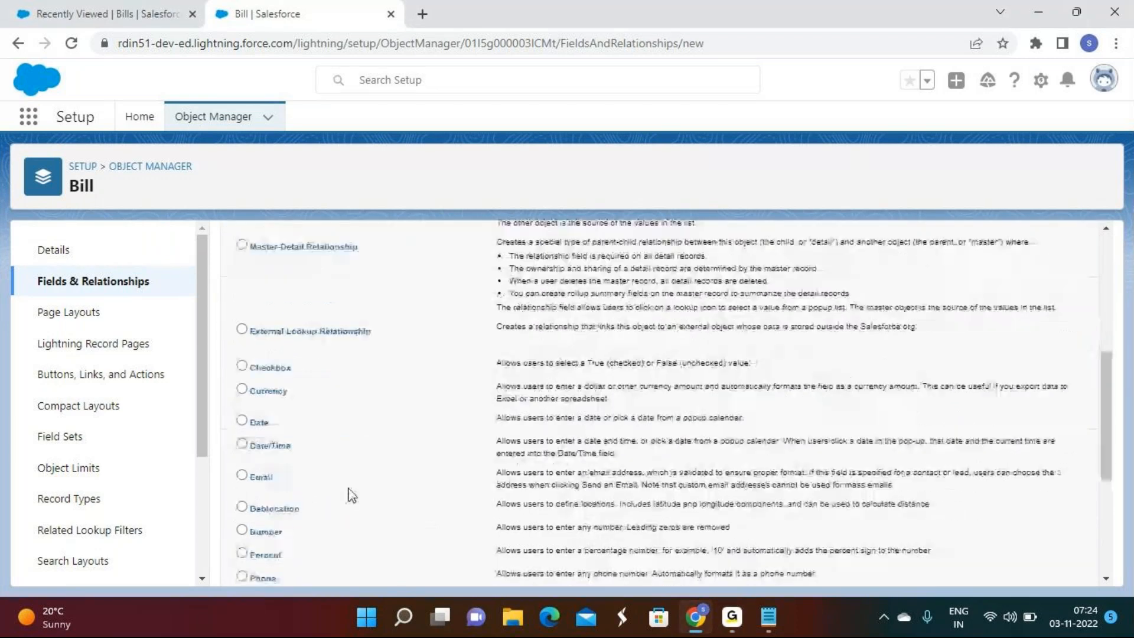
scroll(891, 407, "down", 4)
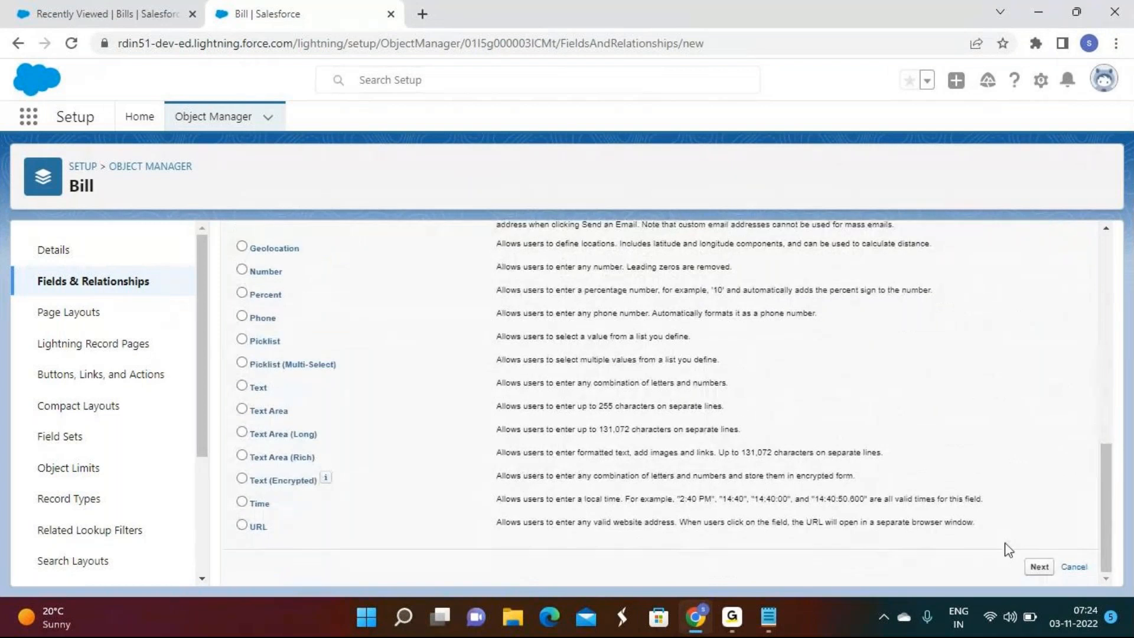
left_click(1038, 568)
Step: Label the date field Bill Date, accept the default security and page layouts, and save it to begin another field
left_click(464, 355)
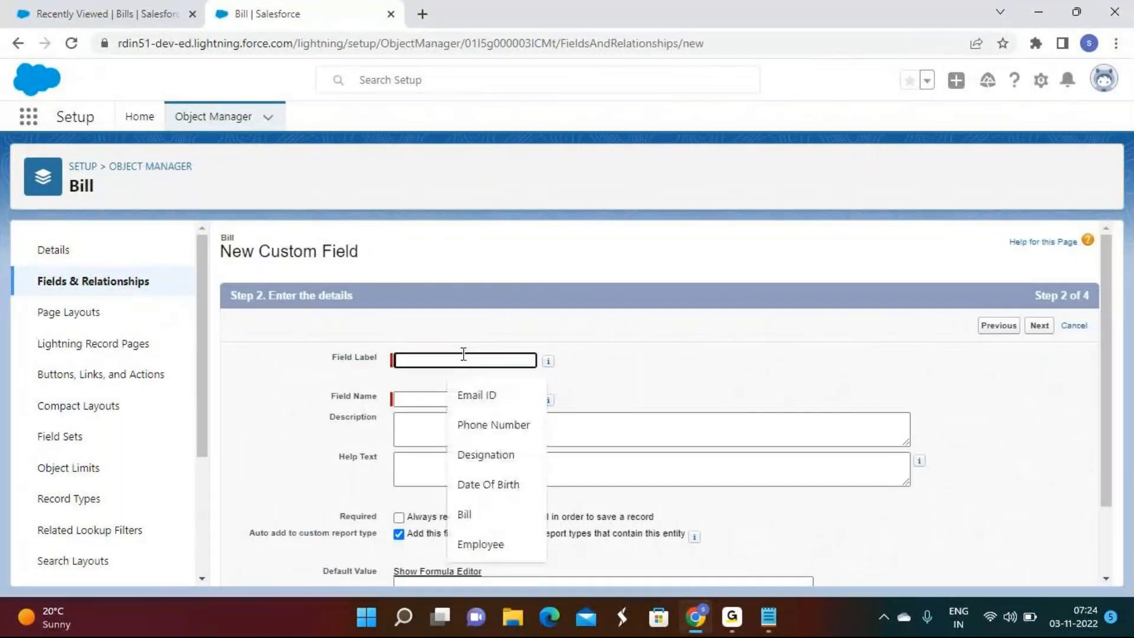
type("Bill")
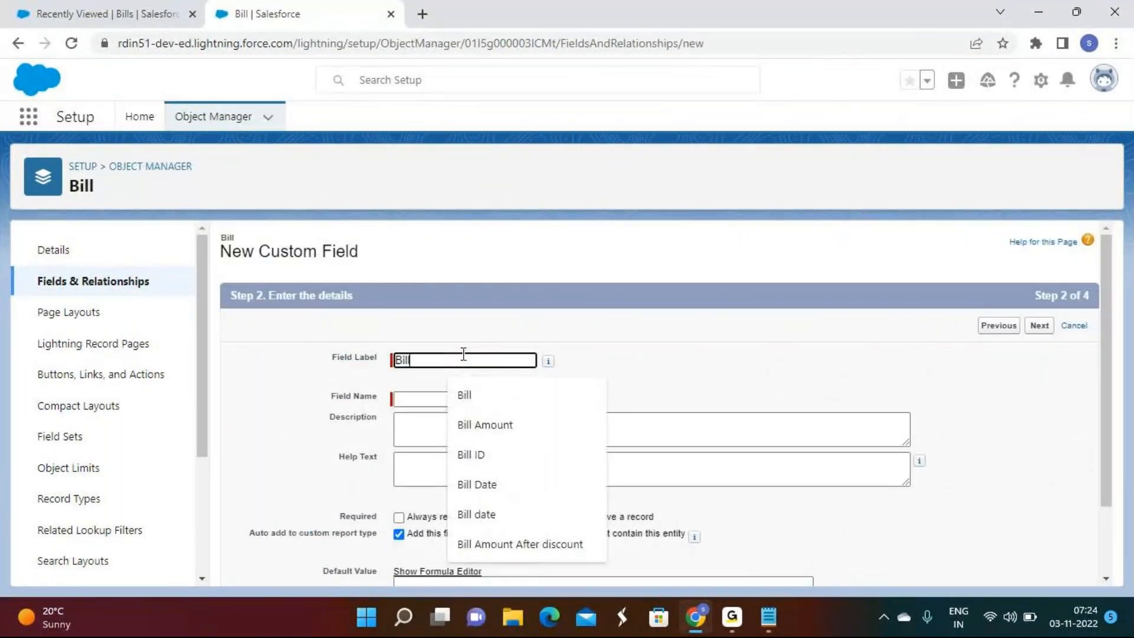
type(" Date")
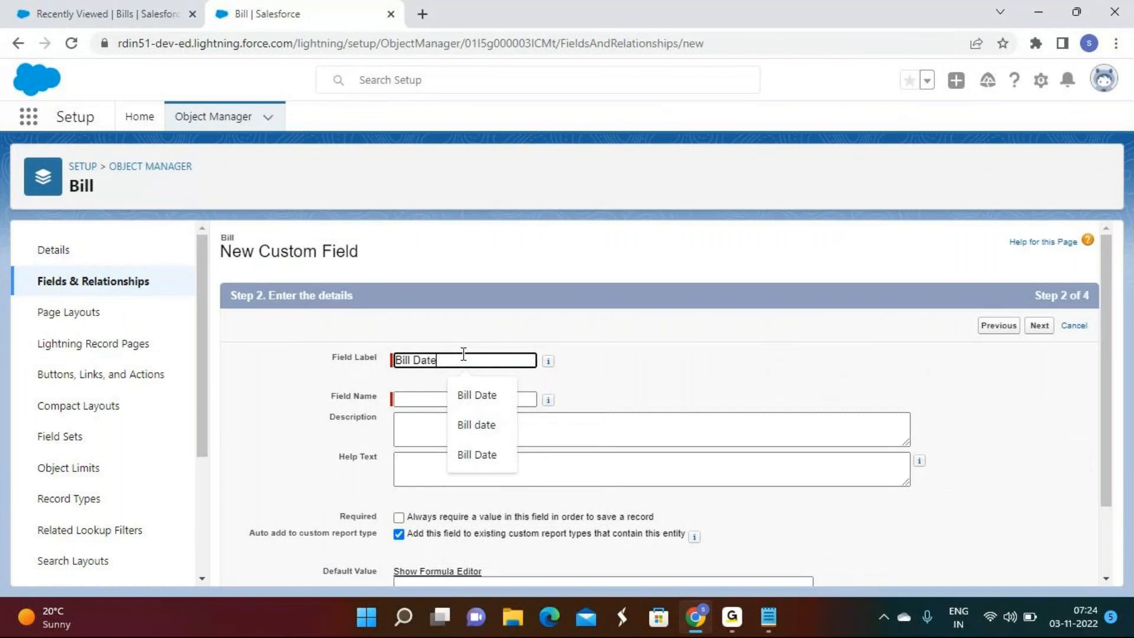
key("Tab")
left_click(1039, 328)
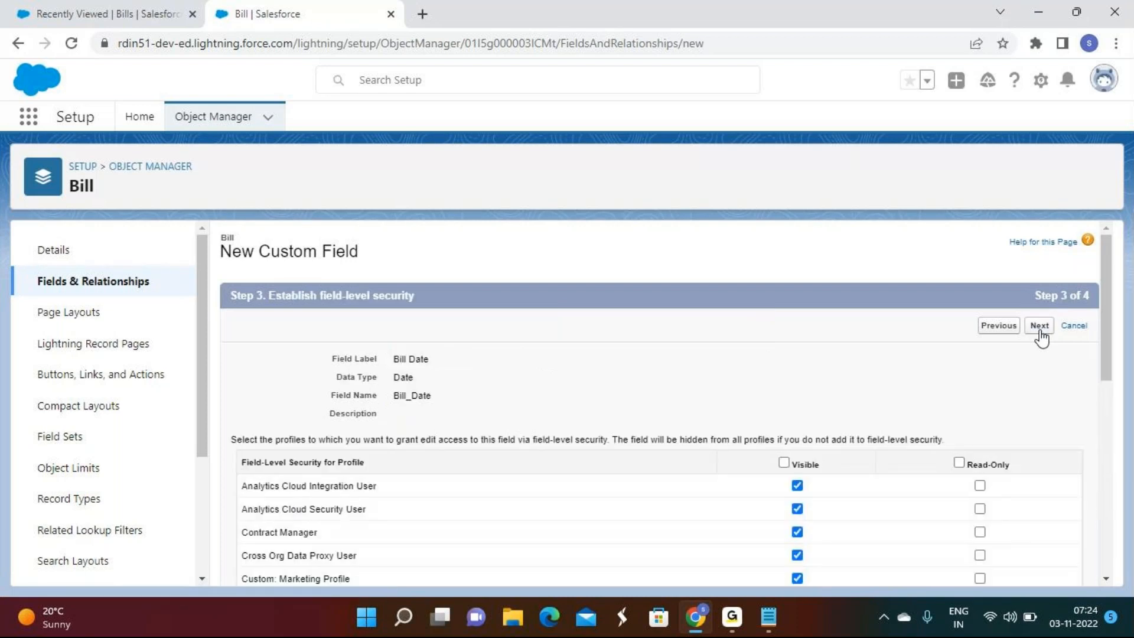
left_click(1040, 328)
left_click(1033, 329)
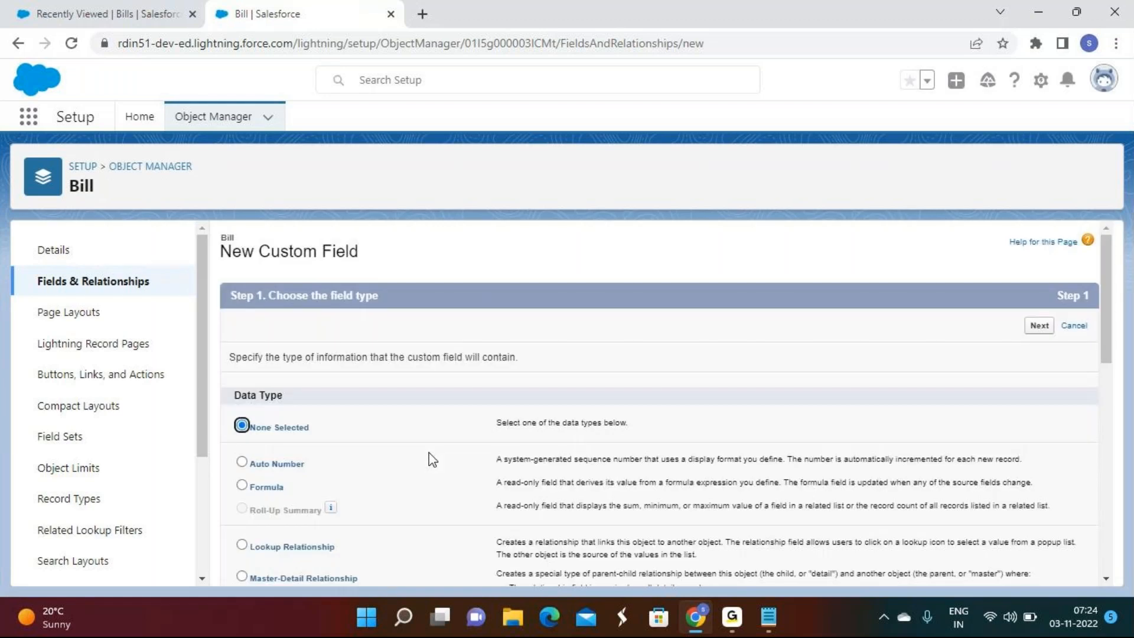
Step: Choose the Currency data type for the new custom field on the Bill object and continue to its details
scroll(430, 460, "down", 10)
left_click(242, 306)
scroll(1043, 443, "down", 3)
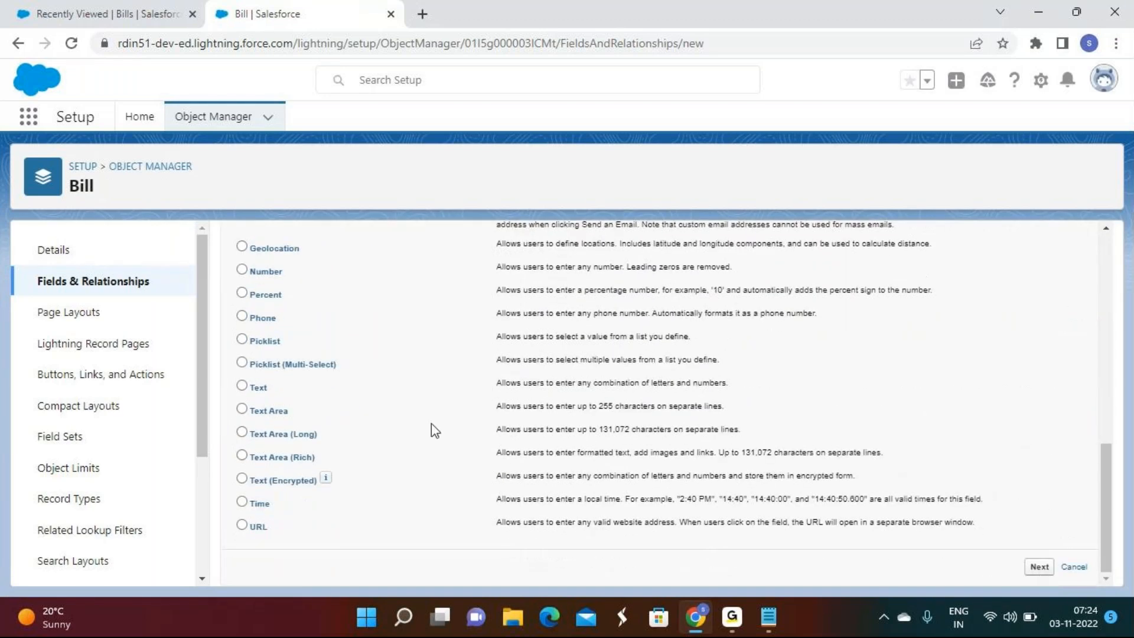
key("Return")
Step: Label the currency field Bill Amount, accept the default security and page layout, and save it to begin another field
left_click(421, 358)
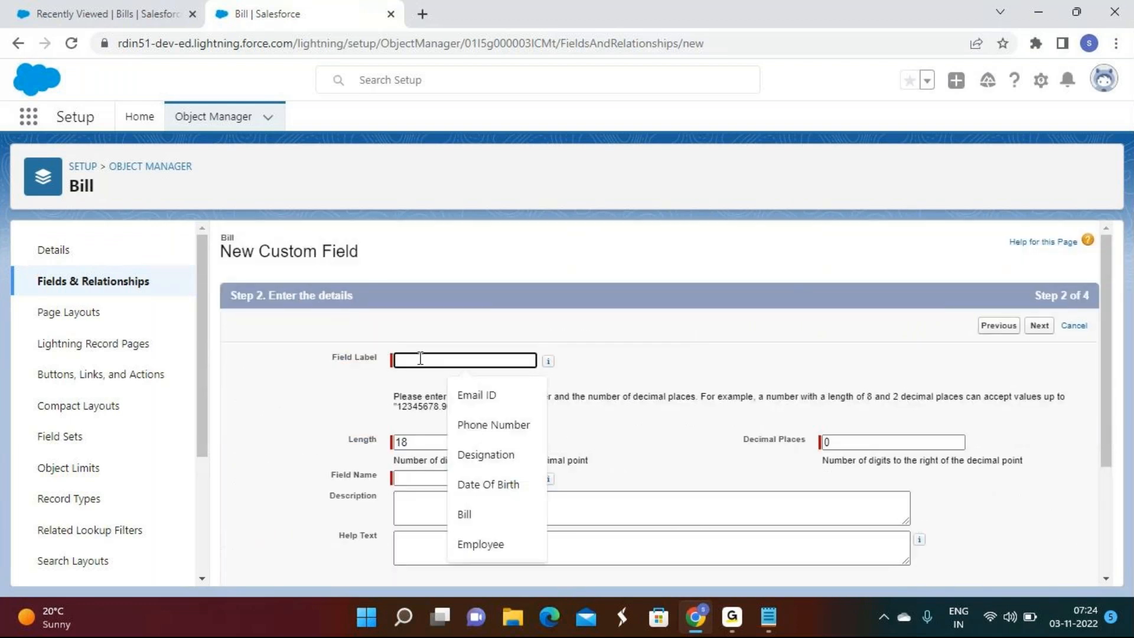
type("Bill ")
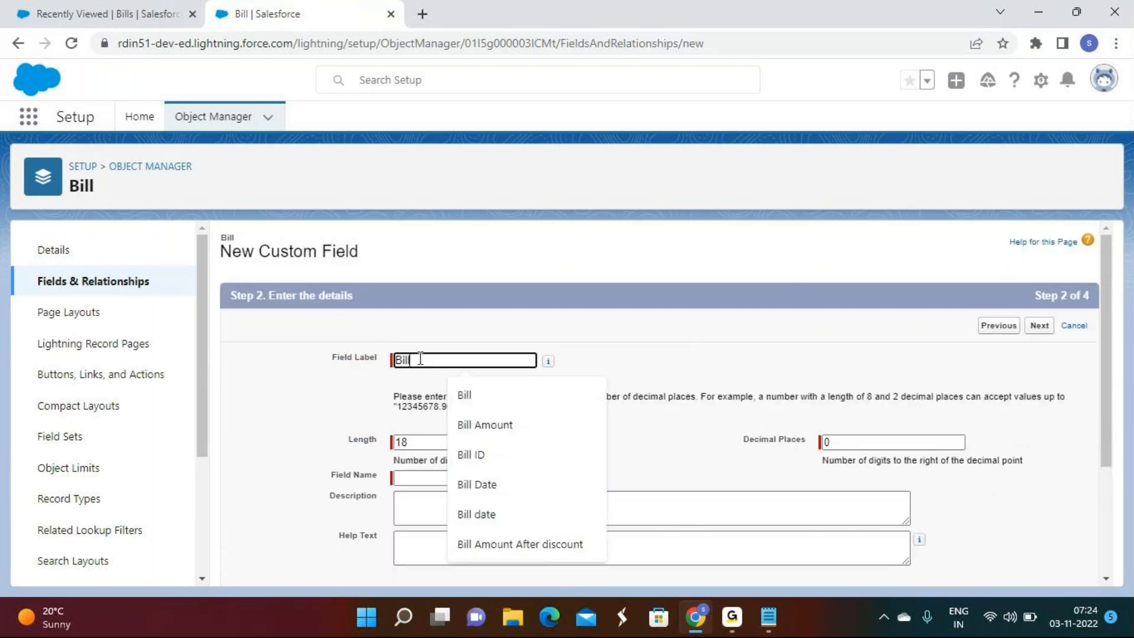
type("Amount")
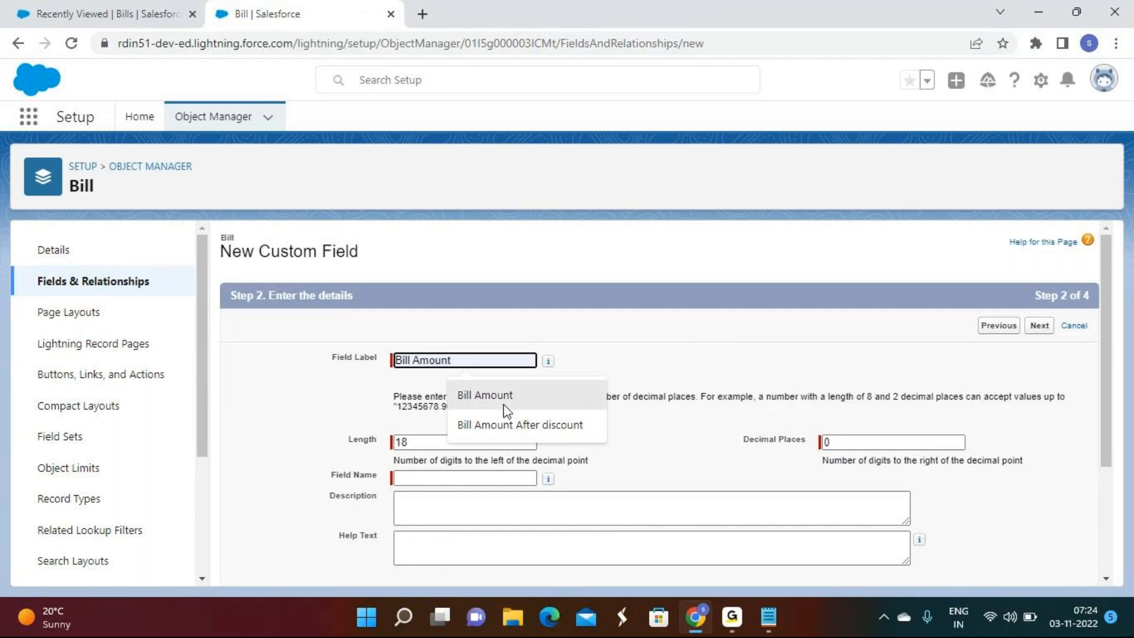
left_click(499, 395)
left_click(1040, 327)
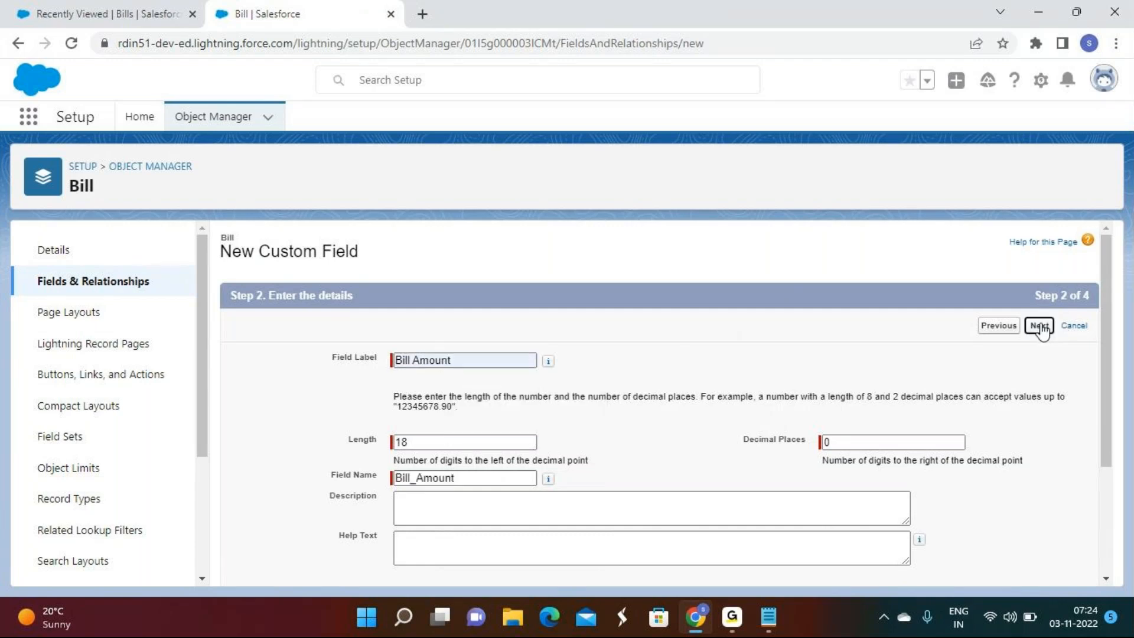
left_click(1040, 326)
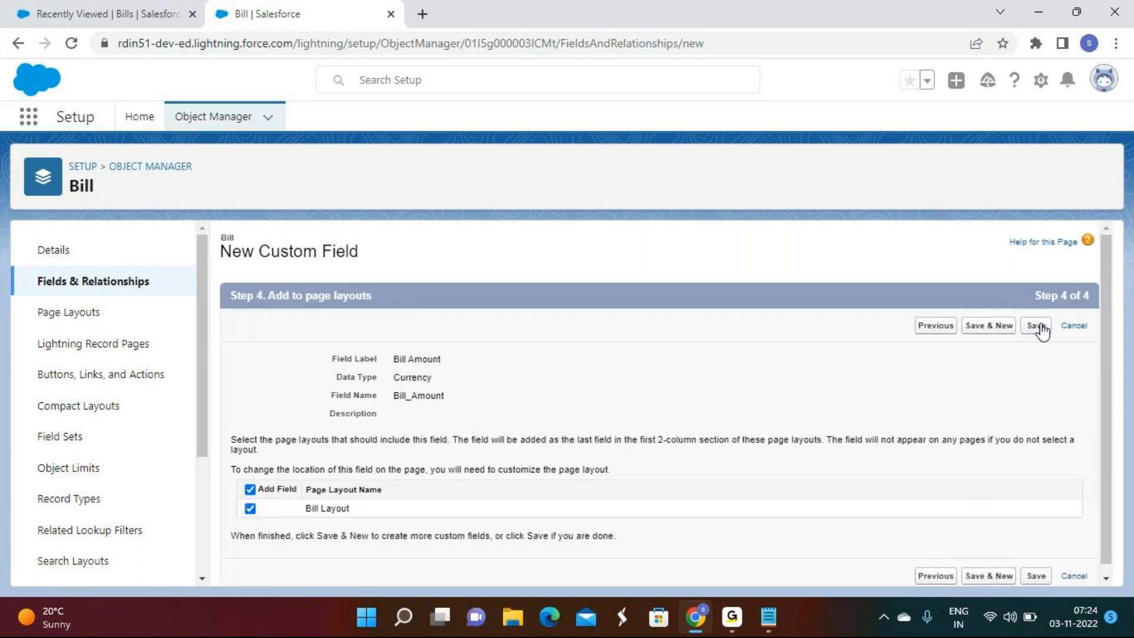
left_click(1040, 327)
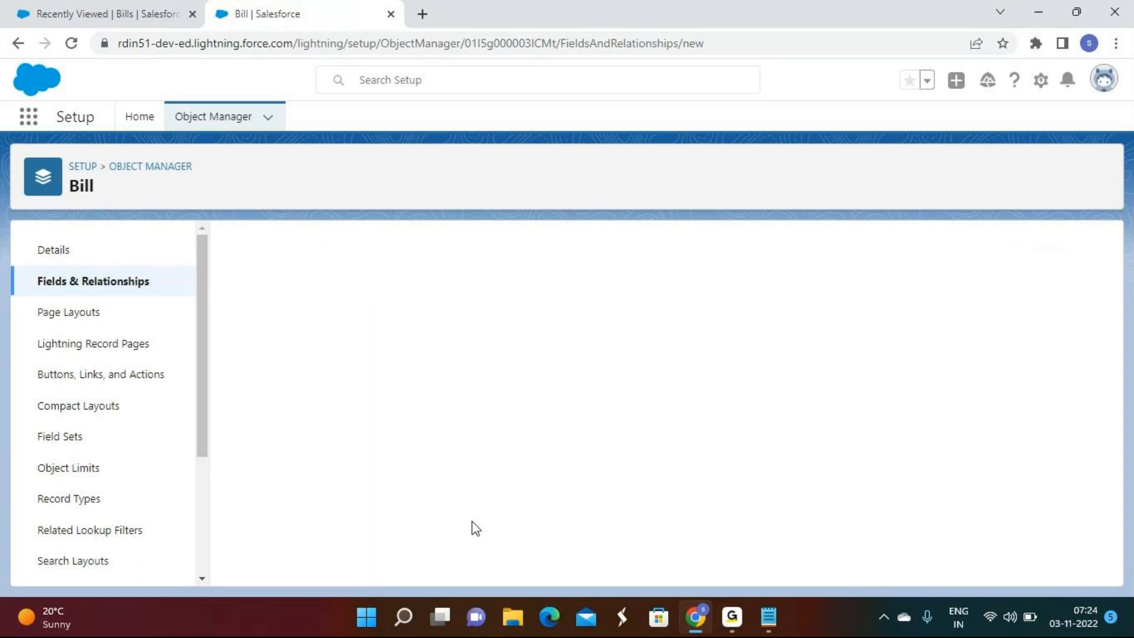
Step: Choose the Percent data type for the next custom field on Bill and continue to its details
scroll(589, 505, "down", 5)
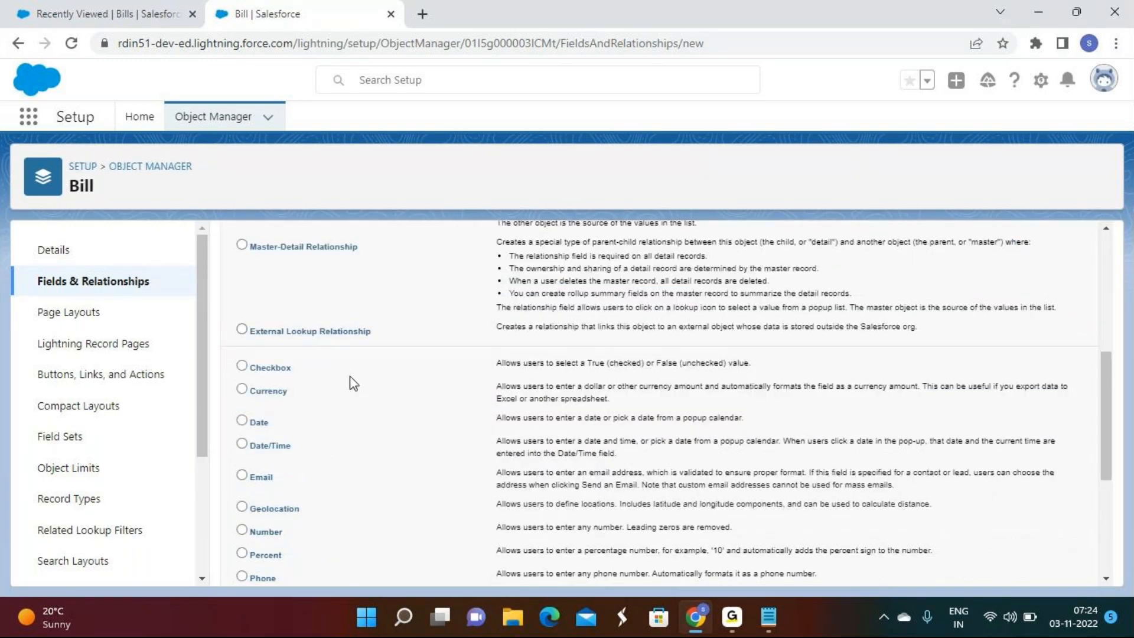
scroll(378, 410, "down", 3)
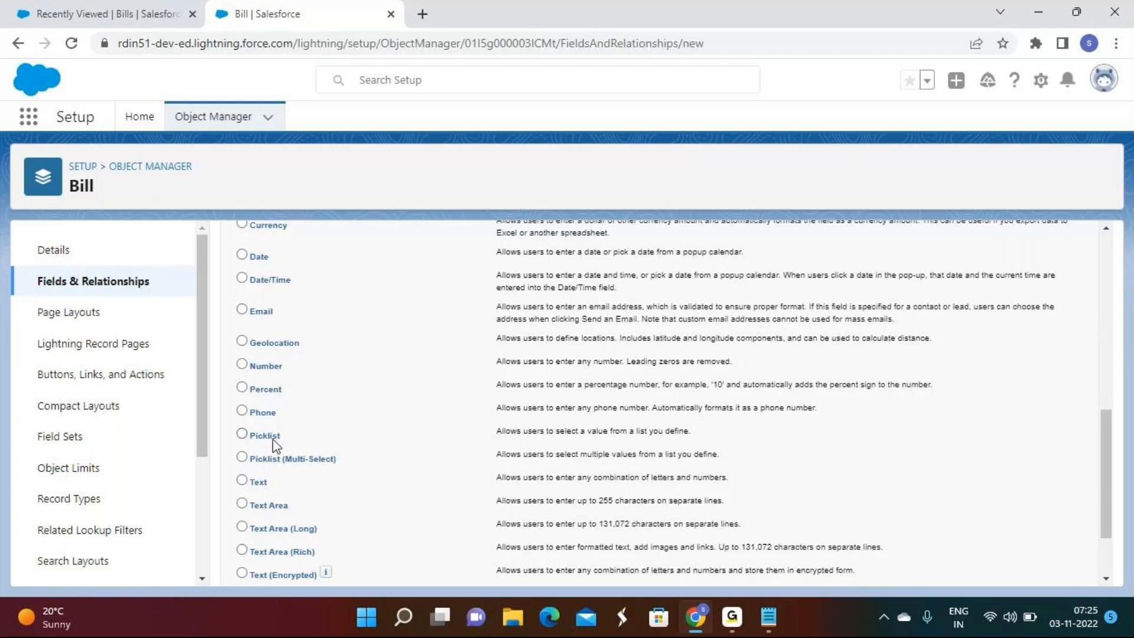
left_click(273, 392)
scroll(339, 400, "down", 5)
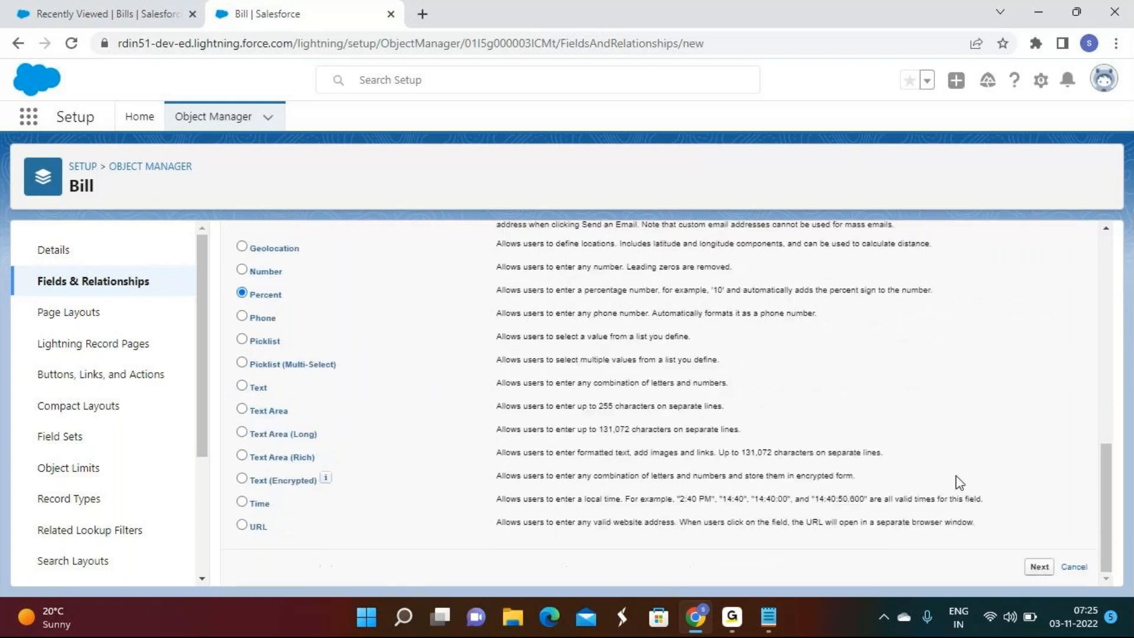
left_click(1040, 566)
Step: Label the percent field Discount, accept the default security and page layout, and save it to begin another field
left_click(433, 359)
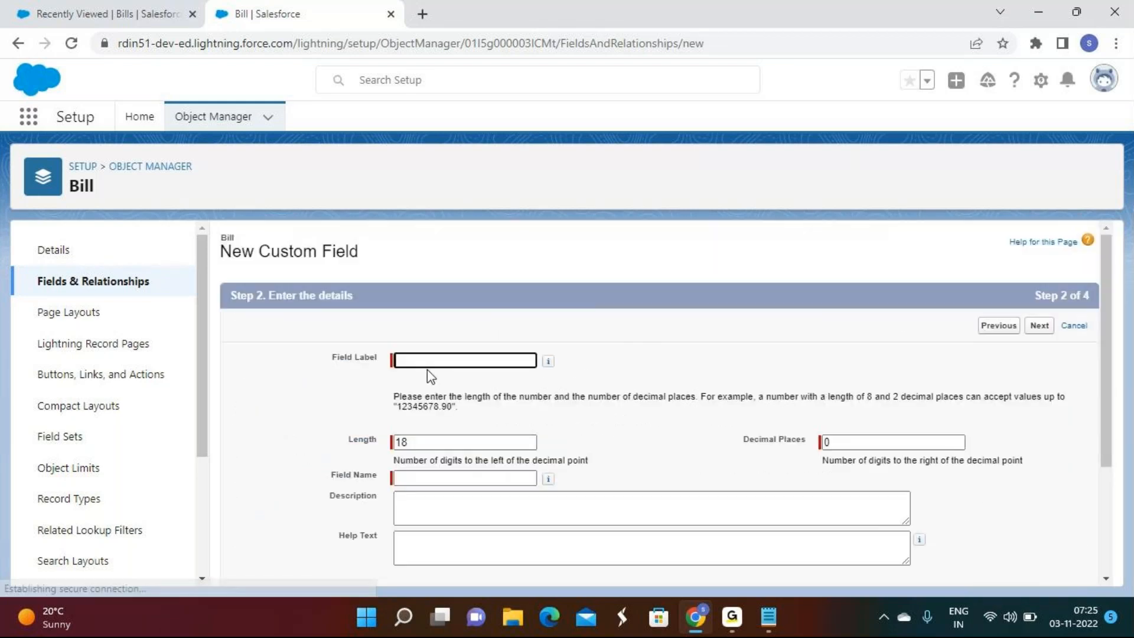
type("d")
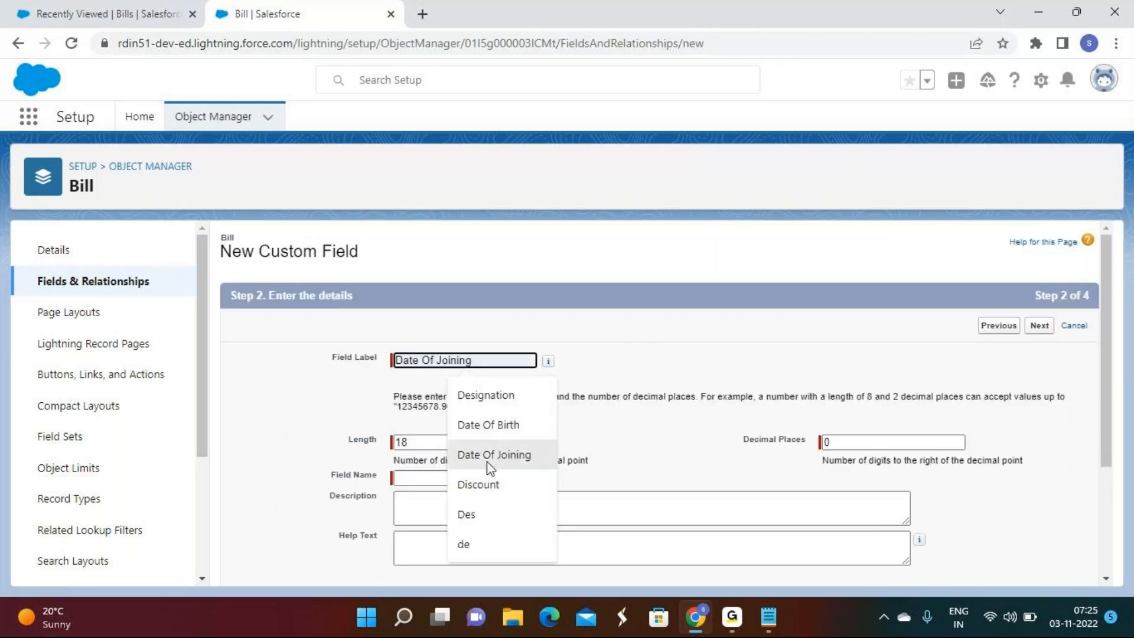
left_click(483, 484)
left_click(1044, 326)
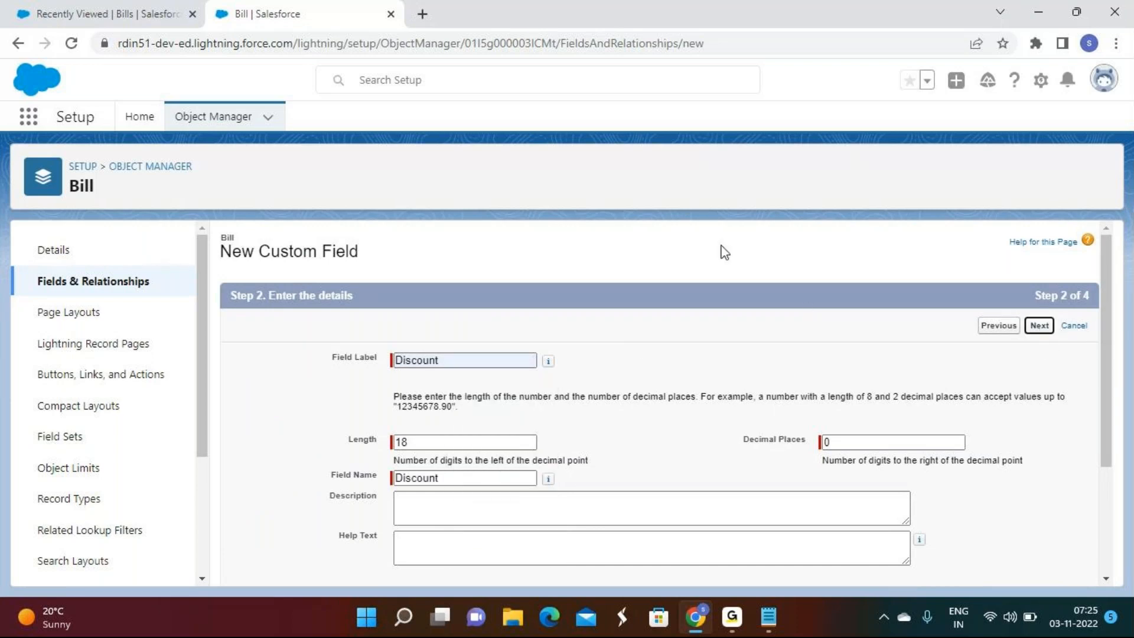
left_click(1038, 326)
left_click(974, 329)
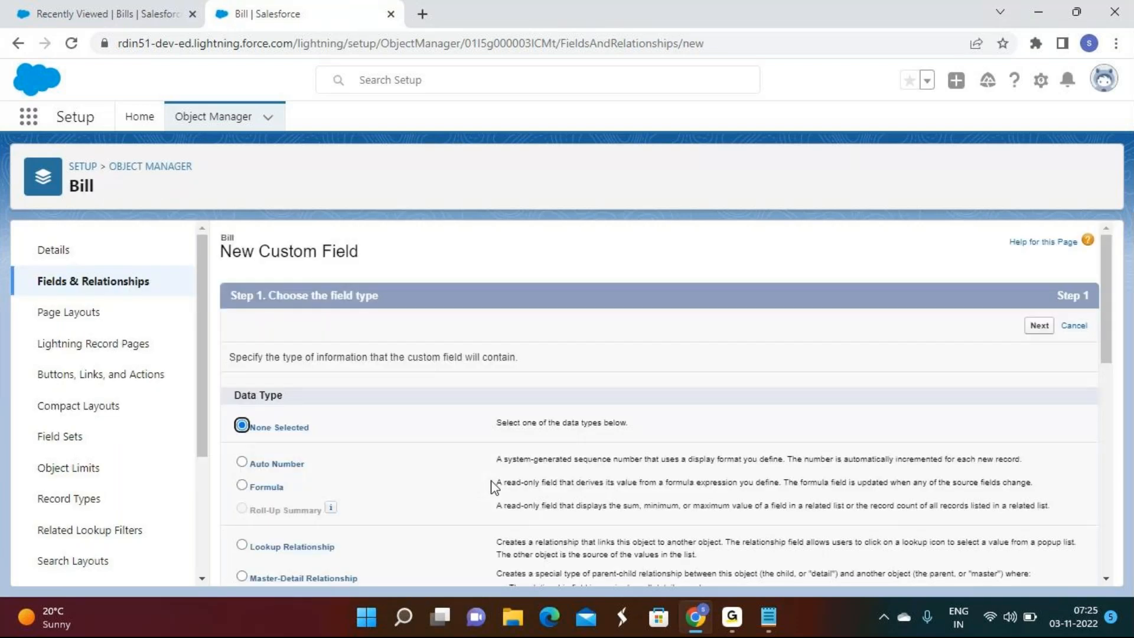
Step: Choose the Text data type for the next custom field on Bill and continue to its details
scroll(495, 486, "down", 4)
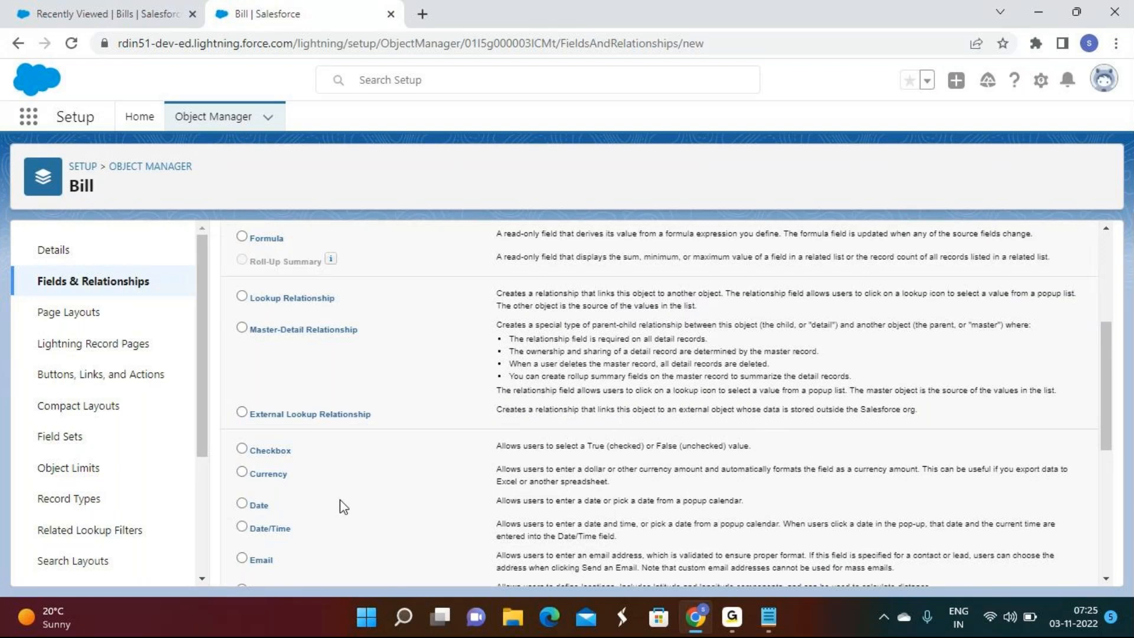
scroll(341, 500, "down", 4)
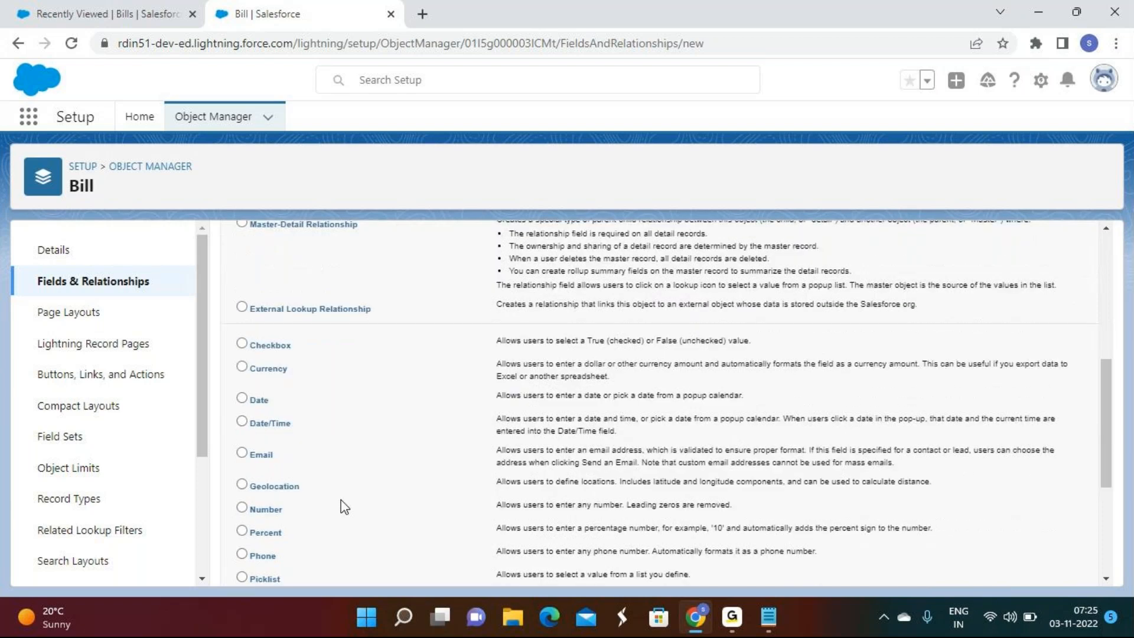
left_click(266, 483)
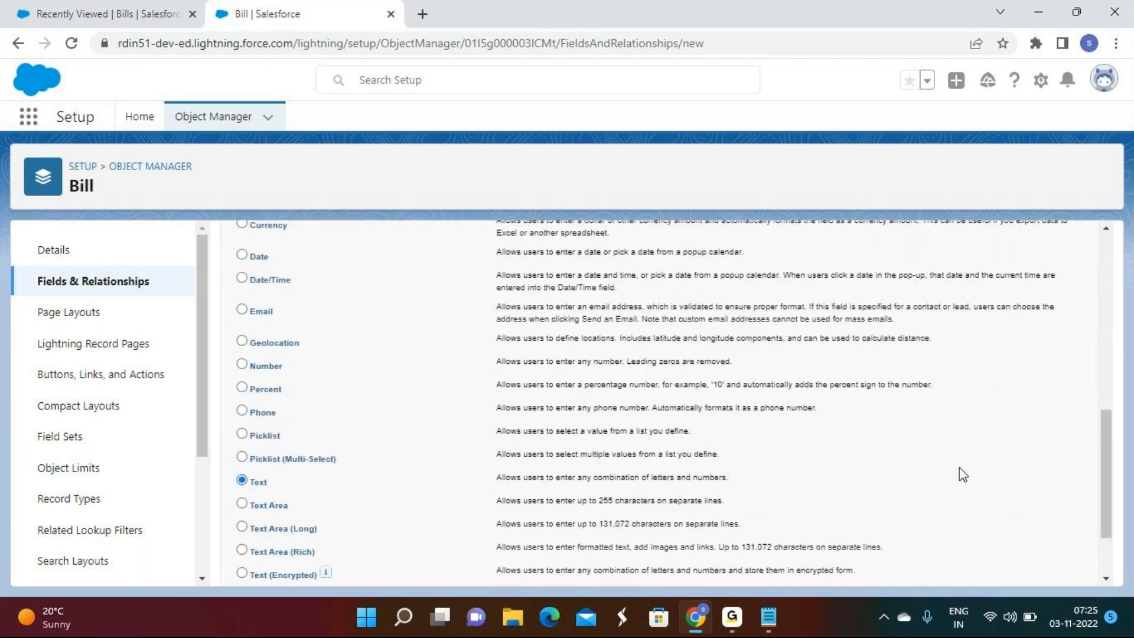
scroll(267, 487, "down", 2)
left_click(1041, 569)
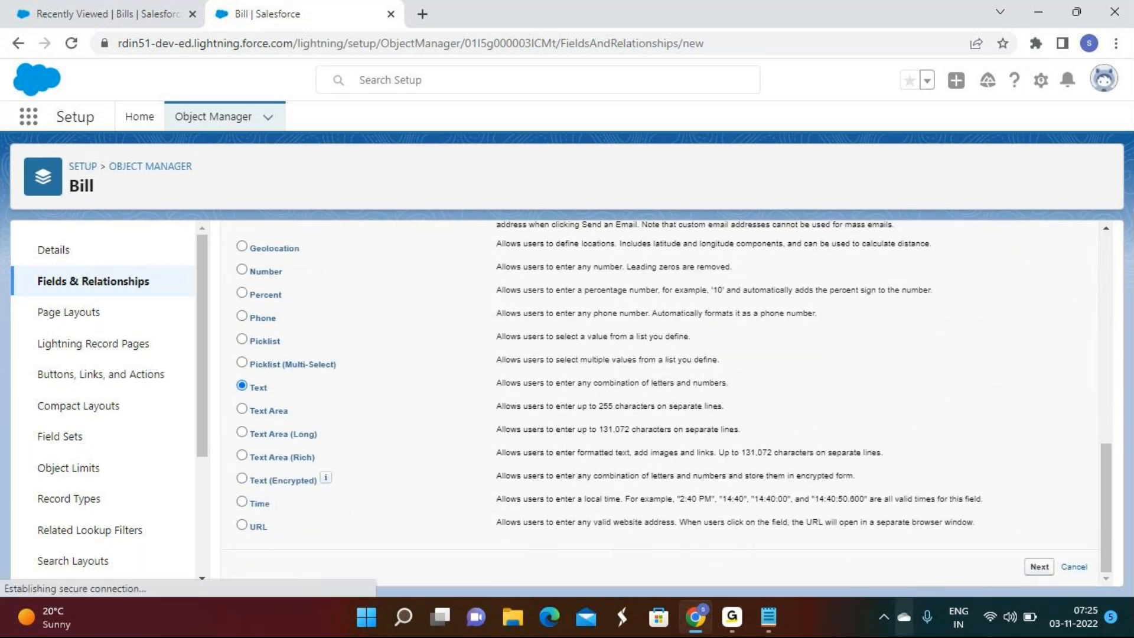
left_click(741, 619)
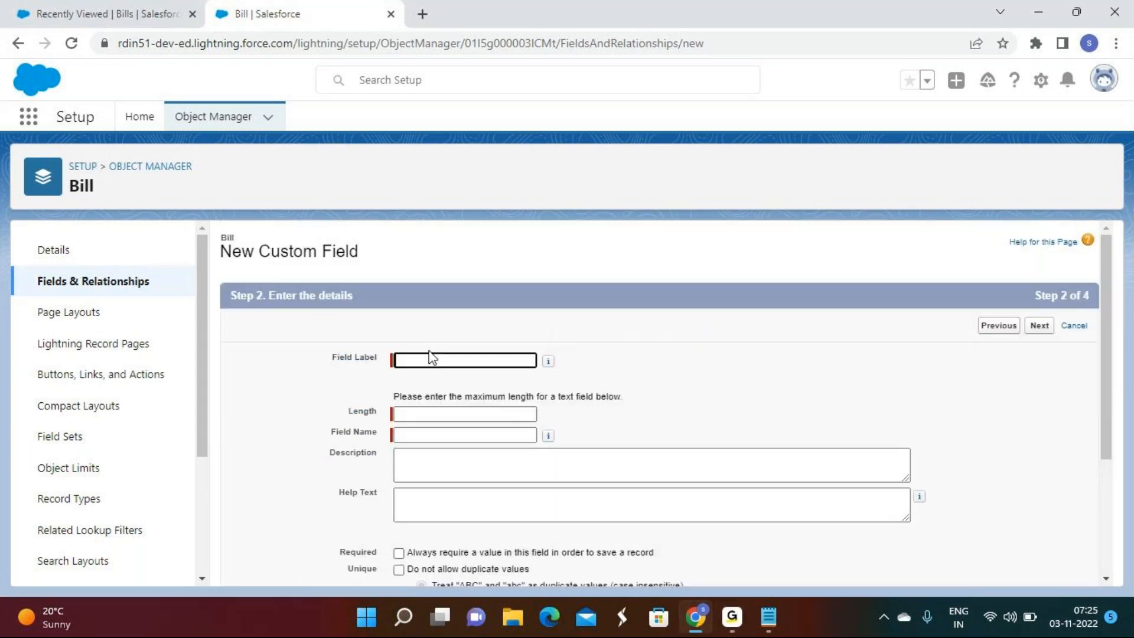
Step: Label the text field Product Name, fill in its maximum length, and save it with default security and page layout to begin another field
left_click(423, 365)
type("pro")
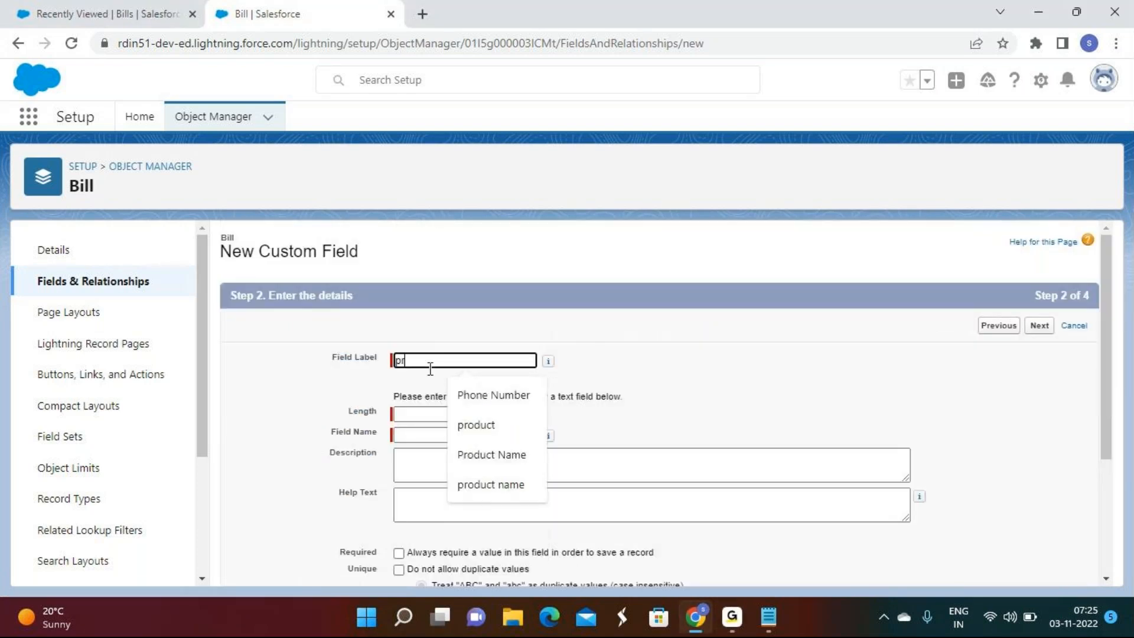
left_click(491, 425)
left_click(427, 414)
left_click(466, 449)
left_click(1041, 327)
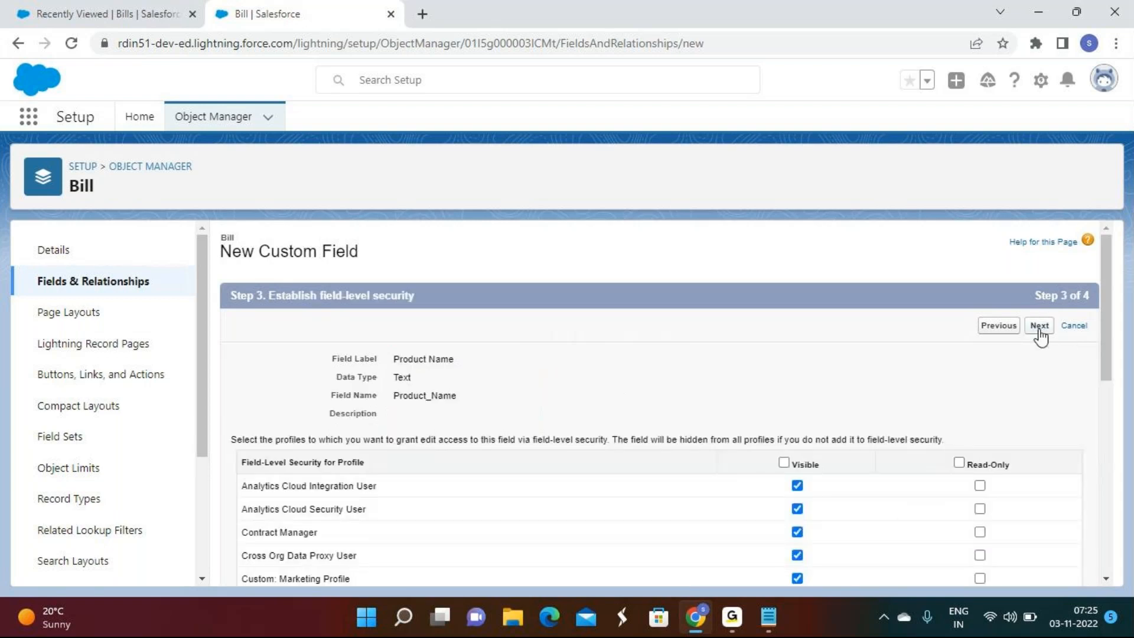
left_click(1040, 327)
left_click(1007, 329)
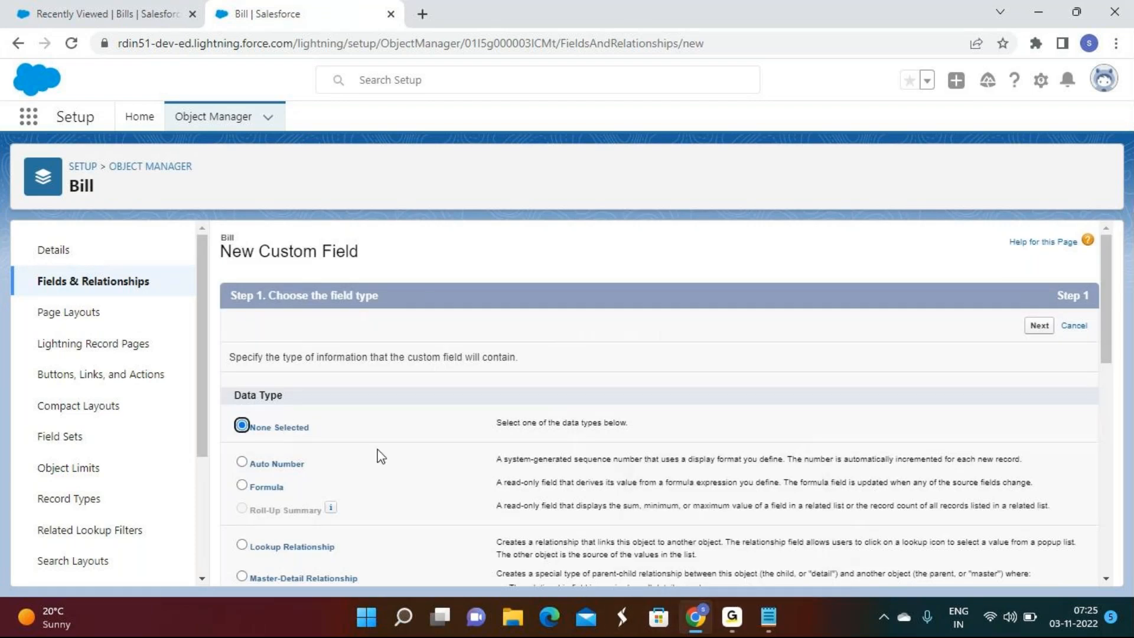
Step: Choose the Email data type for the next custom field on Bill and continue to its details
scroll(381, 457, "down", 3)
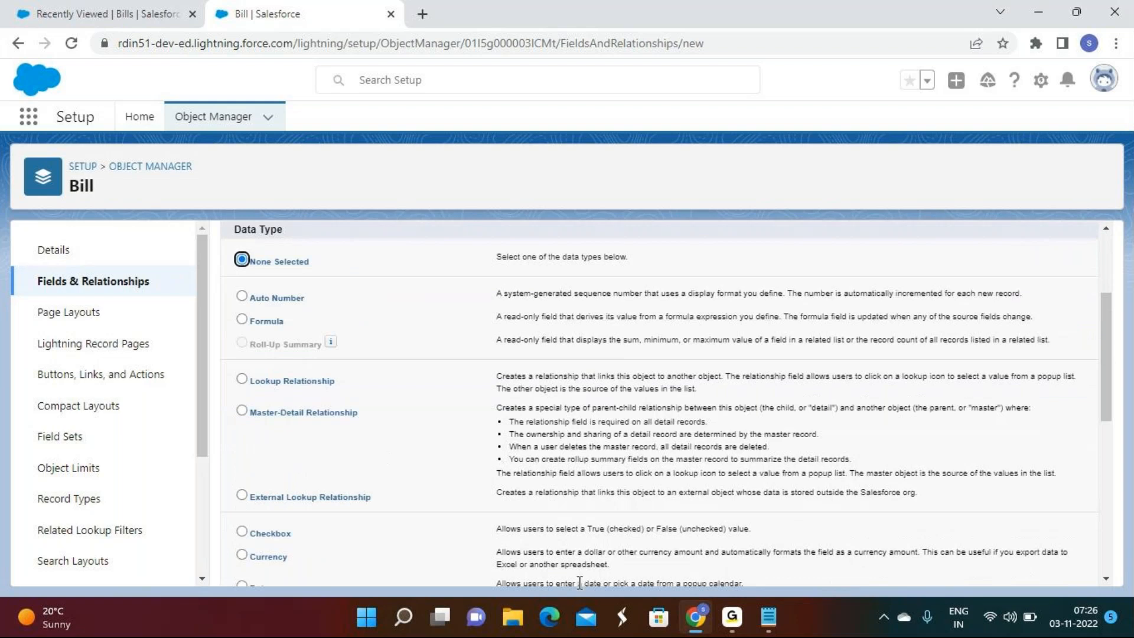
left_click(735, 625)
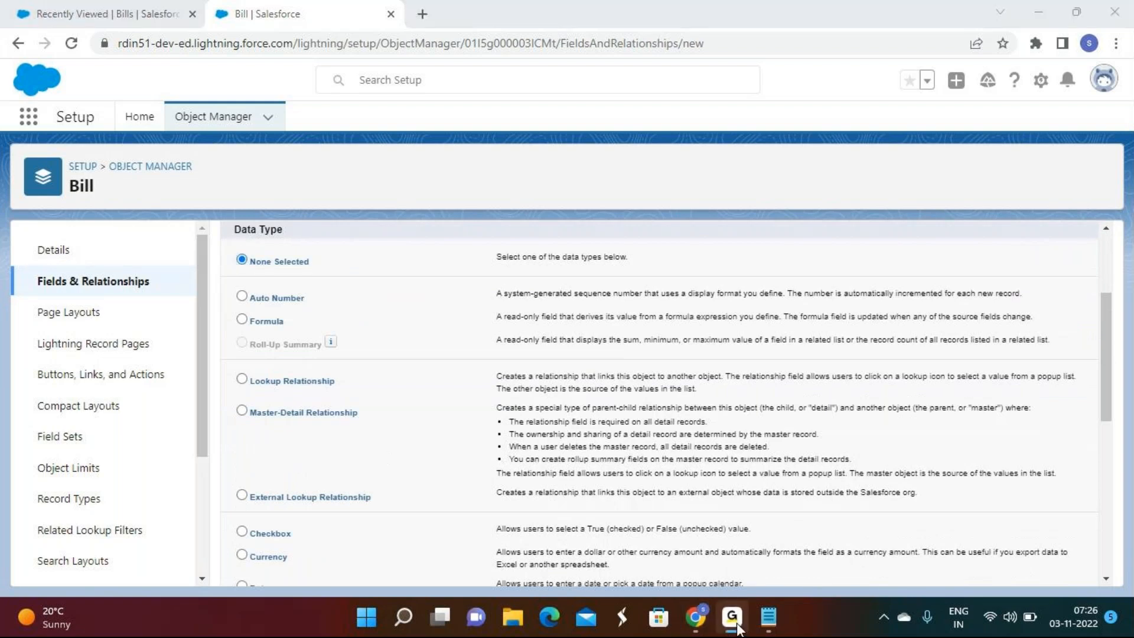
left_click(738, 625)
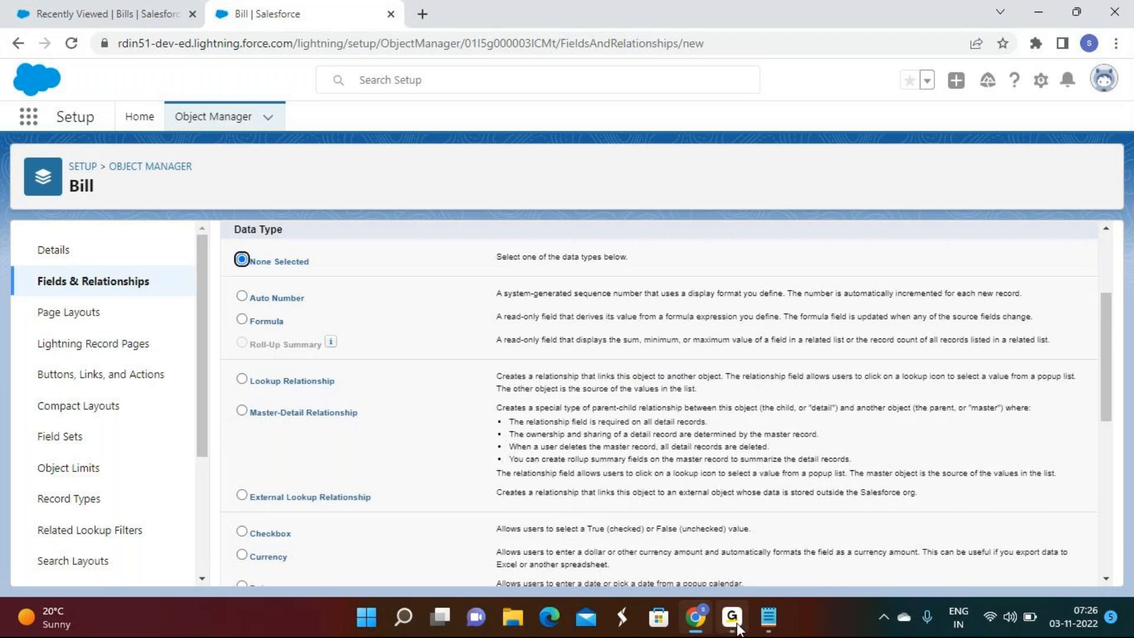
scroll(476, 399, "down", 3)
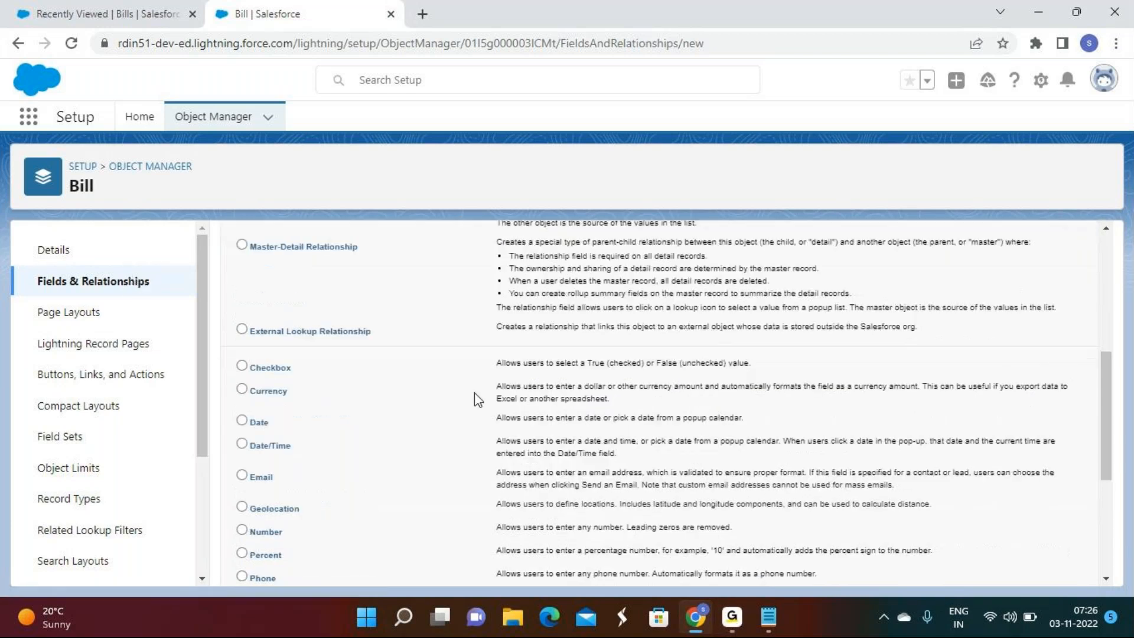
left_click(258, 477)
scroll(768, 372, "down", 2)
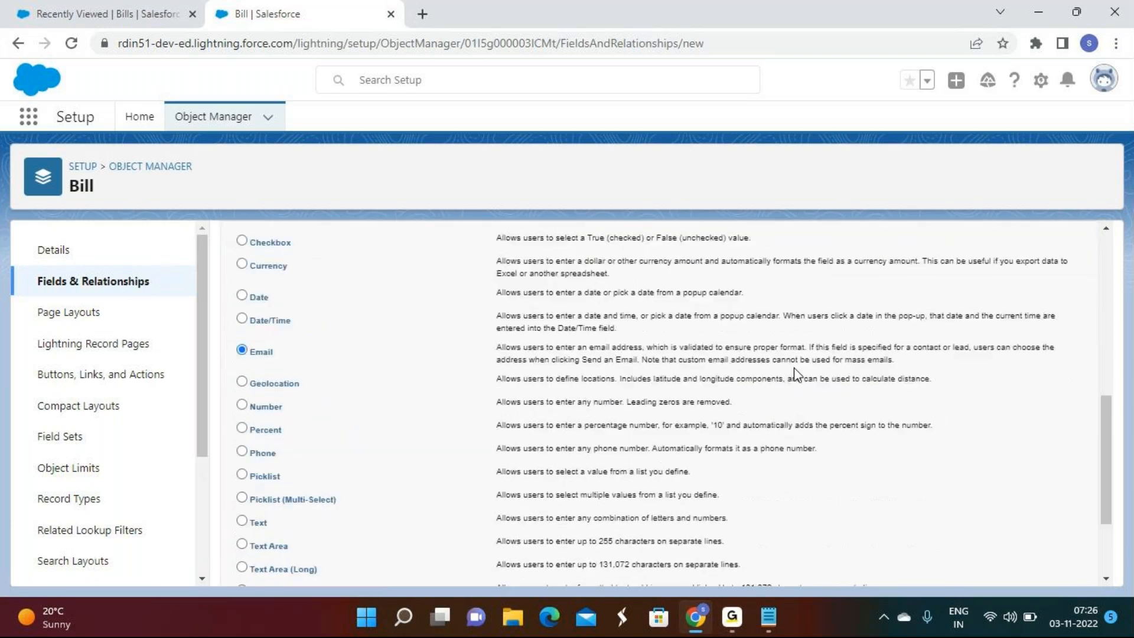
scroll(797, 373, "down", 3)
left_click(1037, 567)
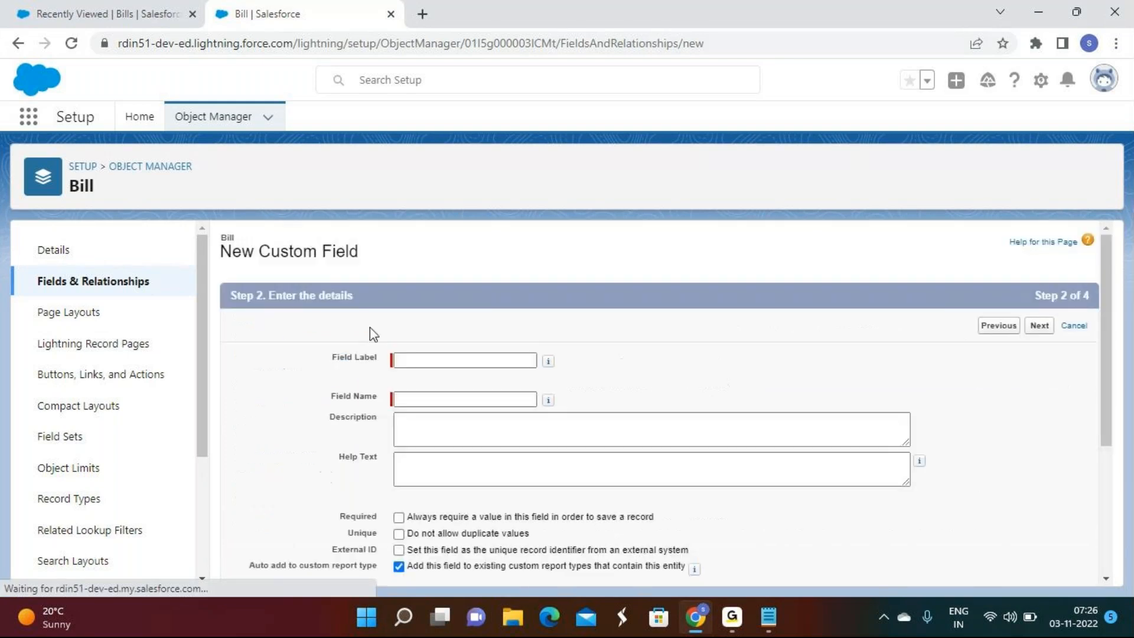
Step: Label the email field Customer Email ID, accept the default security and page layout, and save it to begin another field
left_click(460, 361)
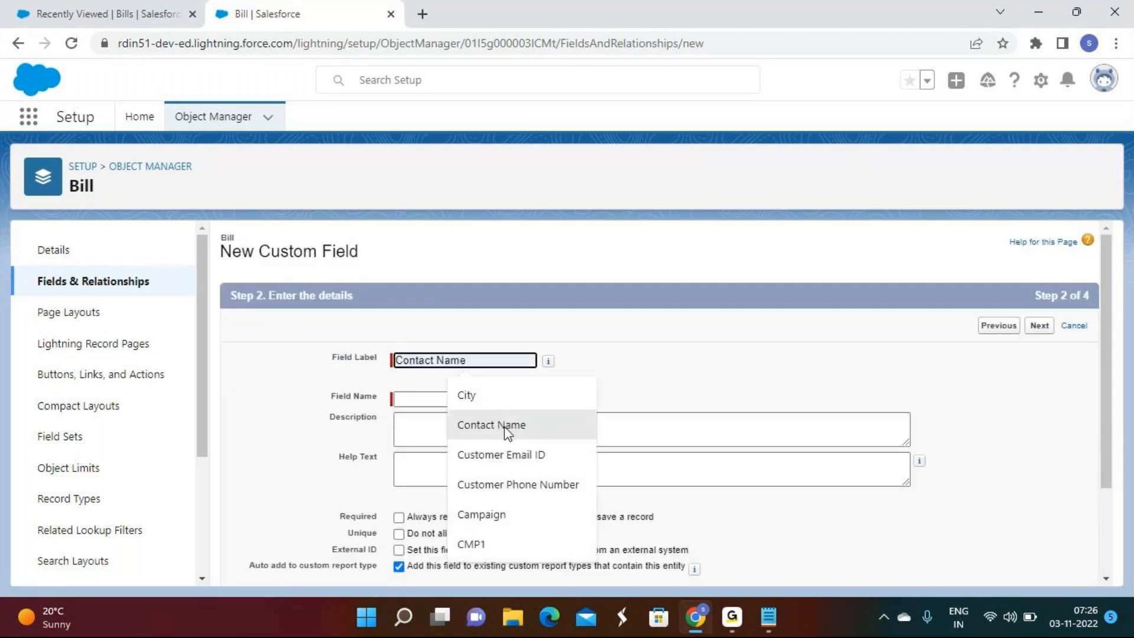
left_click(501, 455)
left_click(1041, 328)
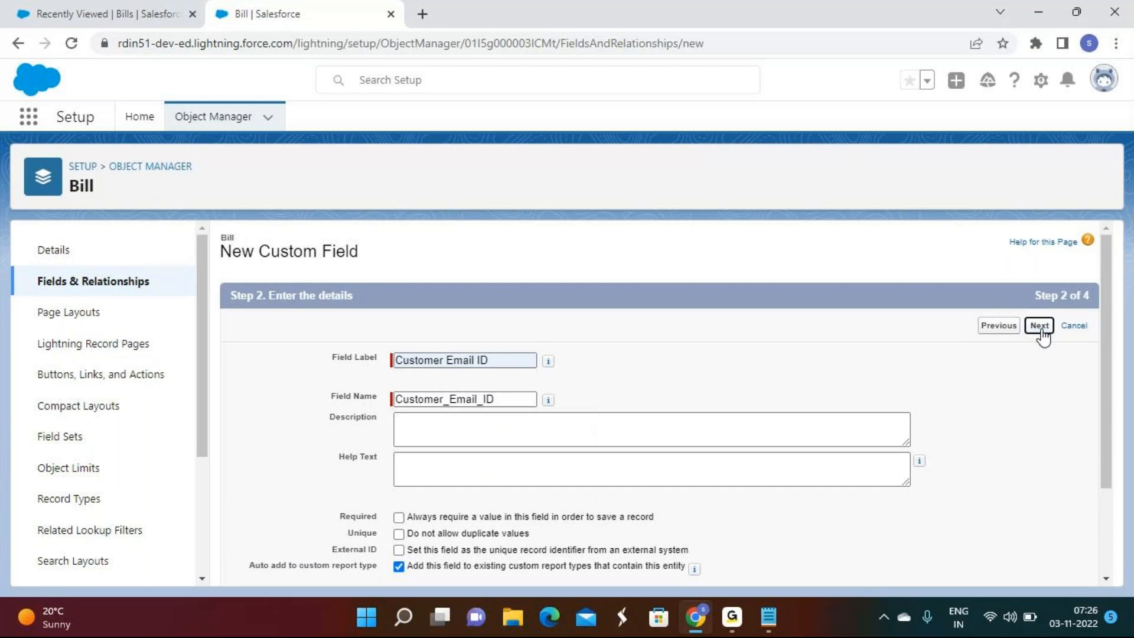
left_click(1041, 327)
left_click(993, 327)
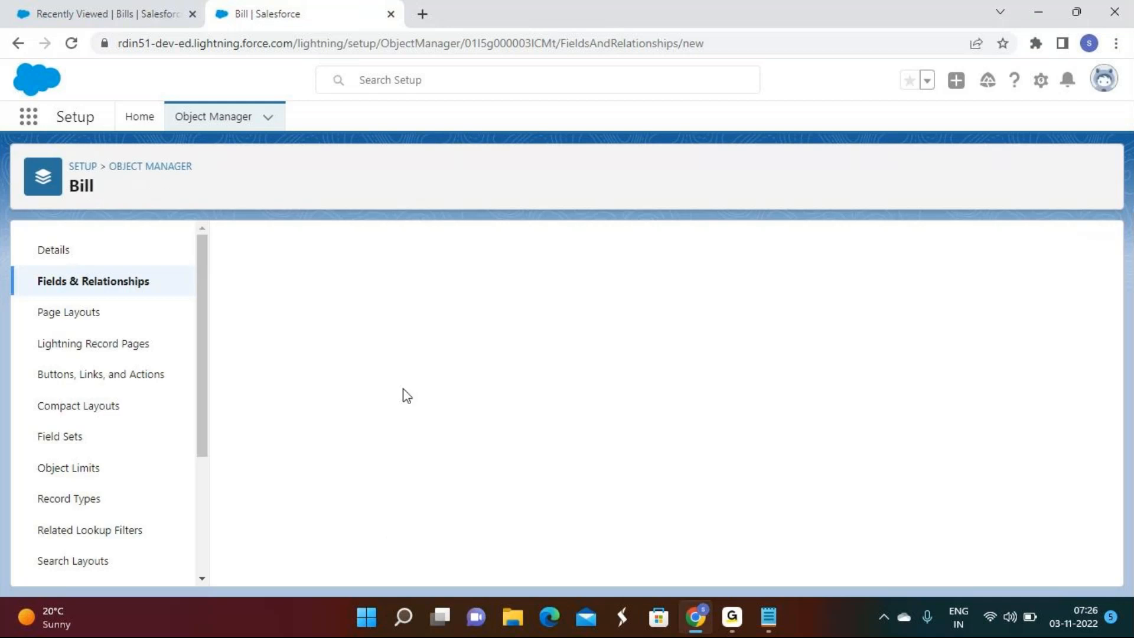
Step: Choose the Phone data type for the next custom field on Bill and continue to its details
scroll(406, 396, "down", 5)
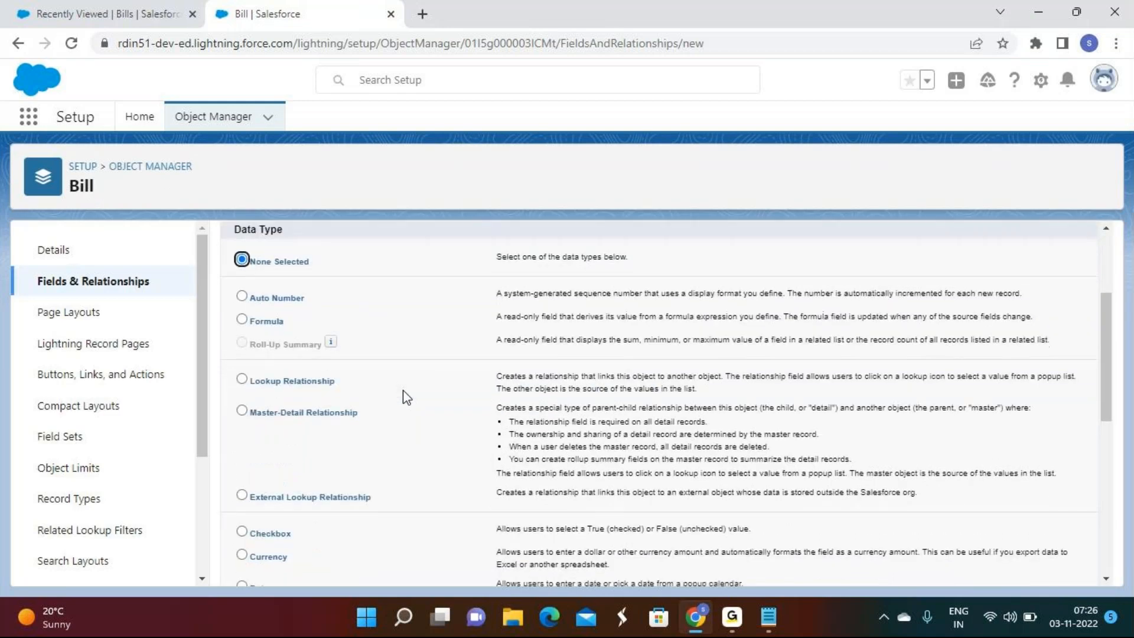
scroll(401, 393, "down", 3)
left_click(253, 494)
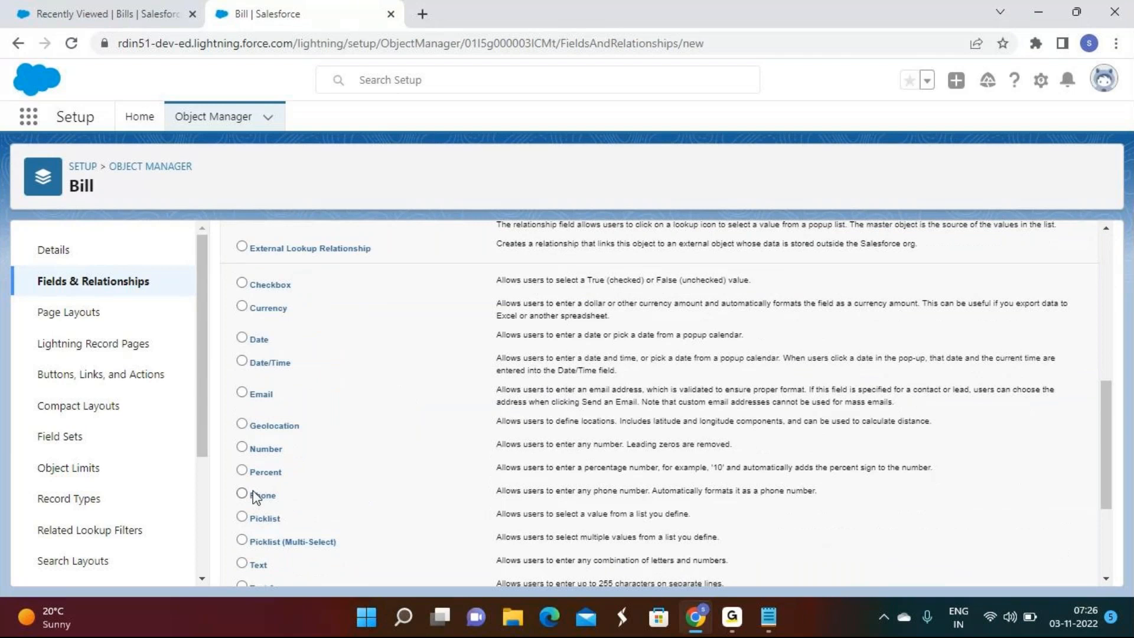
scroll(253, 494, "down", 3)
left_click(1040, 567)
Step: Label the phone field Phone Number, accept the default security and page layout, and save it to finish adding fields on Bill
left_click(436, 360)
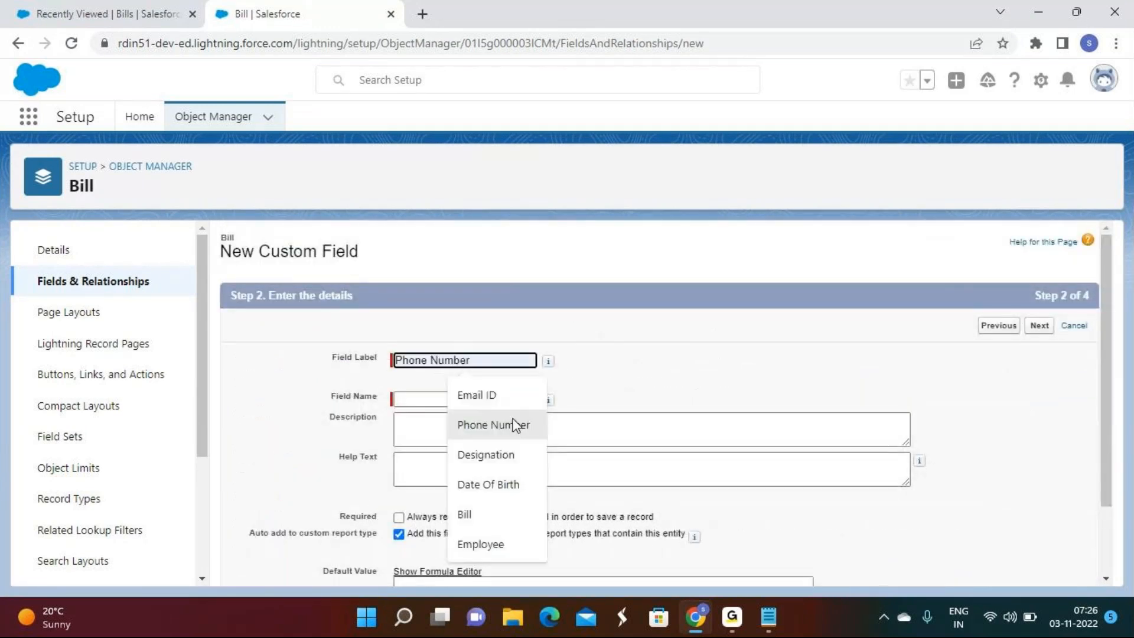
left_click(503, 426)
left_click(1038, 328)
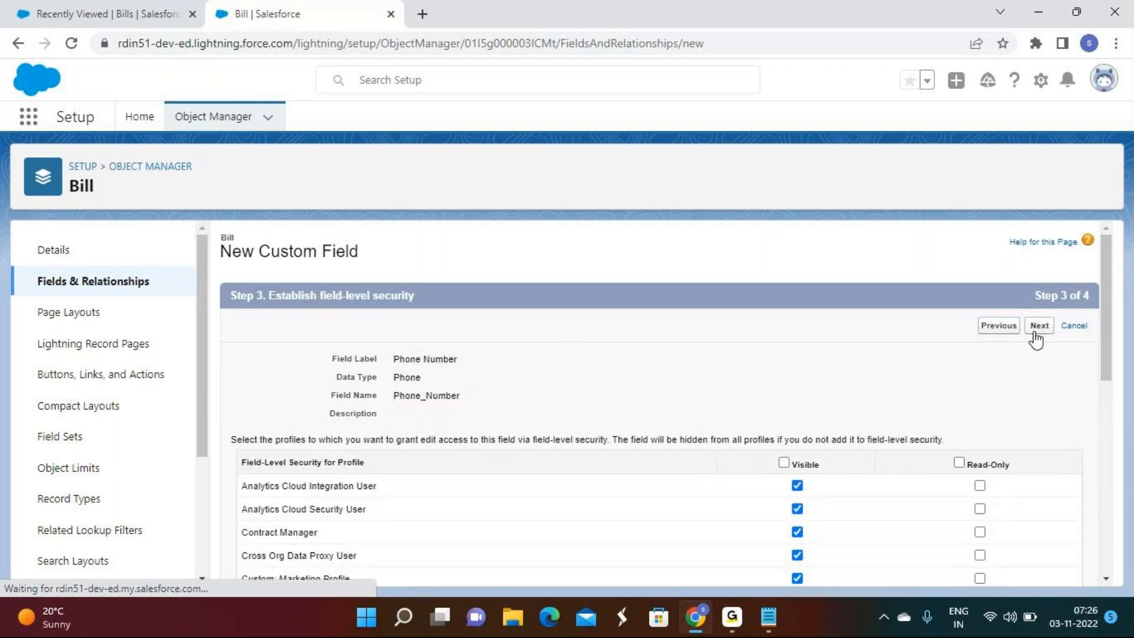
left_click(1037, 331)
left_click(1037, 331)
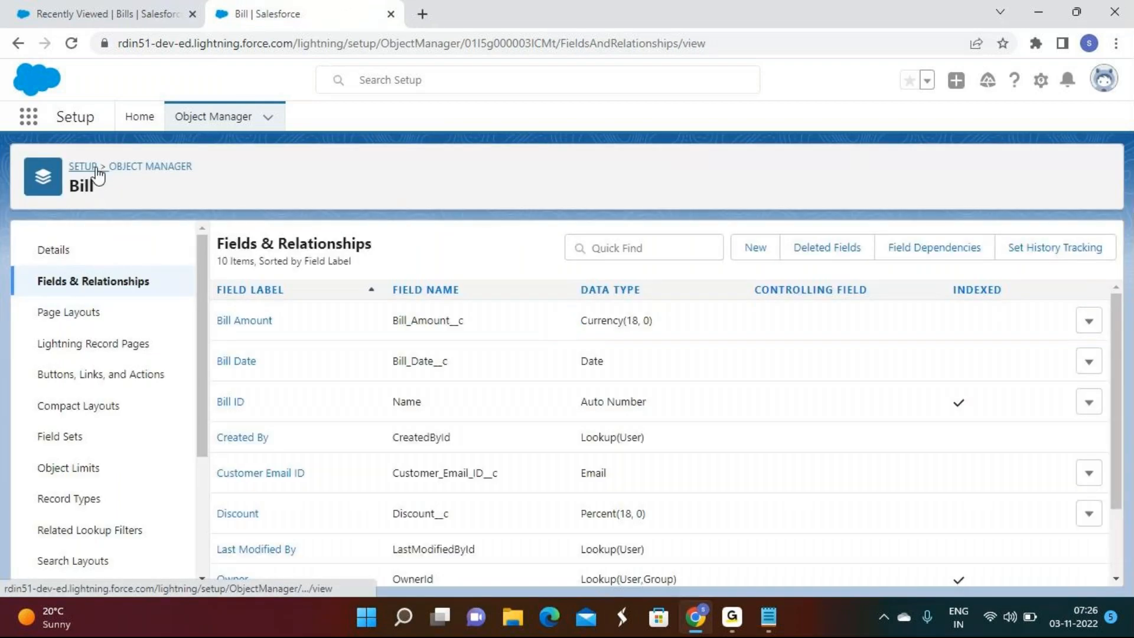
Step: Open the custom store object from the list of all objects and show its fields and relationships
left_click(73, 170)
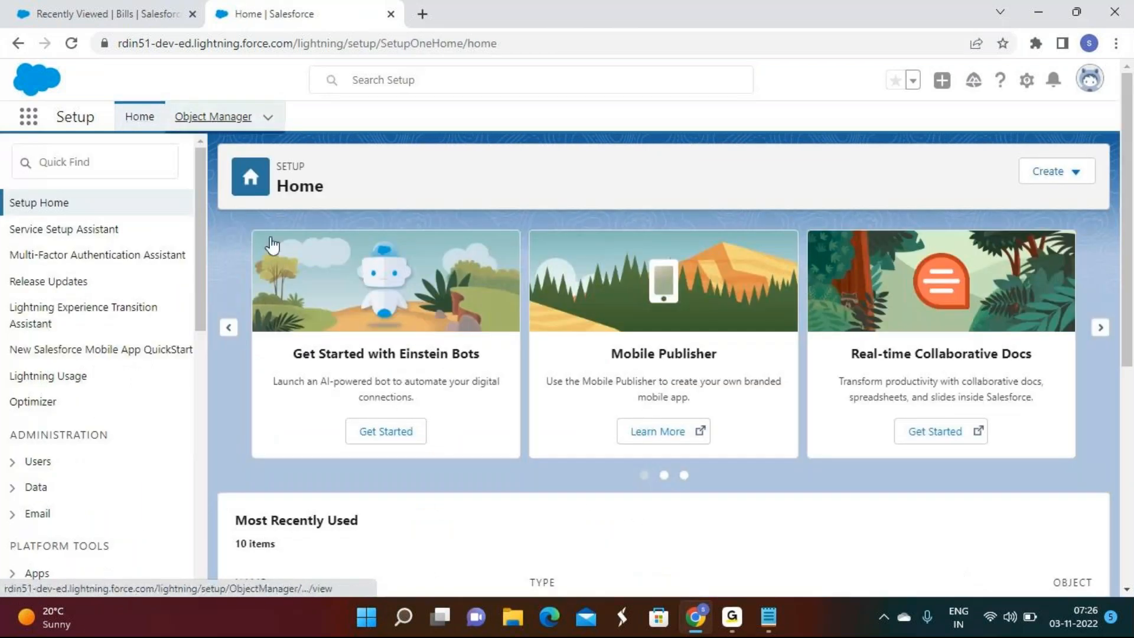
left_click(213, 116)
scroll(300, 353, "down", 12)
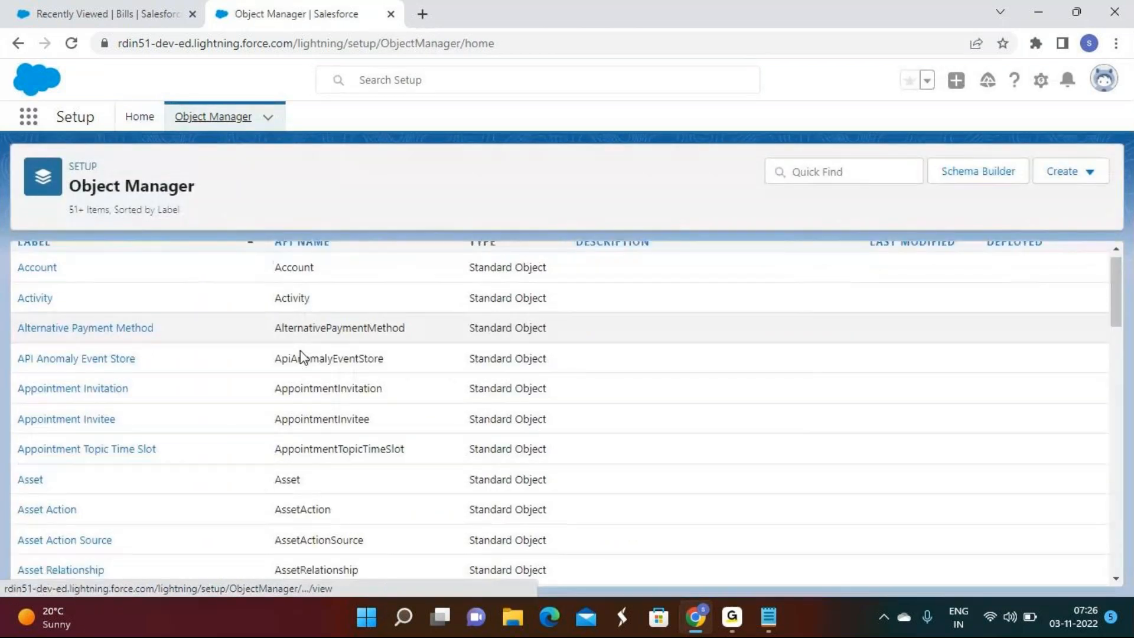
scroll(302, 355, "down", 15)
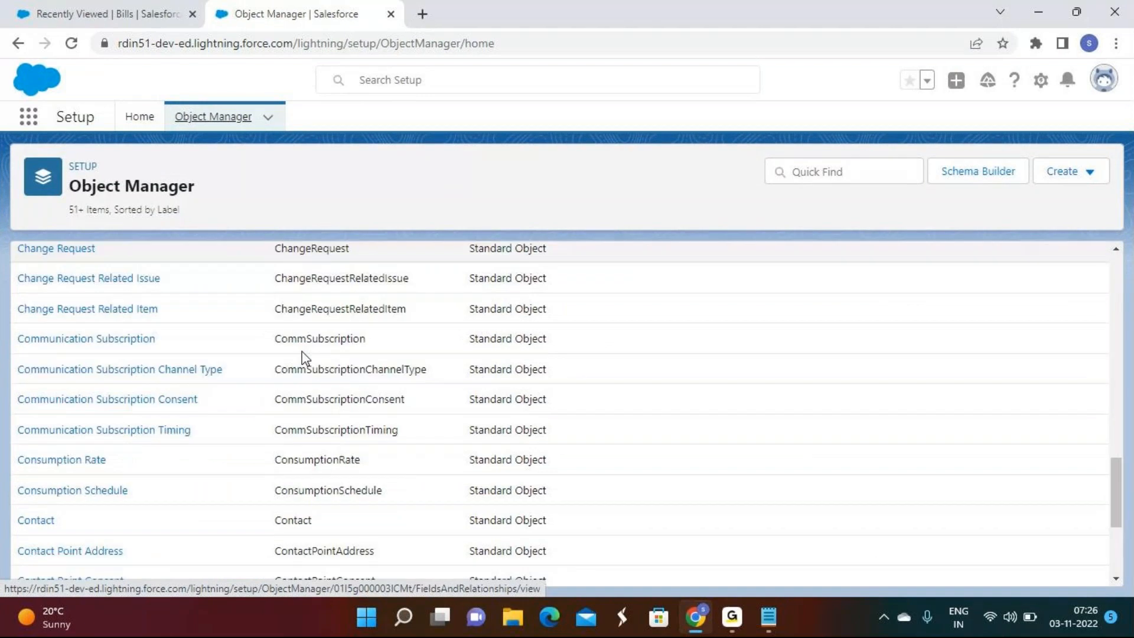
scroll(305, 359, "down", 20)
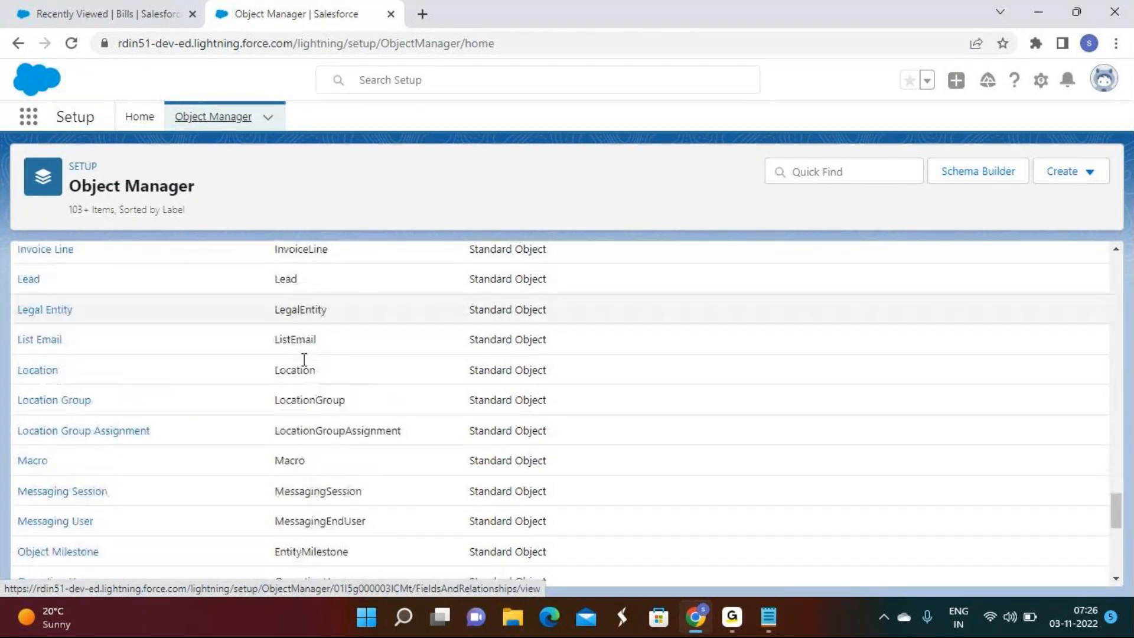
scroll(304, 359, "down", 20)
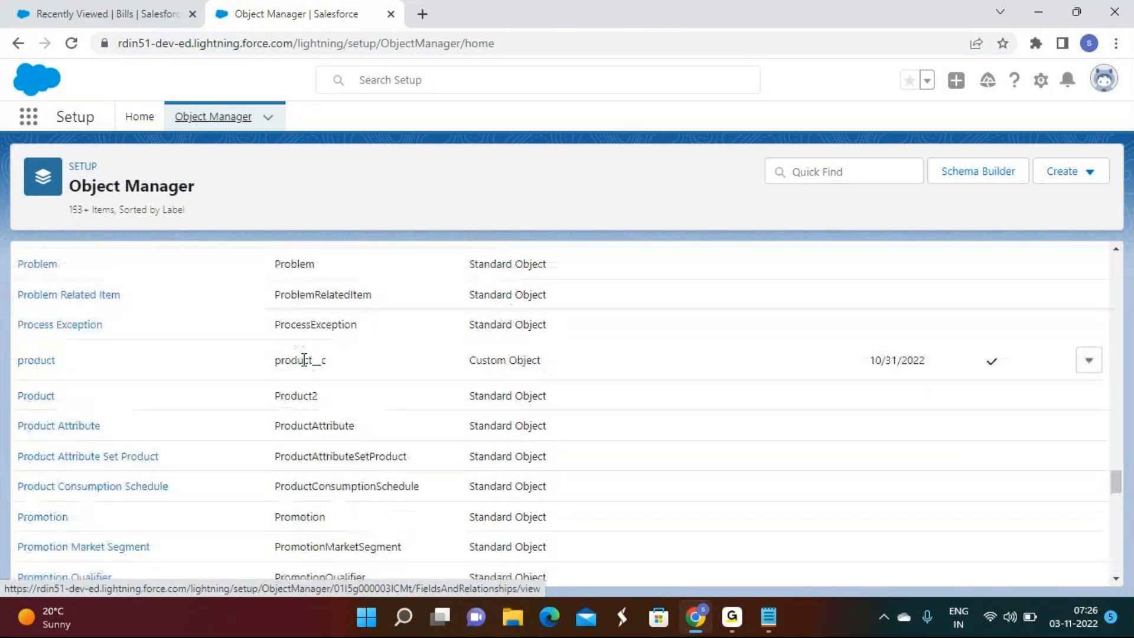
scroll(305, 360, "down", 10)
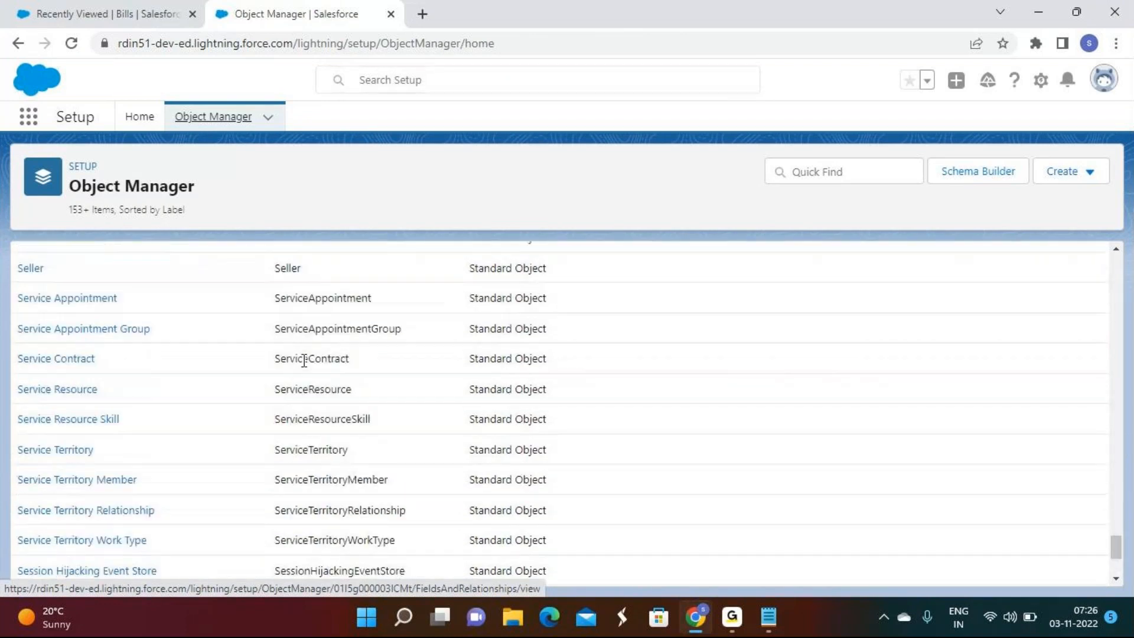
scroll(109, 342, "up", 2)
scroll(109, 342, "down", 6)
scroll(110, 344, "down", 1)
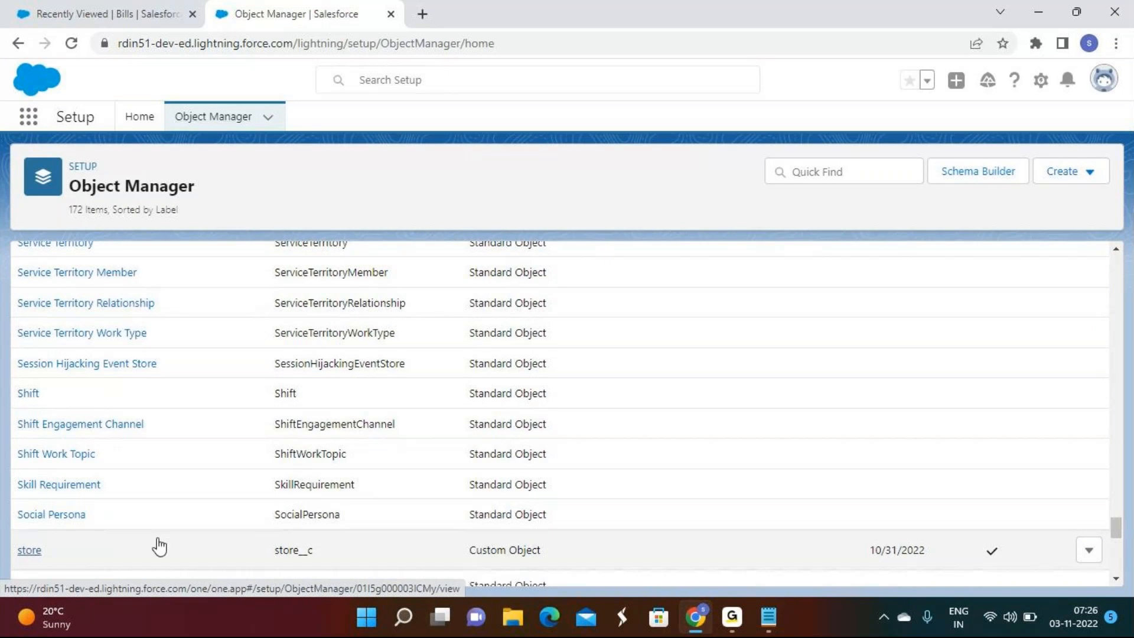
left_click(30, 551)
left_click(65, 285)
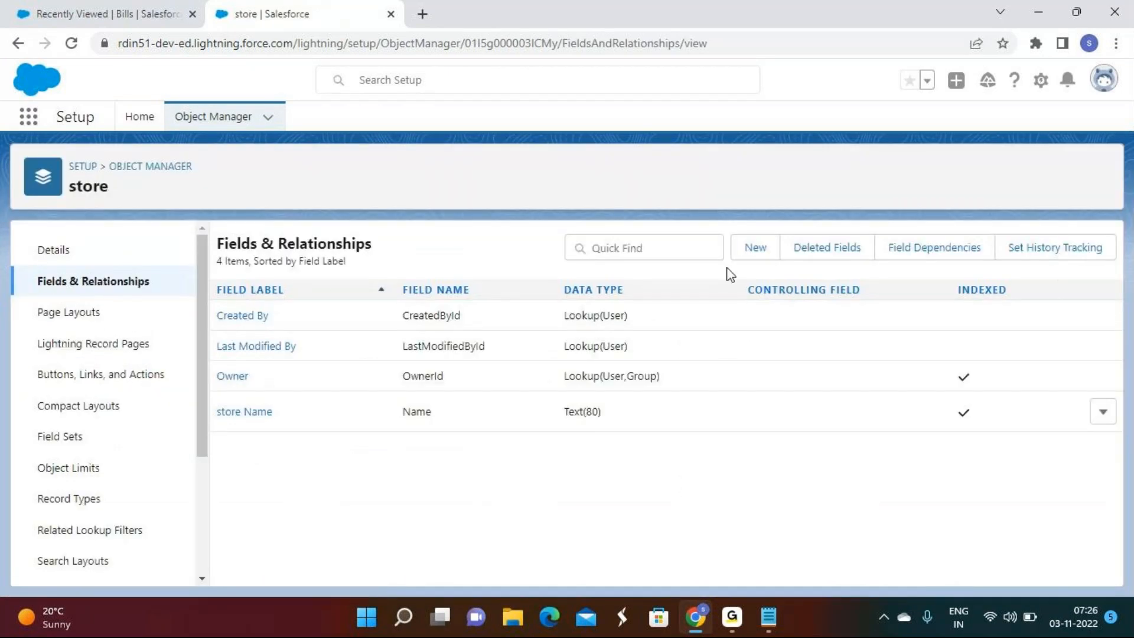
Step: Start a new custom field on store with the Text Area (Long) data type and continue to its details
left_click(752, 247)
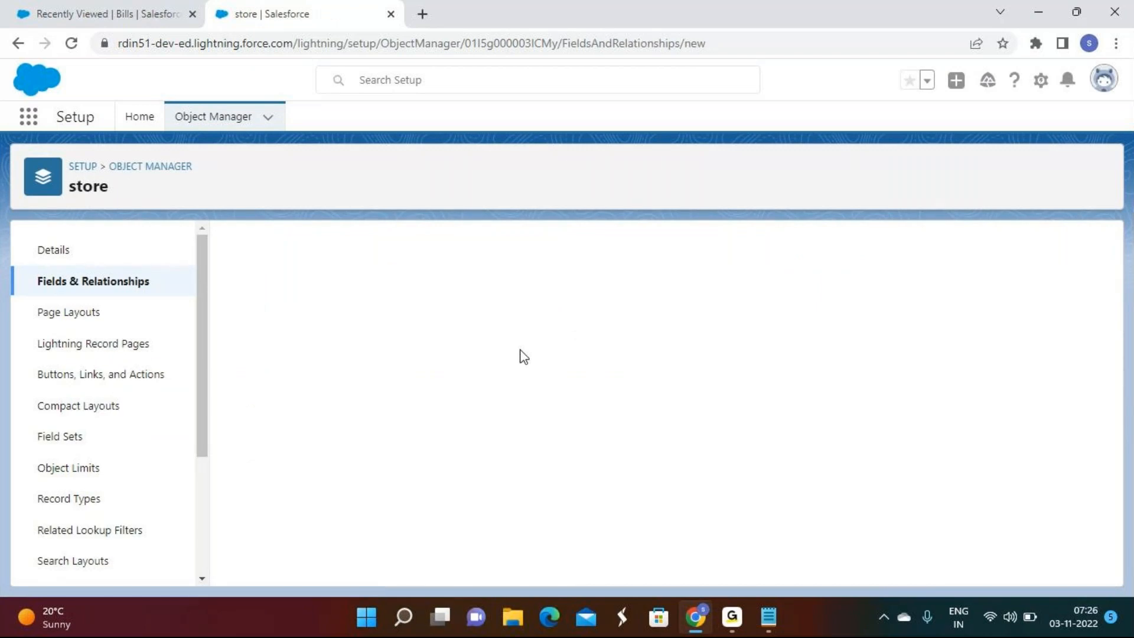
scroll(436, 474, "down", 1)
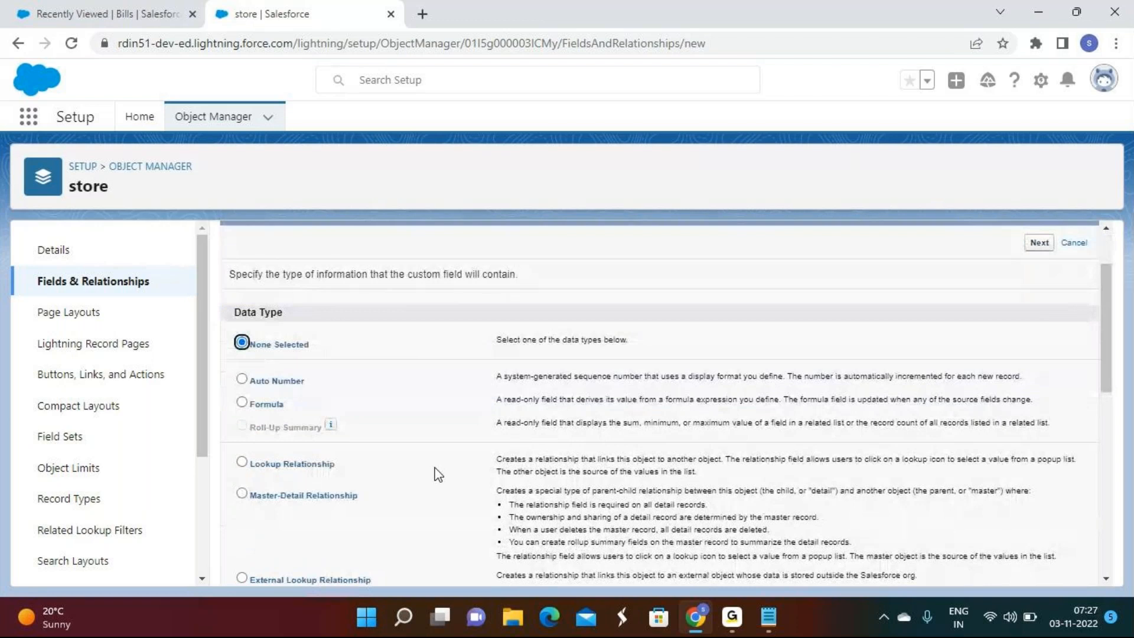
scroll(436, 473, "down", 3)
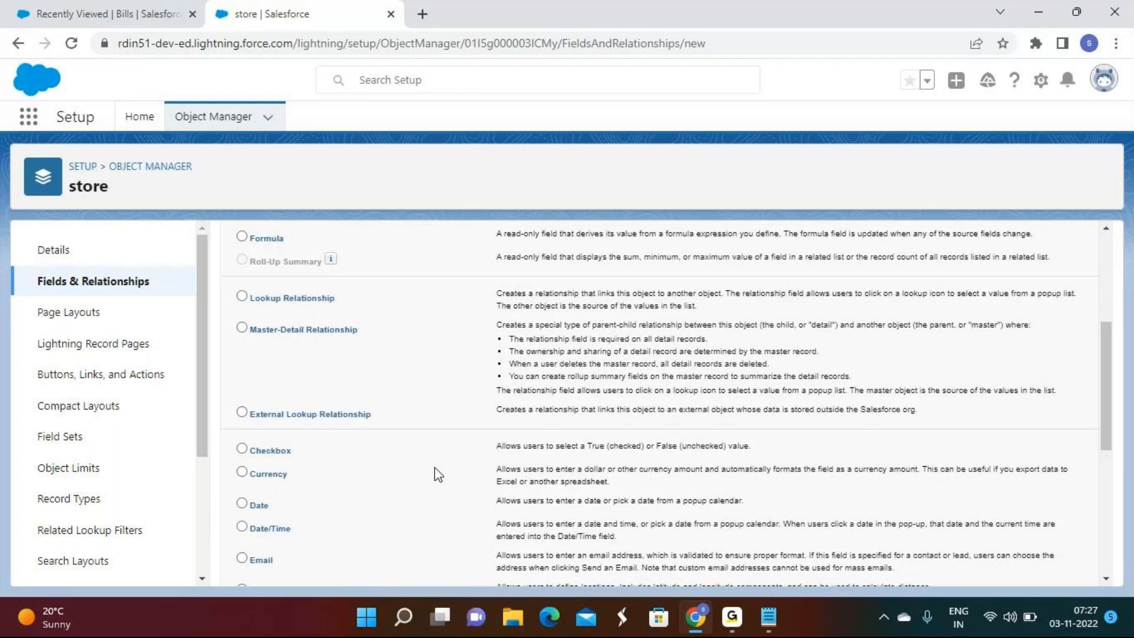
scroll(437, 475, "down", 6)
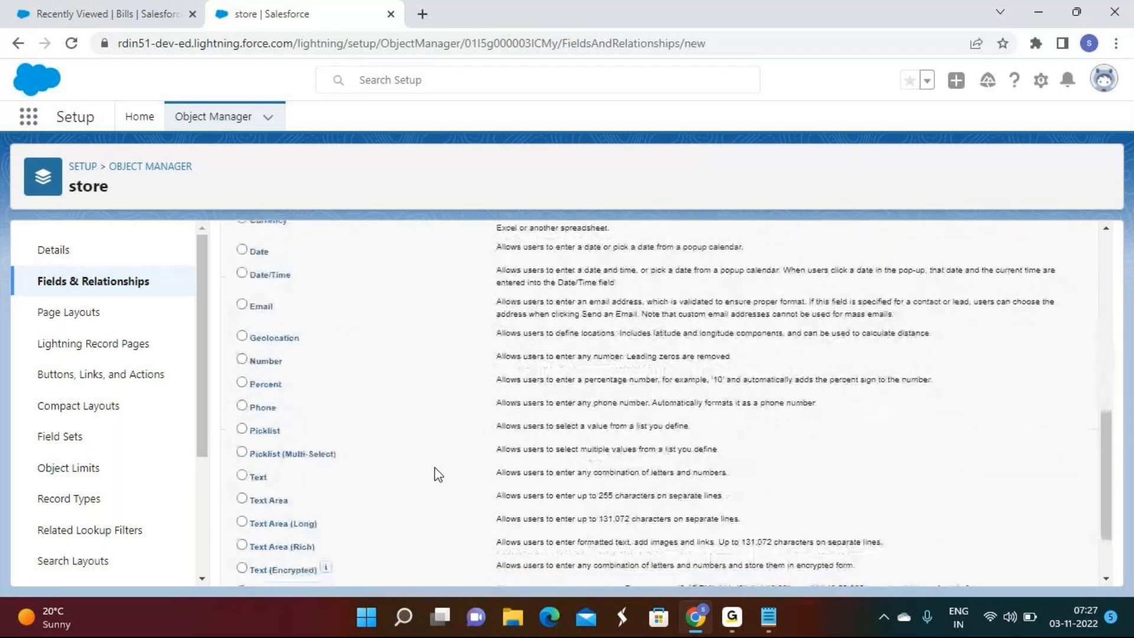
left_click(282, 446)
scroll(281, 446, "down", 1)
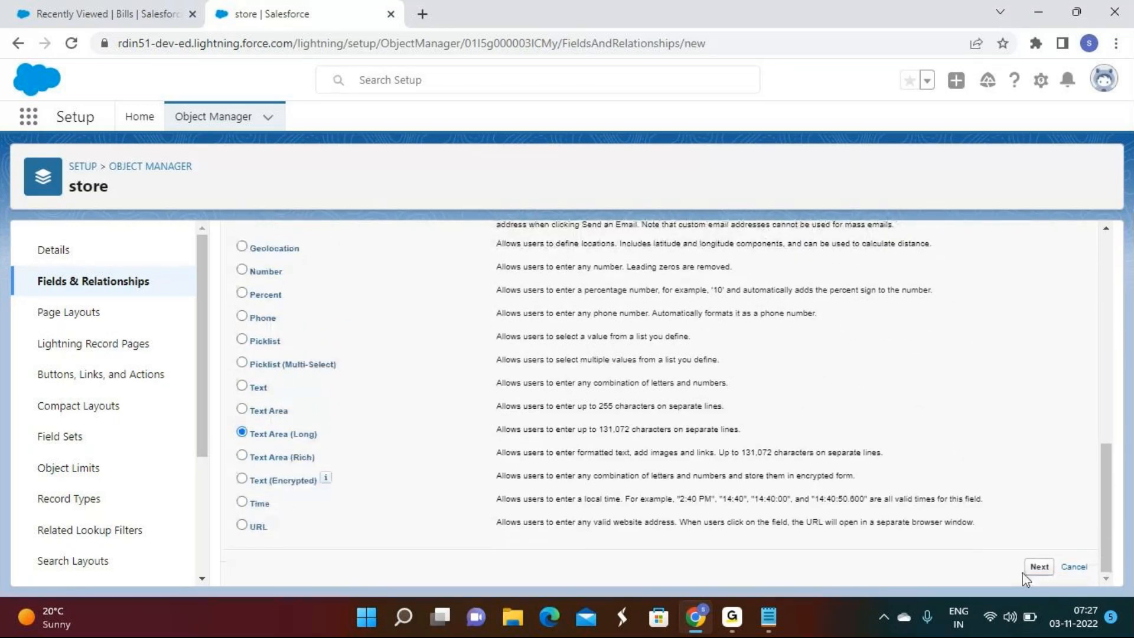
left_click(1039, 567)
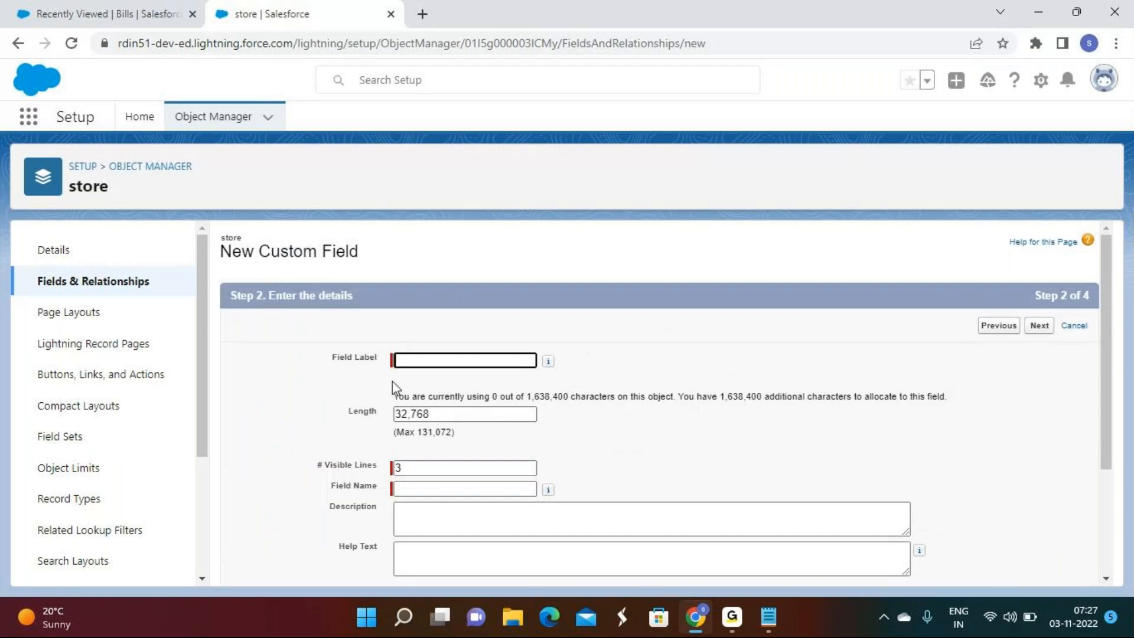
Step: Label the long text field Store Address with 7 visible lines, and save it with default security and layout to begin another field
left_click(428, 354)
type("store")
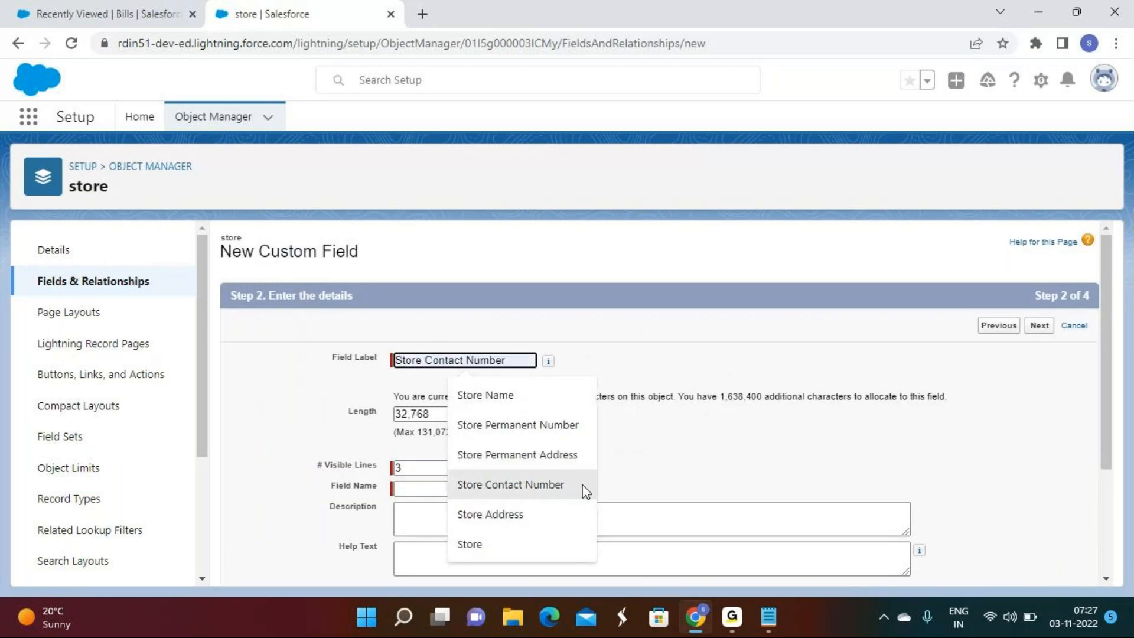
left_click(527, 513)
left_click(478, 463)
key("BackSpace")
type("7")
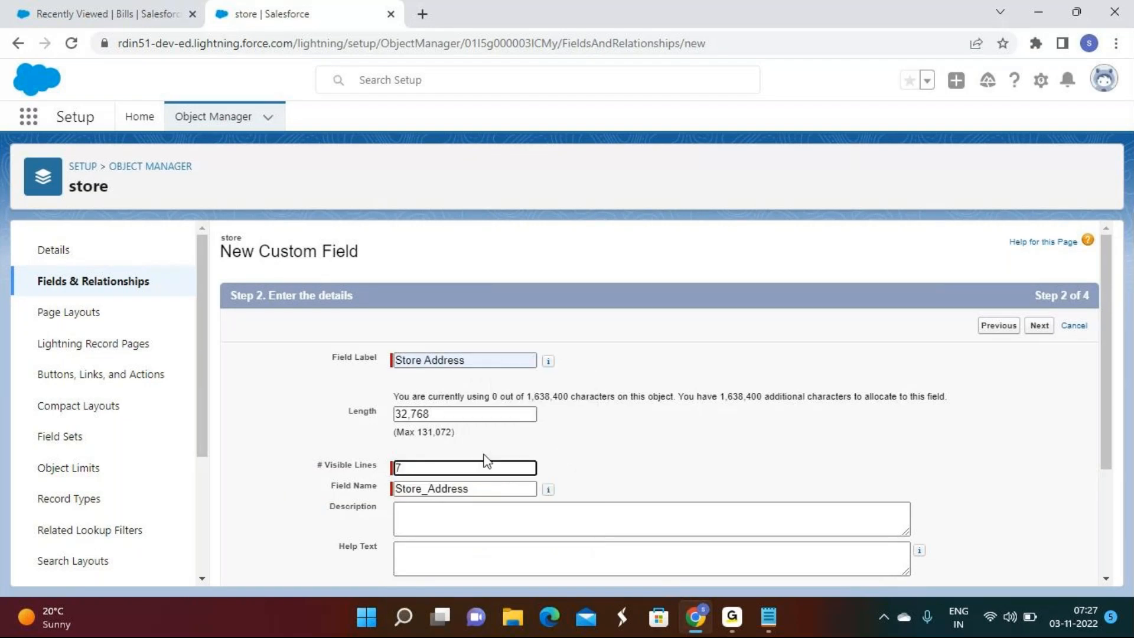
left_click(1050, 327)
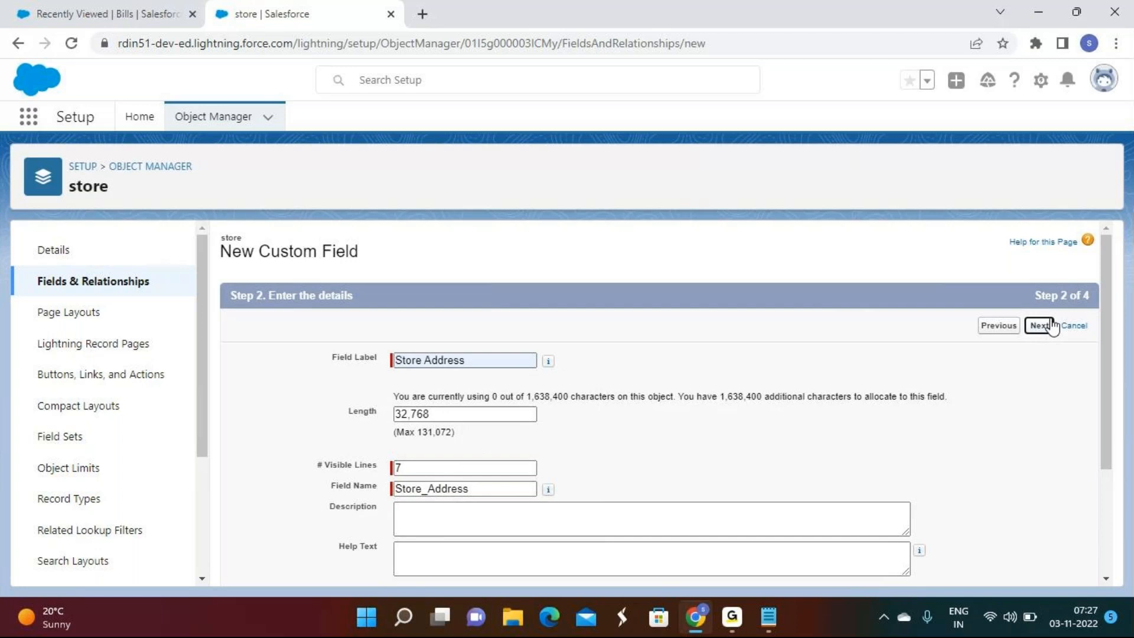
left_click(1045, 326)
left_click(1006, 330)
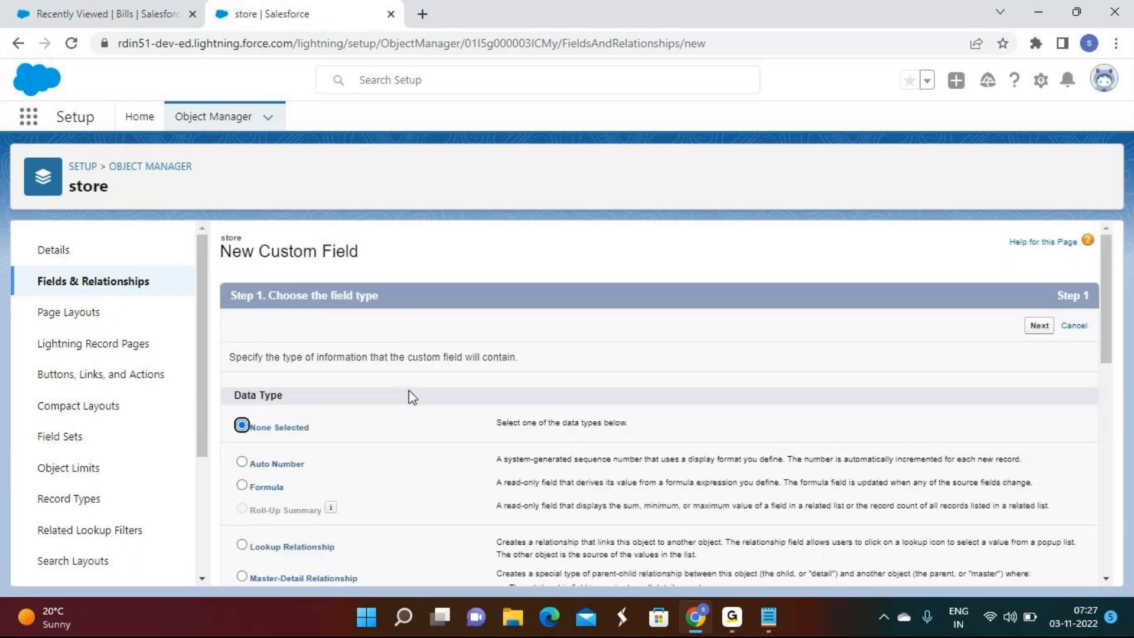
Step: Choose Text Area (Long) again as the data type for the next custom field on store and continue to its details
scroll(406, 466, "down", 5)
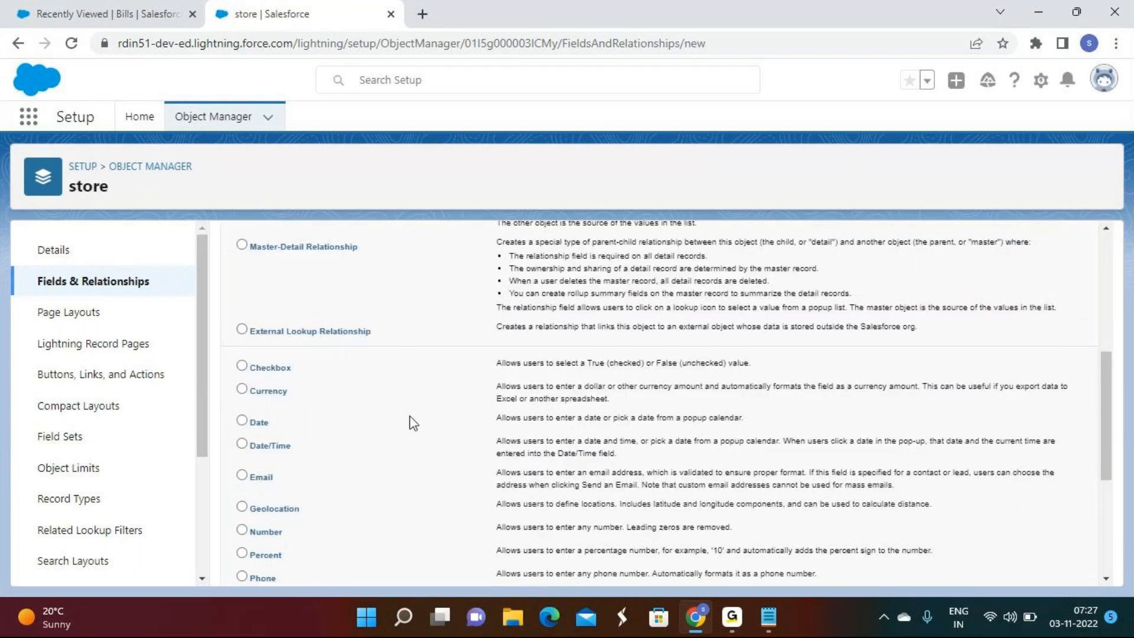
scroll(417, 401, "down", 1)
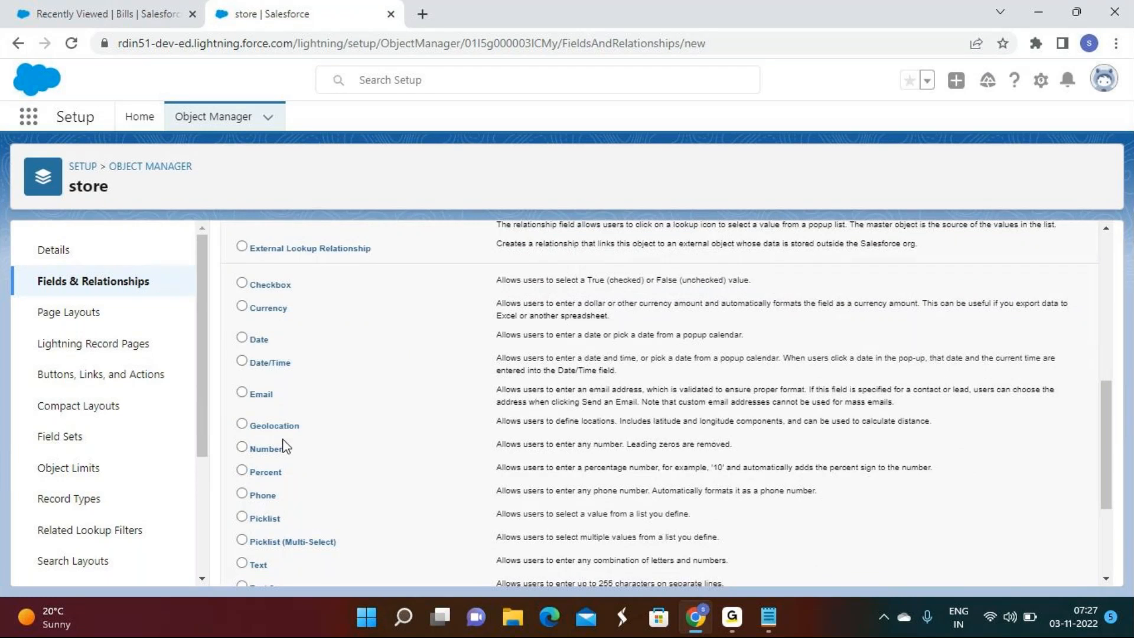
scroll(287, 446, "up", 3)
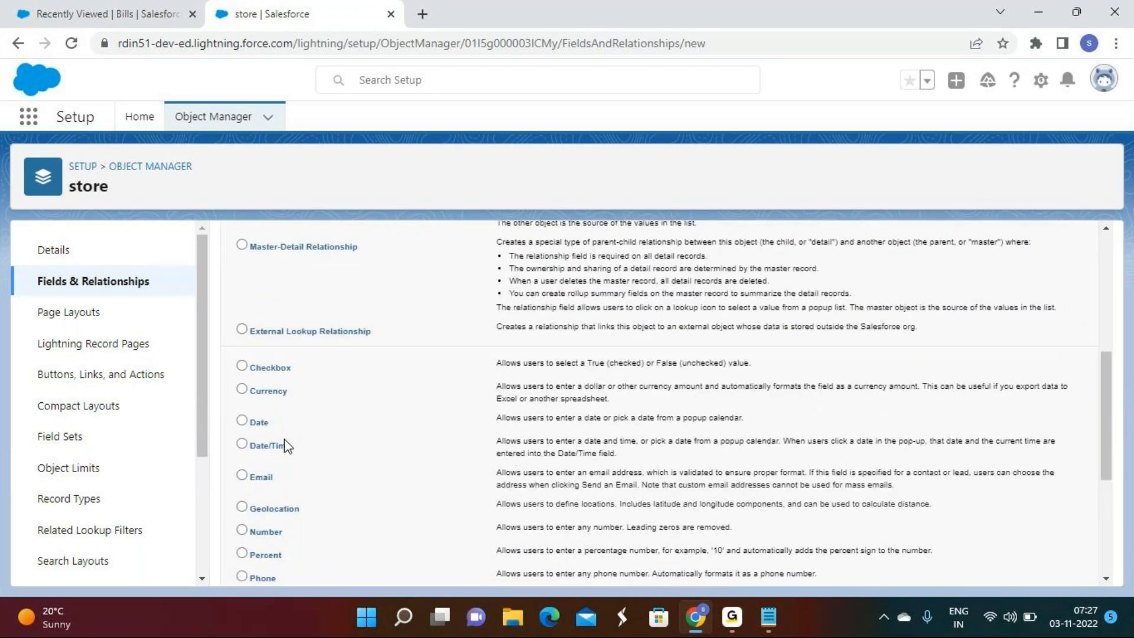
scroll(287, 446, "down", 7)
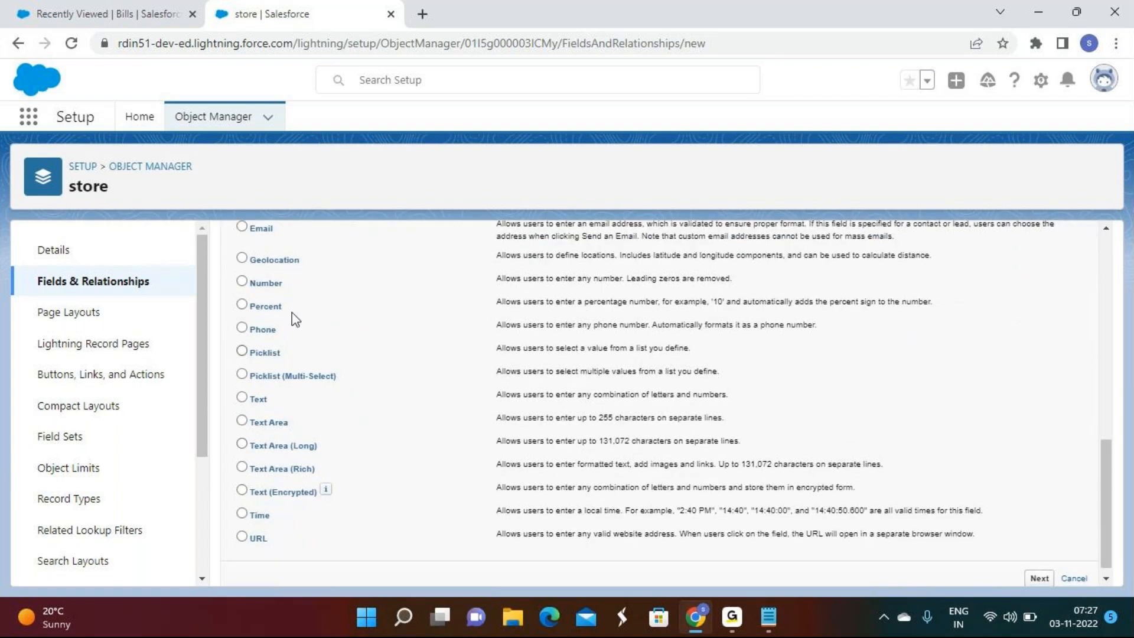
left_click(264, 453)
scroll(709, 384, "down", 1)
left_click(1039, 567)
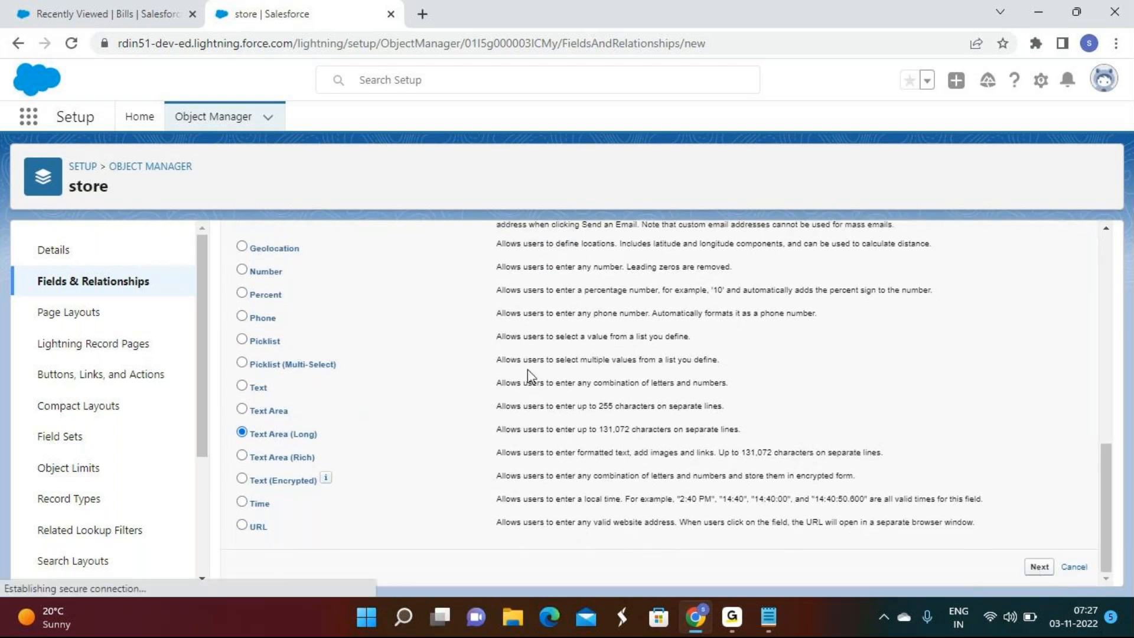
Step: Label the field Store Permanent Address with 7 visible lines, and save it with default security and layout to begin another field
type("store")
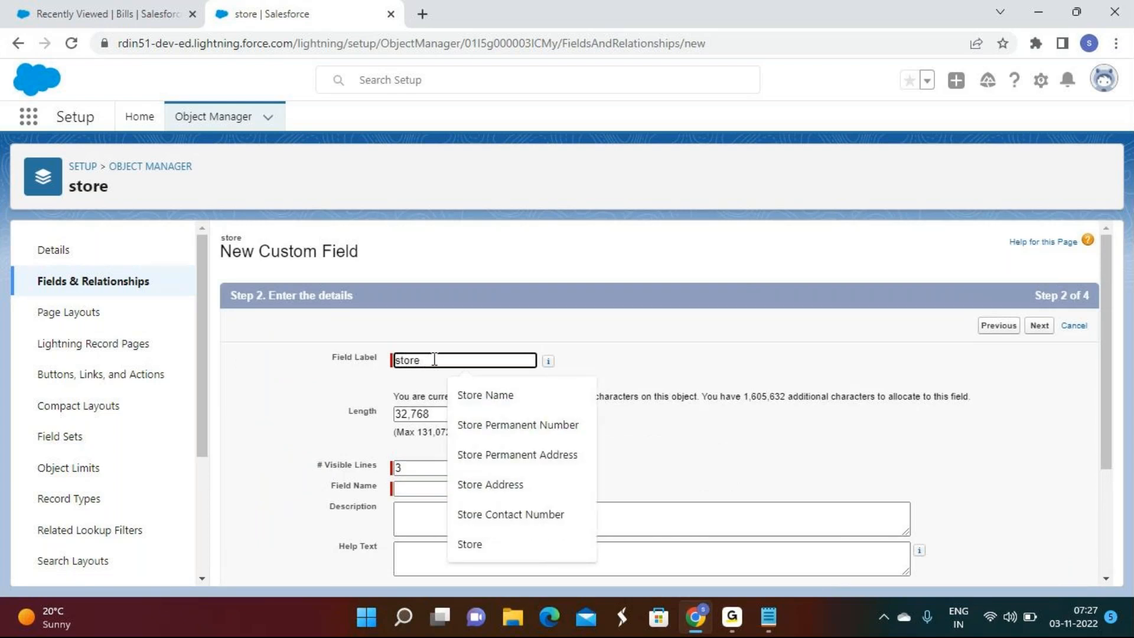
left_click(517, 455)
left_click(721, 417)
left_click(442, 468)
key("BackSpace")
type("7")
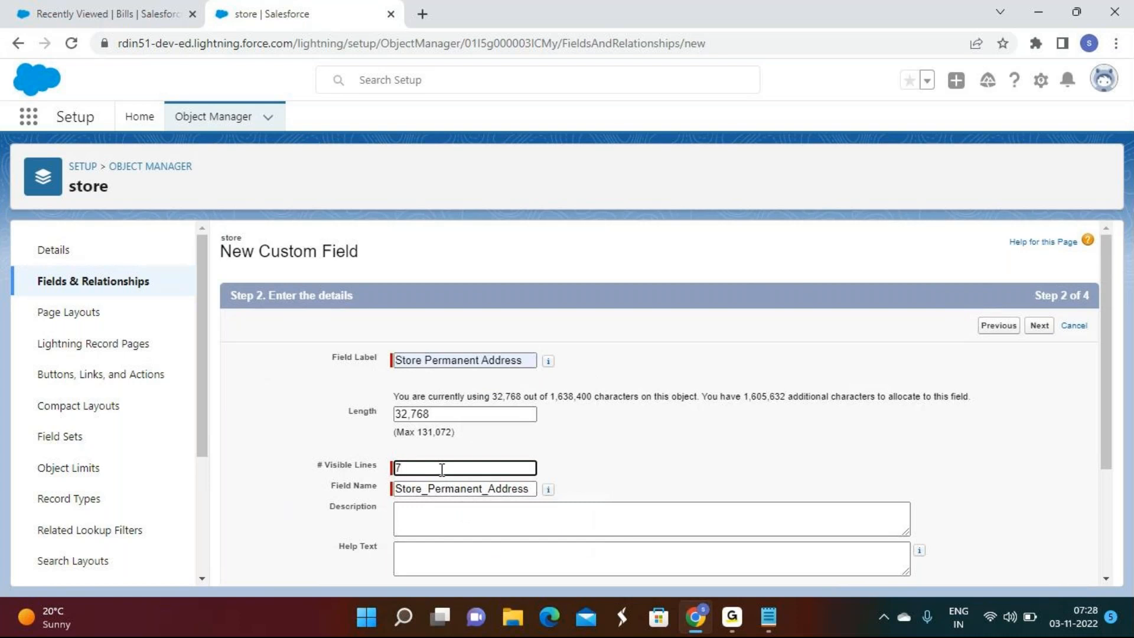
left_click(1040, 328)
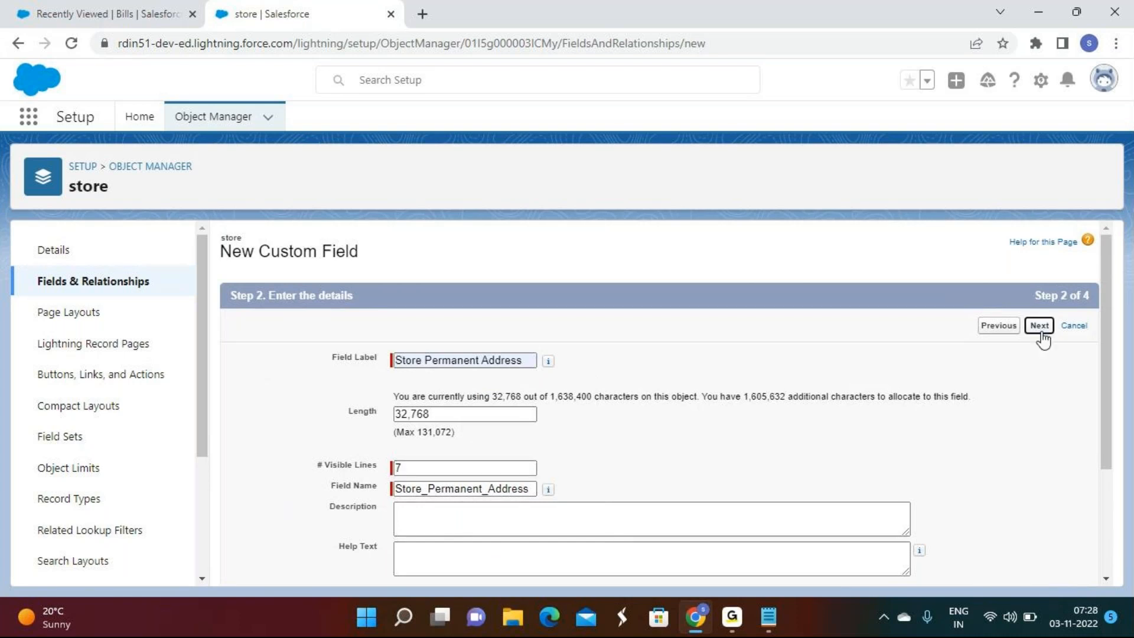
left_click(1040, 328)
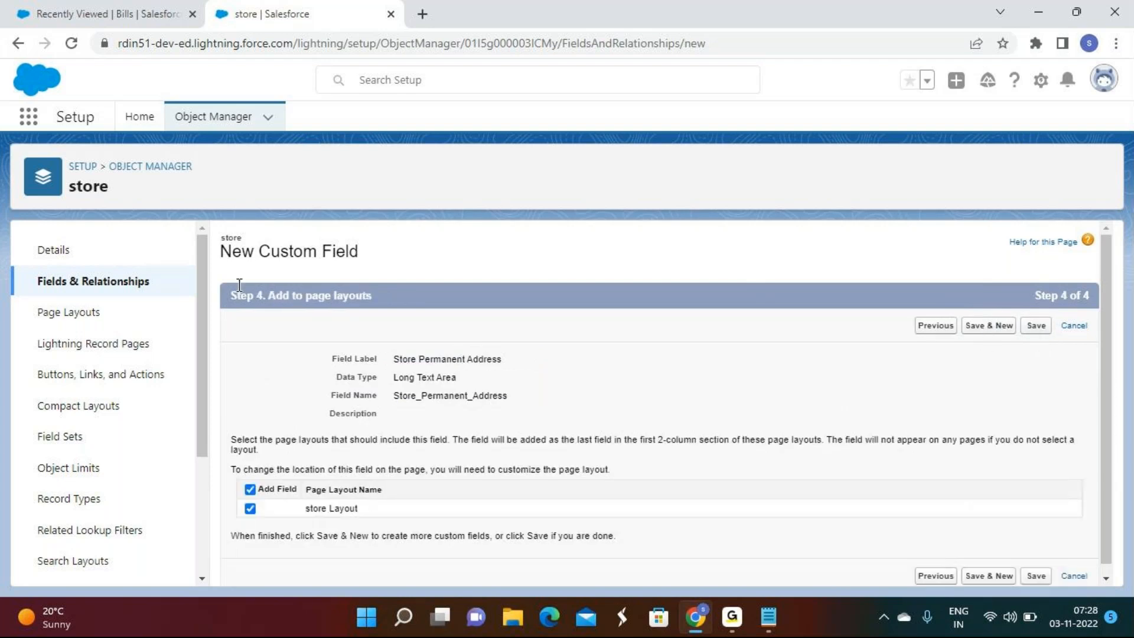
left_click(986, 329)
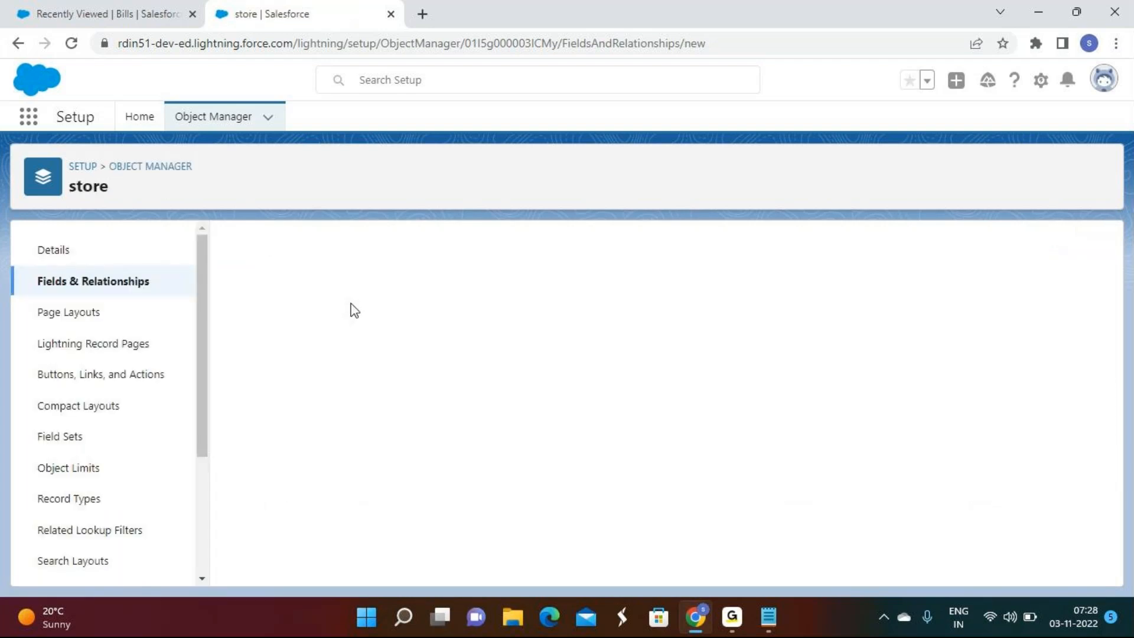
Step: Choose the Phone data type for the next custom field on store and continue to its label entry
scroll(353, 309, "down", 5)
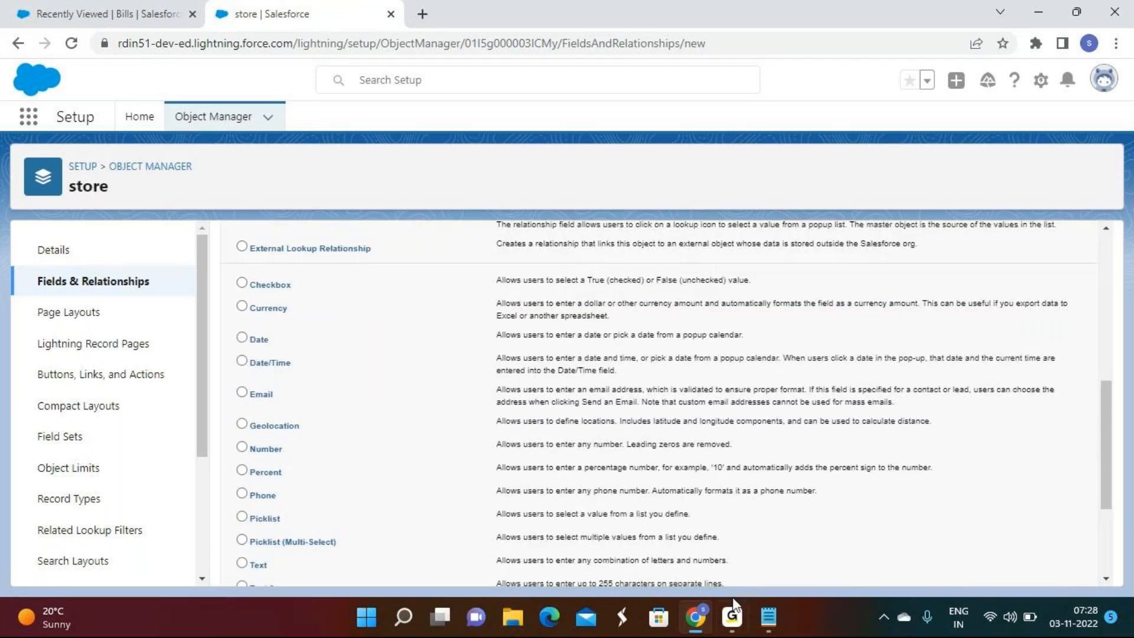
left_click(732, 617)
left_click(721, 616)
scroll(321, 474, "down", 1)
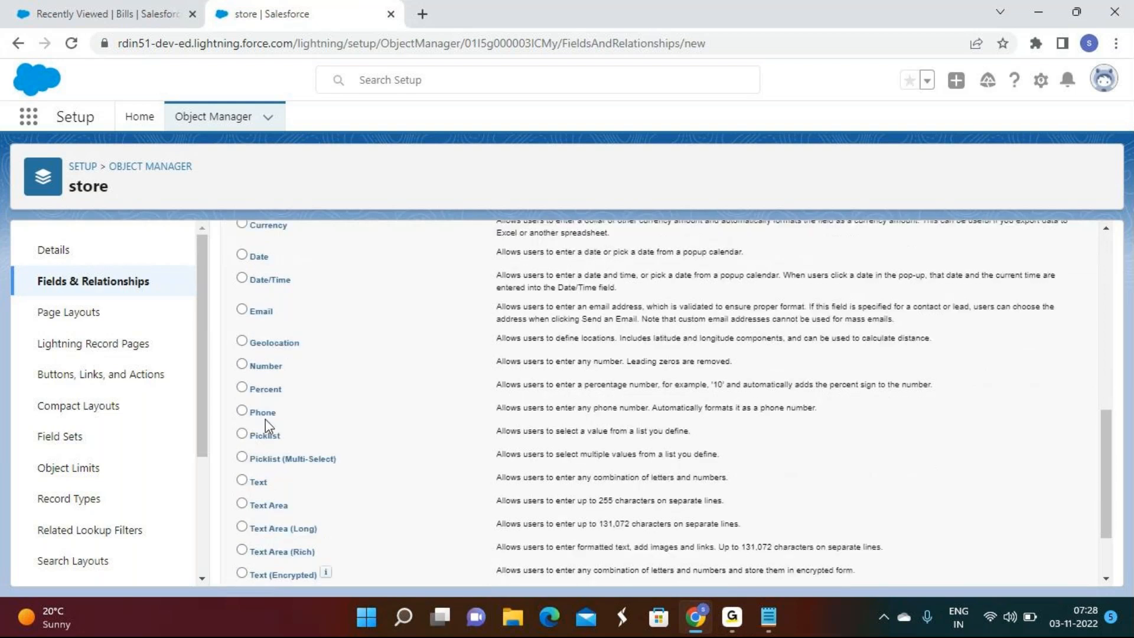
left_click(264, 417)
scroll(1021, 530, "down", 1)
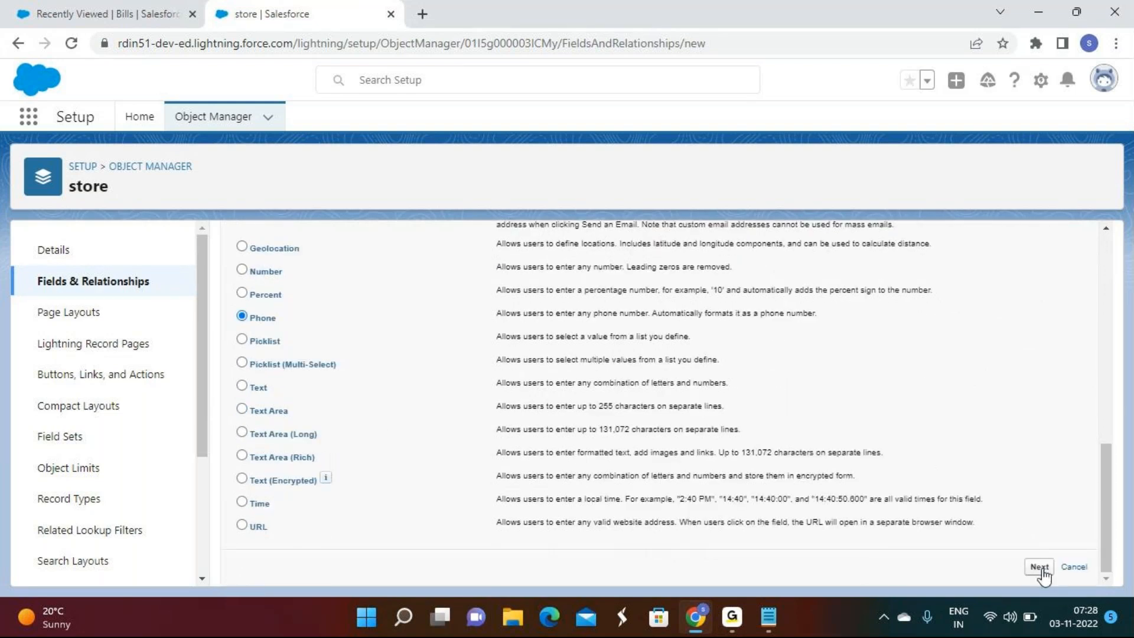
left_click(426, 361)
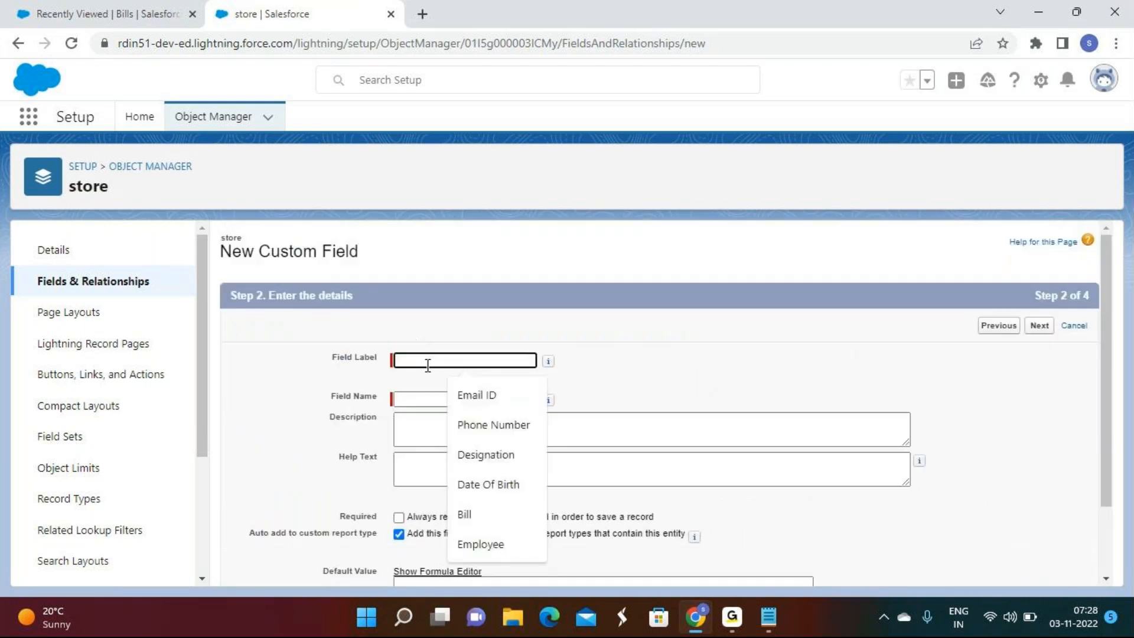
Step: Label the phone field Store Contact Number and save it with default security and layout to begin another field
type("S")
type("tore Contact Number")
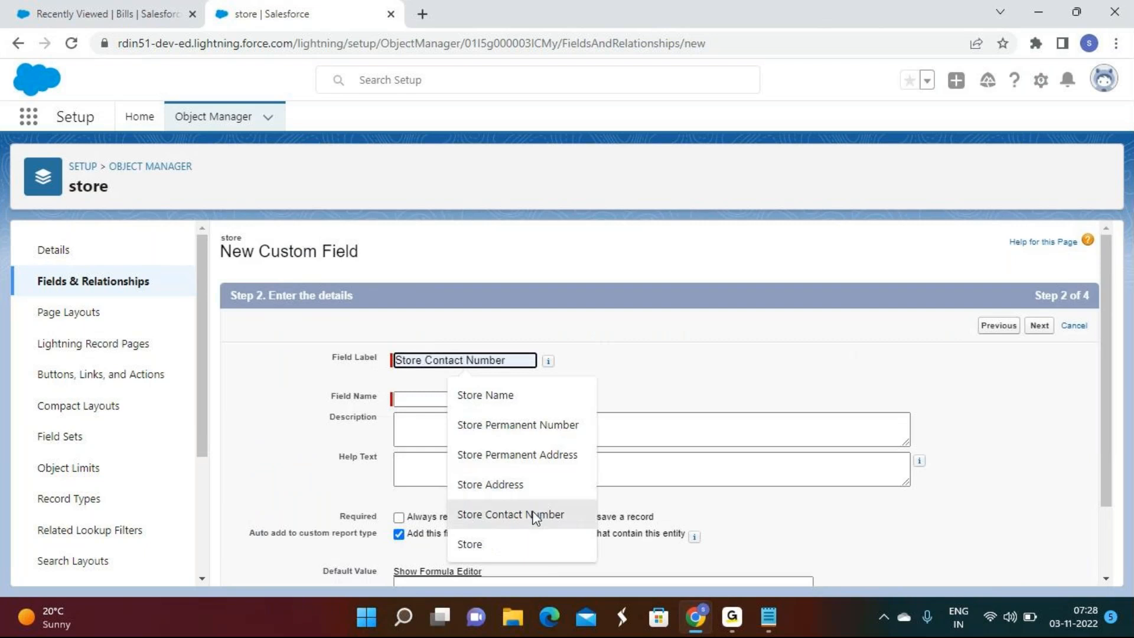
left_click(535, 518)
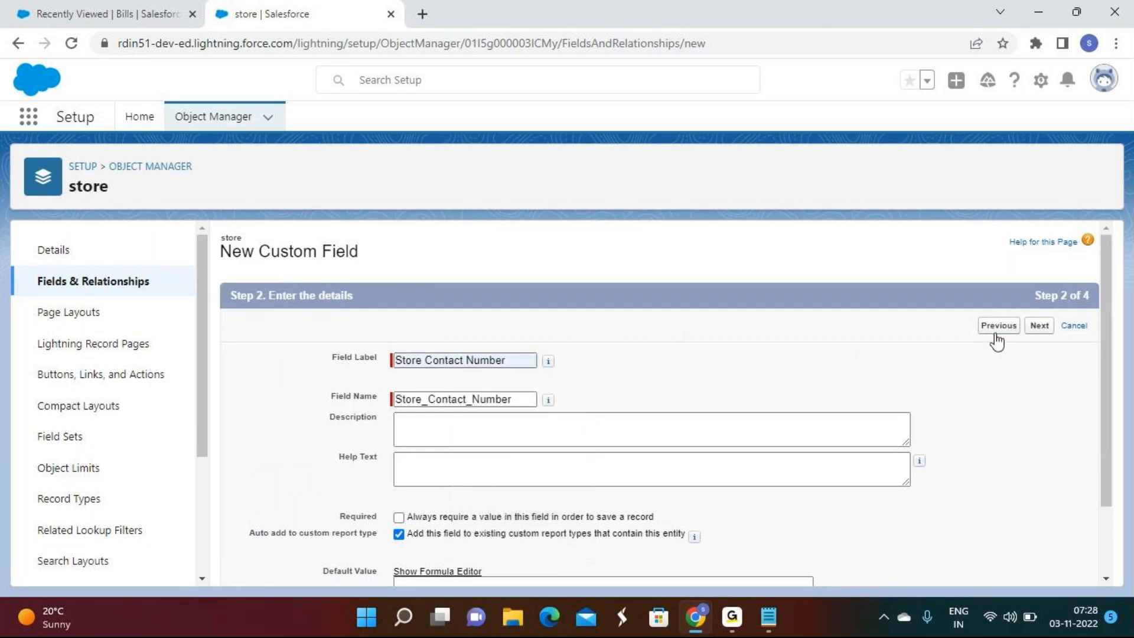
left_click(1039, 326)
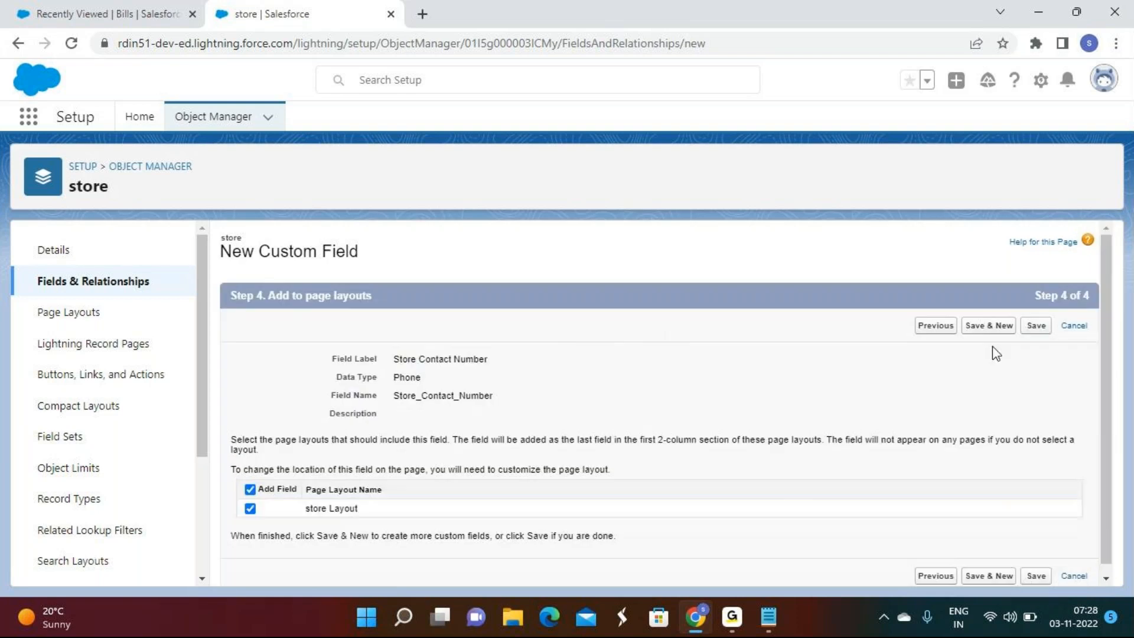
left_click(990, 326)
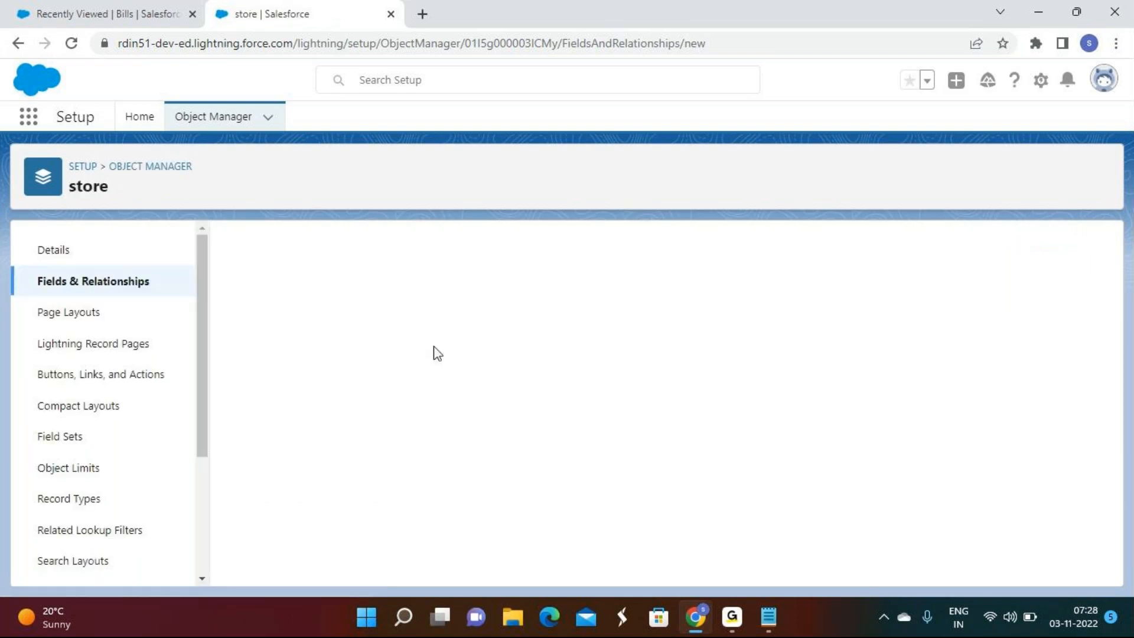
Step: Choose Phone again as the data type for the next custom field on store and continue to its details
scroll(425, 413, "down", 8)
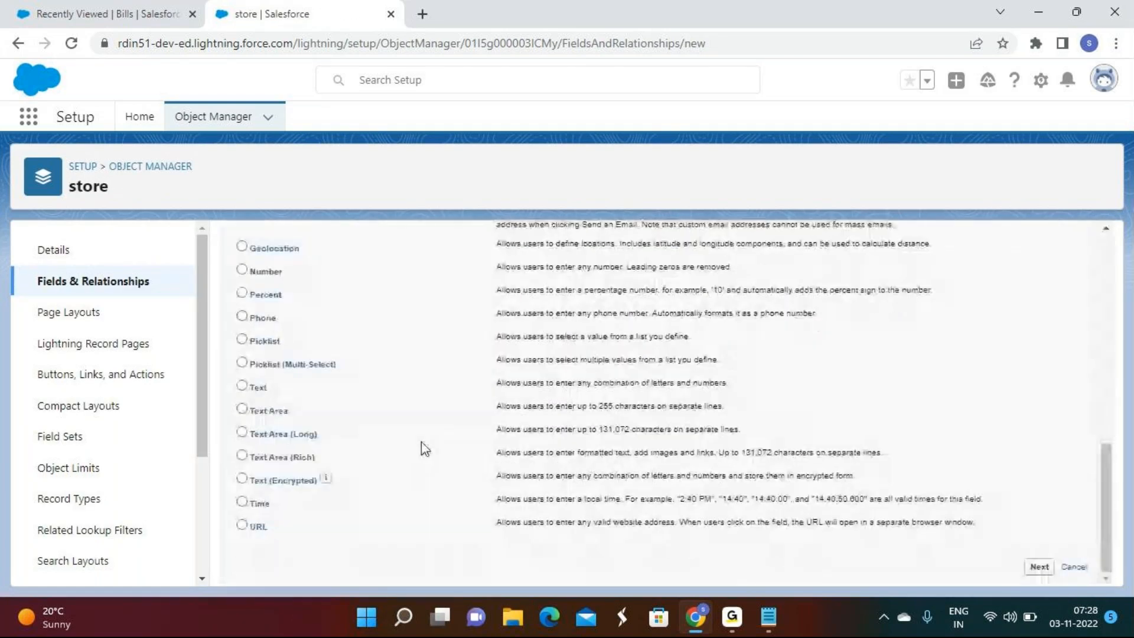
left_click(264, 318)
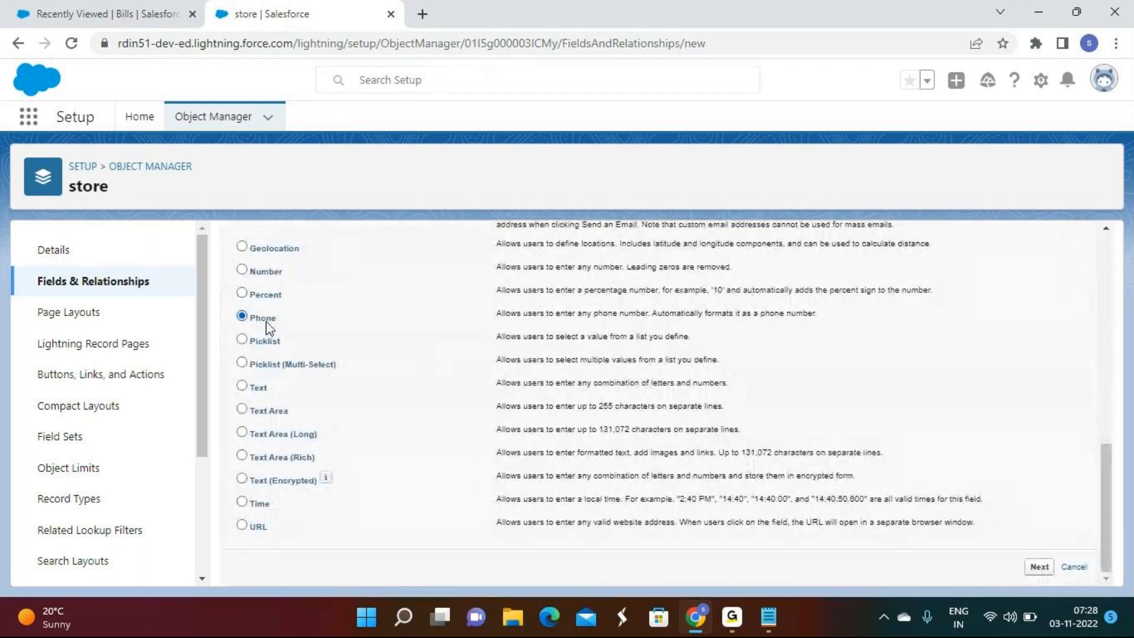
left_click(1040, 567)
Step: Label the field Store Permanent Number and save it with default security and layout, returning to the store field list
left_click(436, 361)
type("stor")
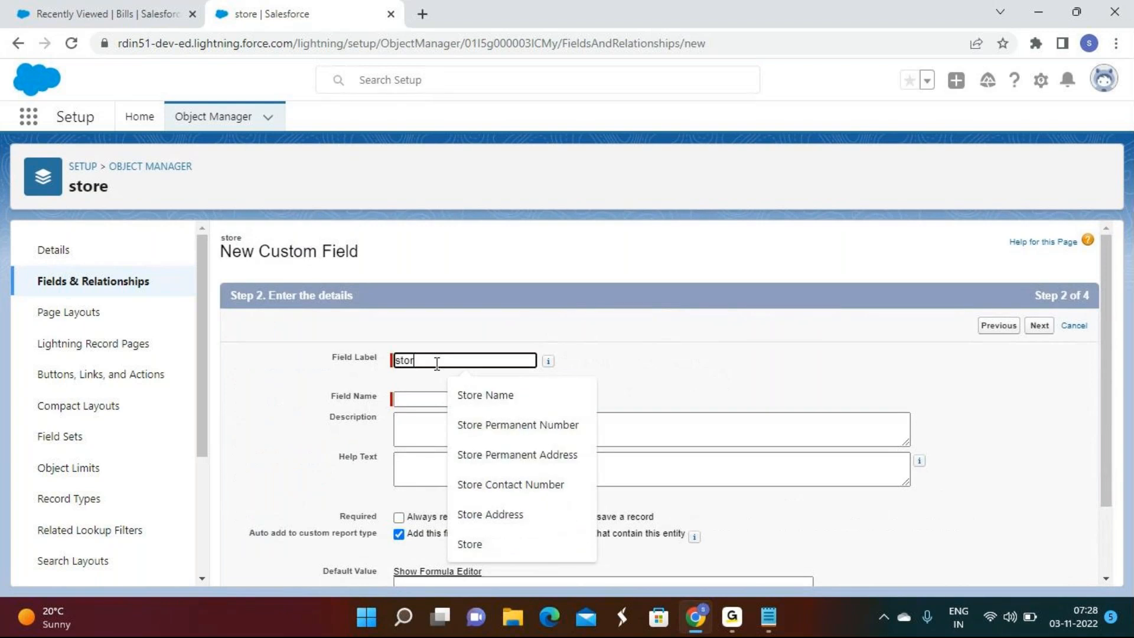
type("e Permanent Number")
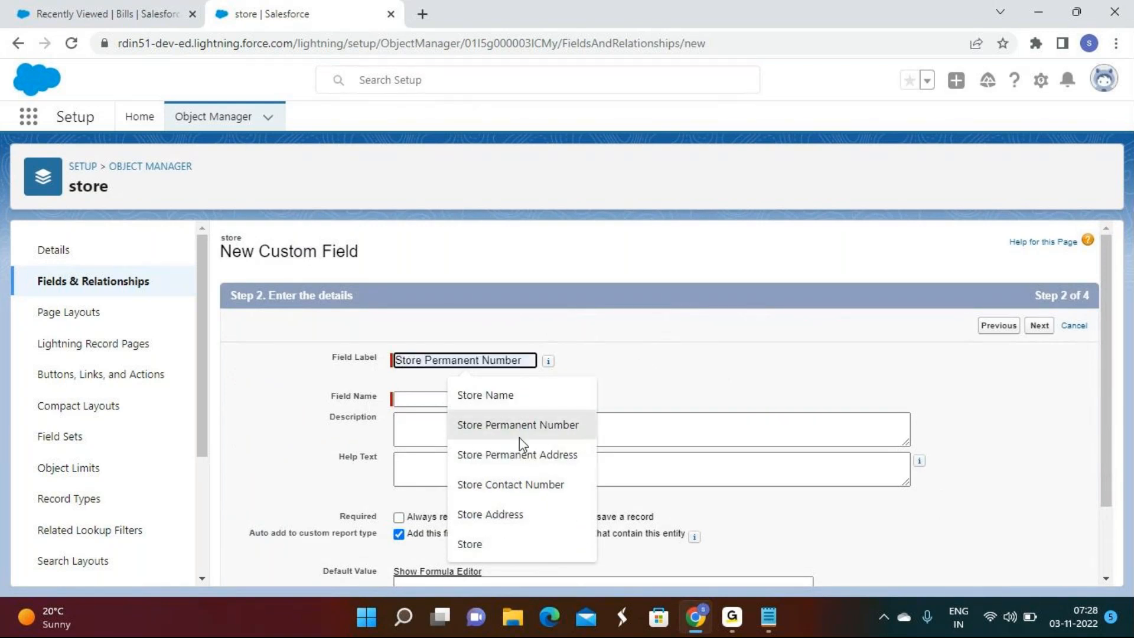
left_click(523, 434)
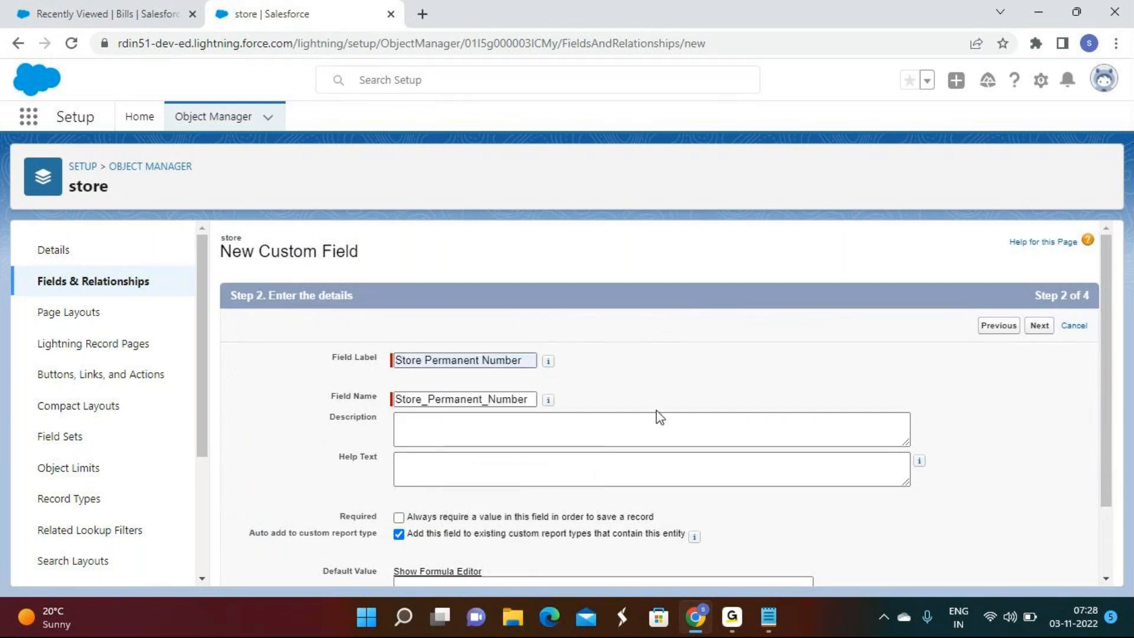
left_click(1042, 331)
left_click(1041, 328)
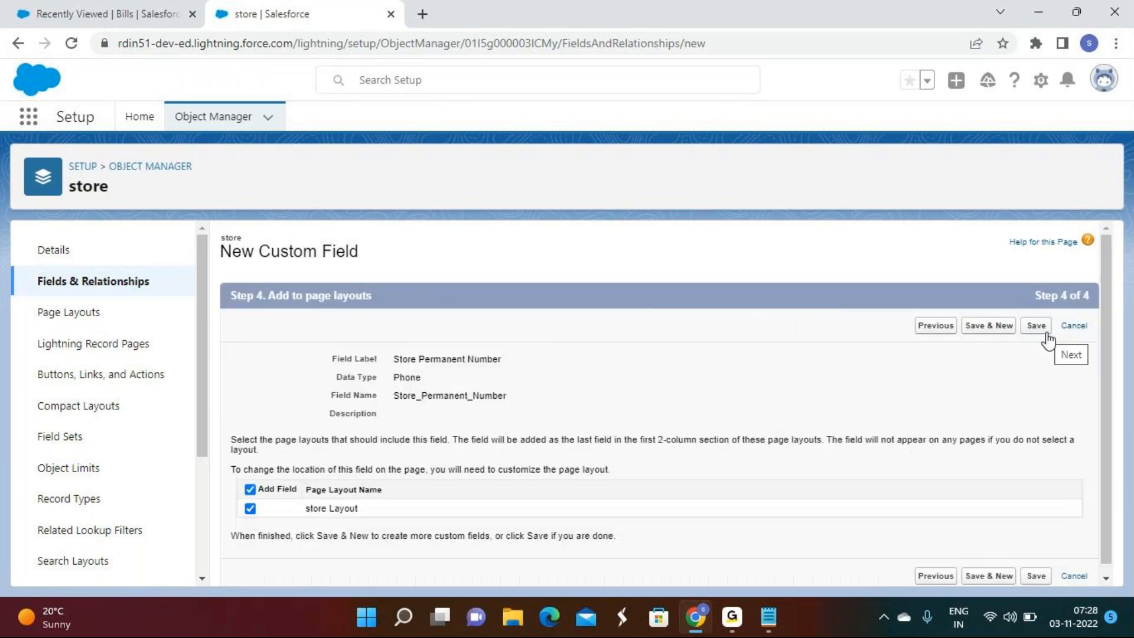
left_click(1034, 329)
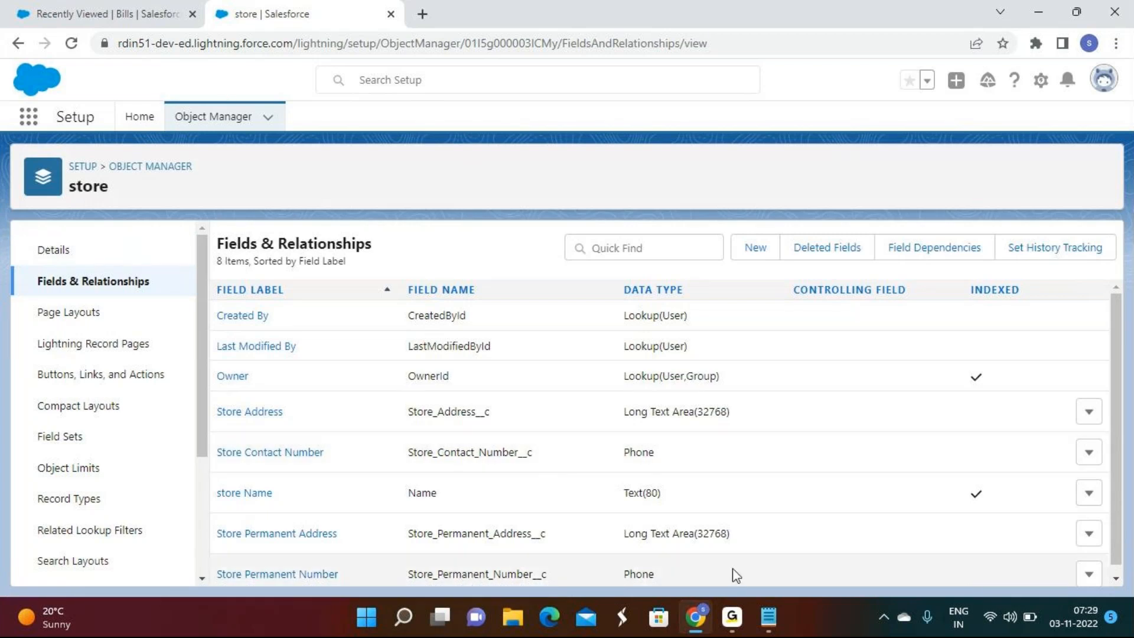
left_click(733, 621)
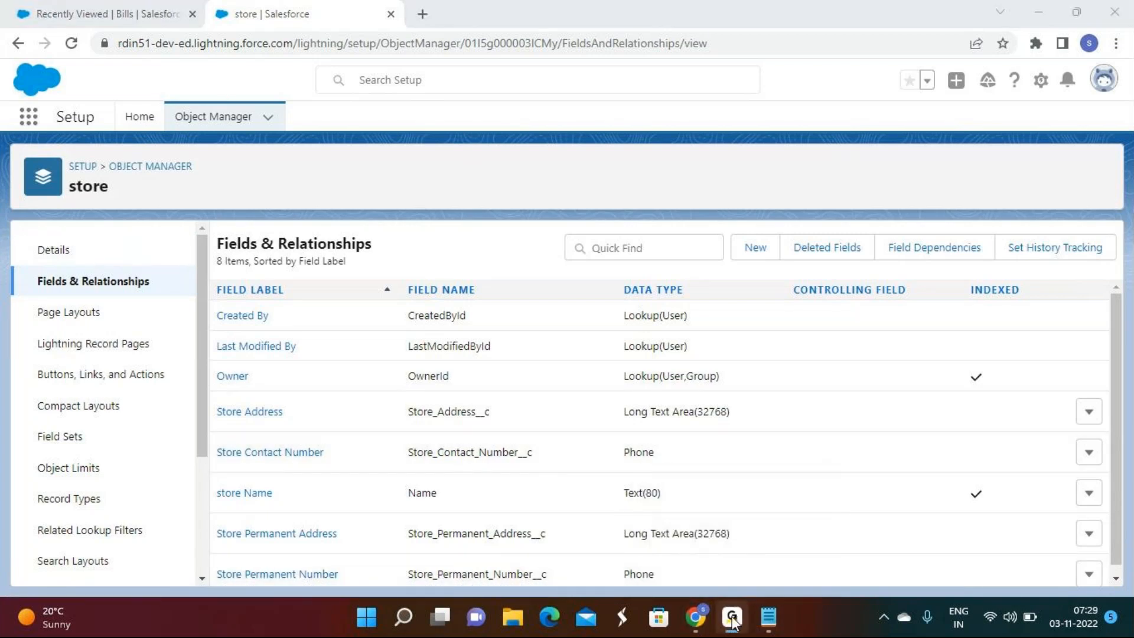
left_click(733, 620)
left_click(734, 620)
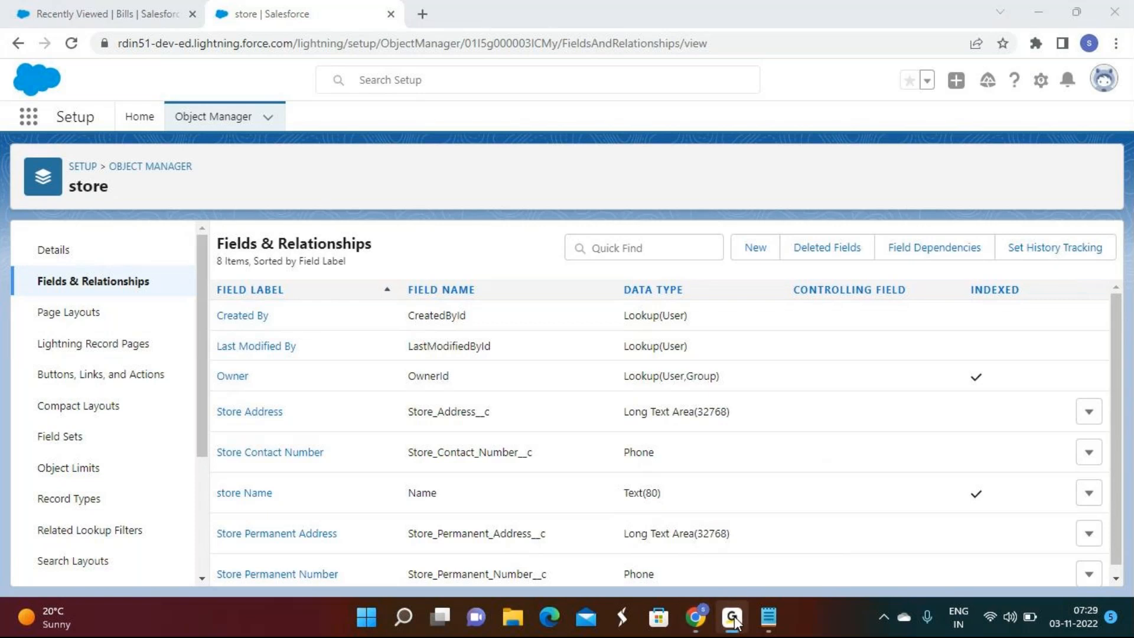